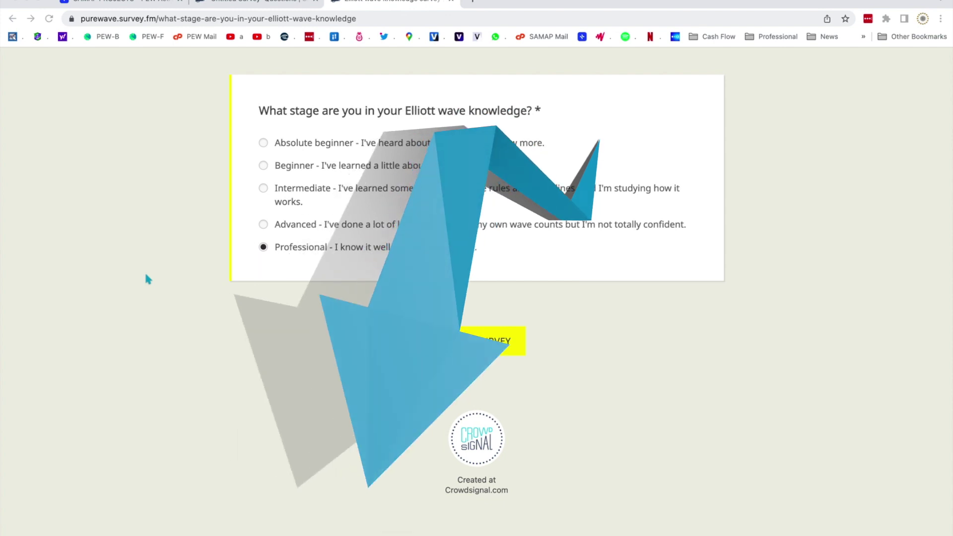
Switch the survey's knowledge-stage answer to Absolute beginner, briefly checking MotiveWave before returning to Chrome.
left_click(288, 142)
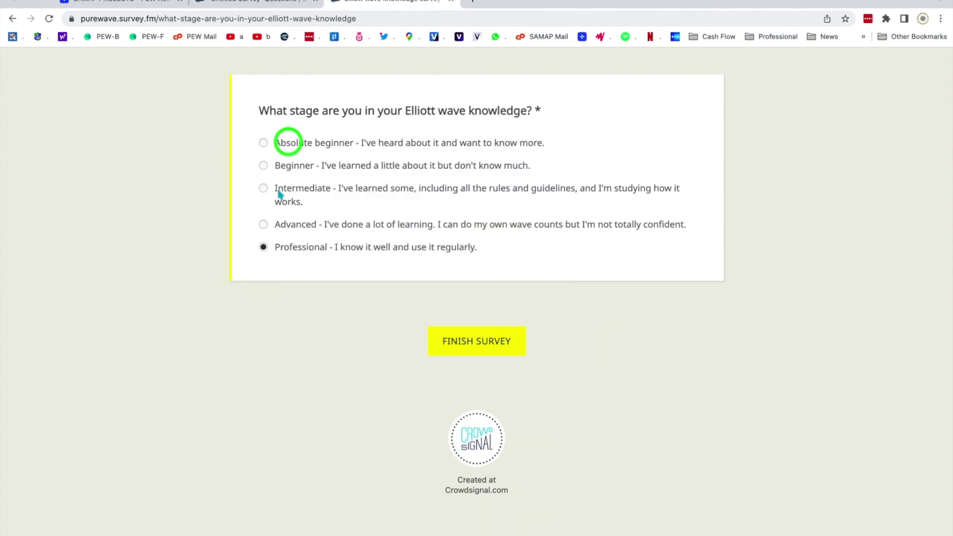
left_click(285, 251)
left_click(264, 165)
left_click(264, 143)
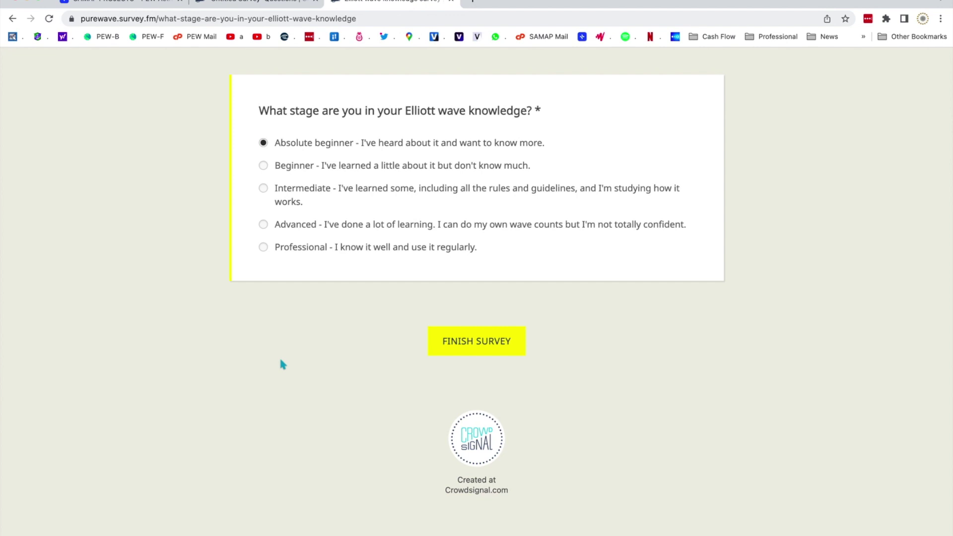
key("super+Tab")
key("super+Tab")
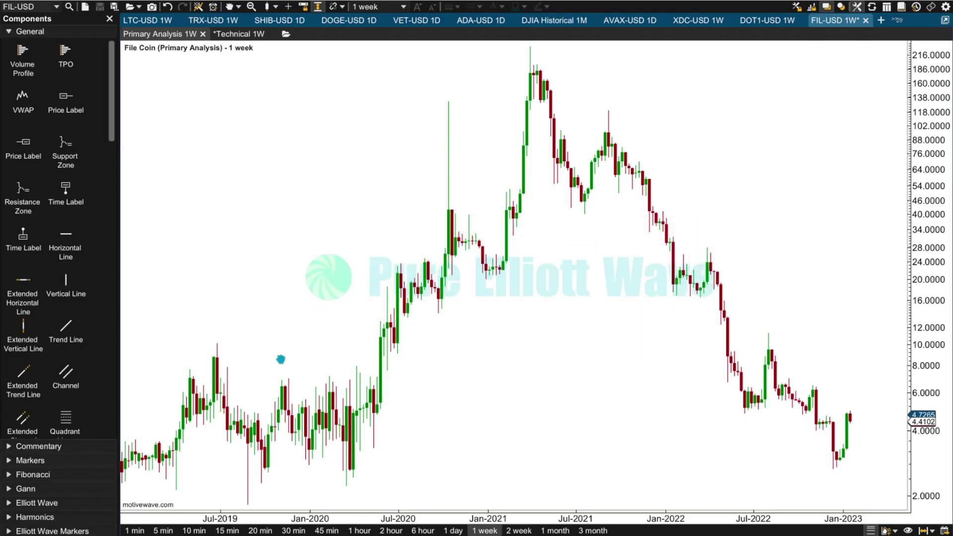
key("super+Tab")
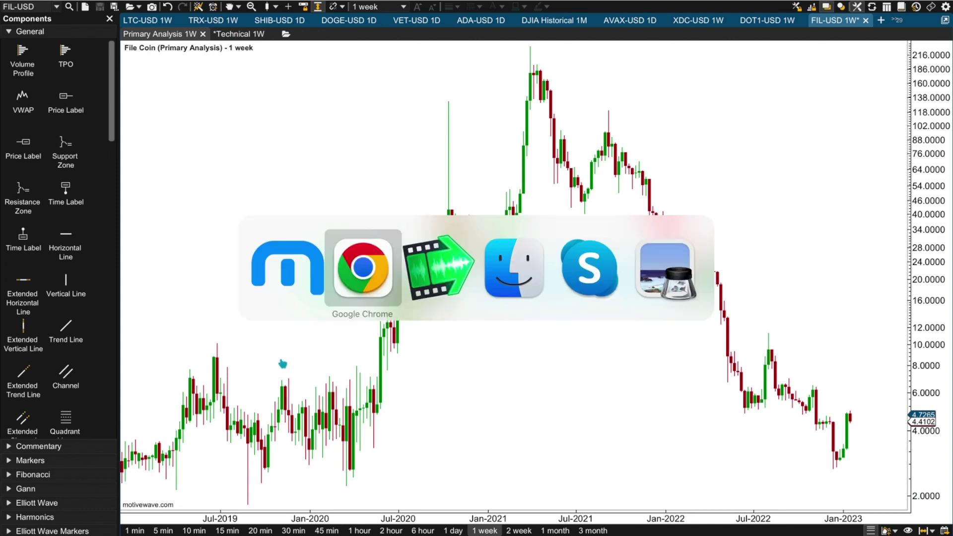
Open Pure Elliott Wave's Technical Analysis Basics eBook page from the PEW-F bookmark in a new tab.
left_click(472, 2)
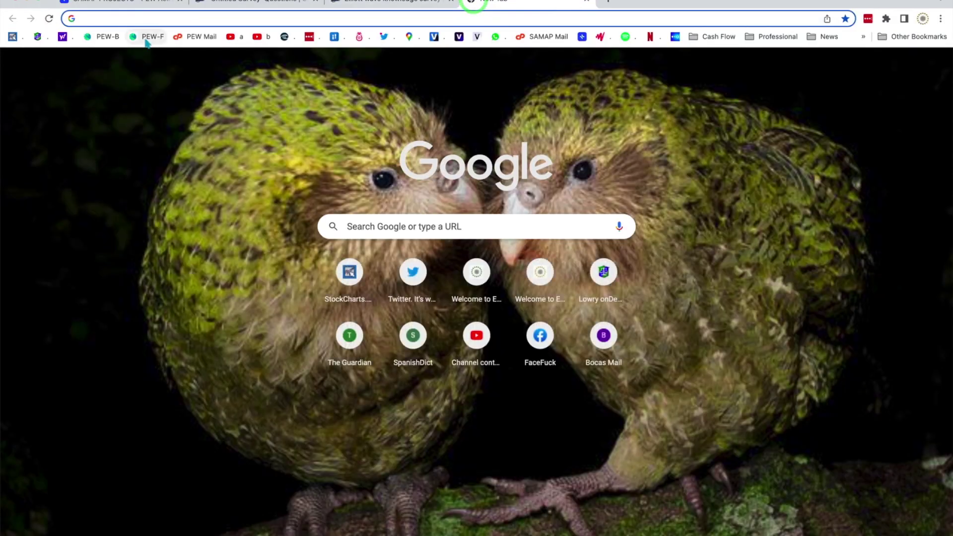
left_click(146, 37)
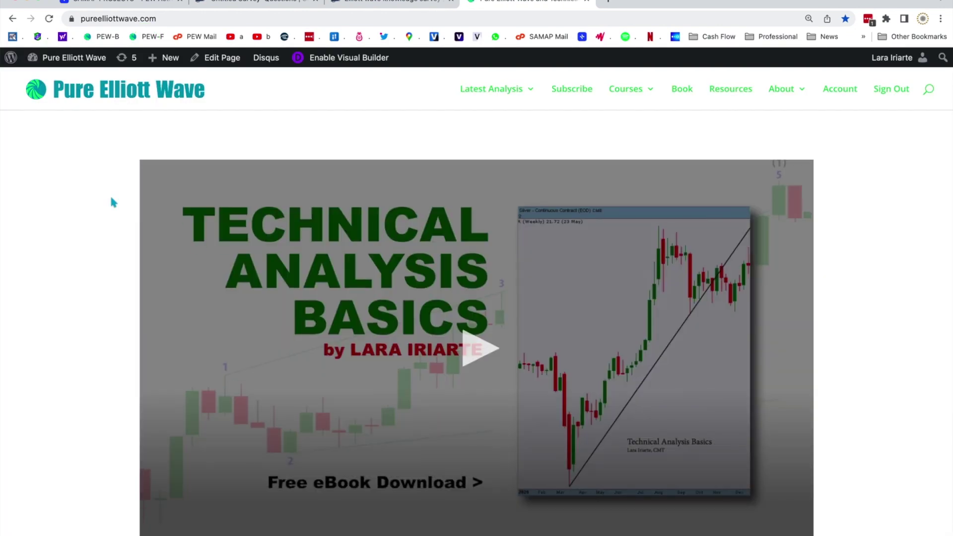
scroll(112, 201, "down", 6)
left_click(457, 309)
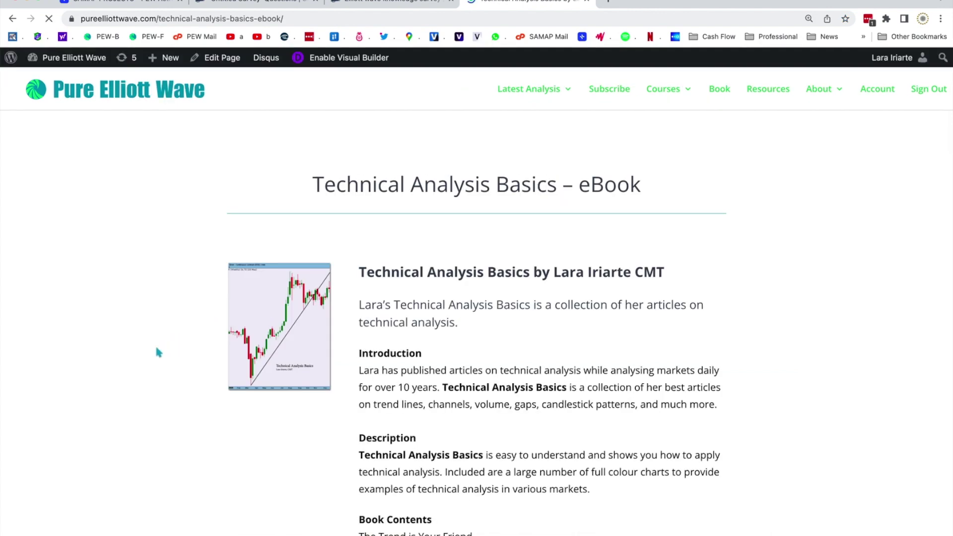
Scroll through the eBook page, then return to MotiveWave's FIL-USD weekly chart.
scroll(144, 357, "down", 3)
scroll(144, 360, "down", 15)
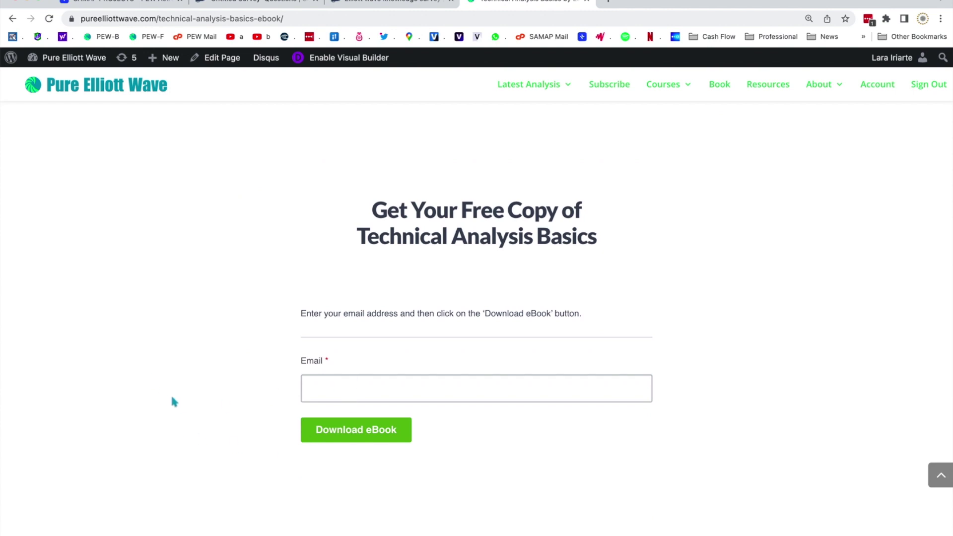
scroll(172, 399, "up", 20)
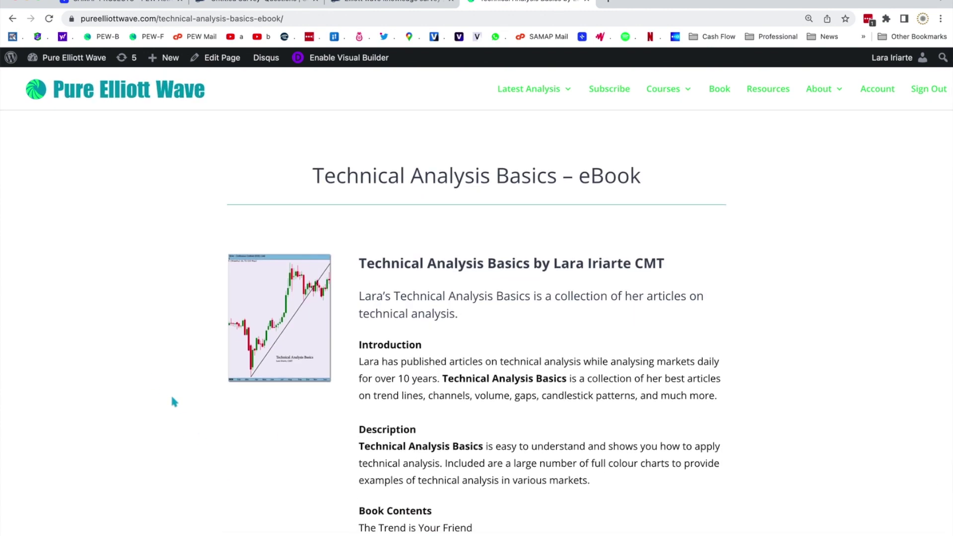
scroll(171, 398, "down", 10)
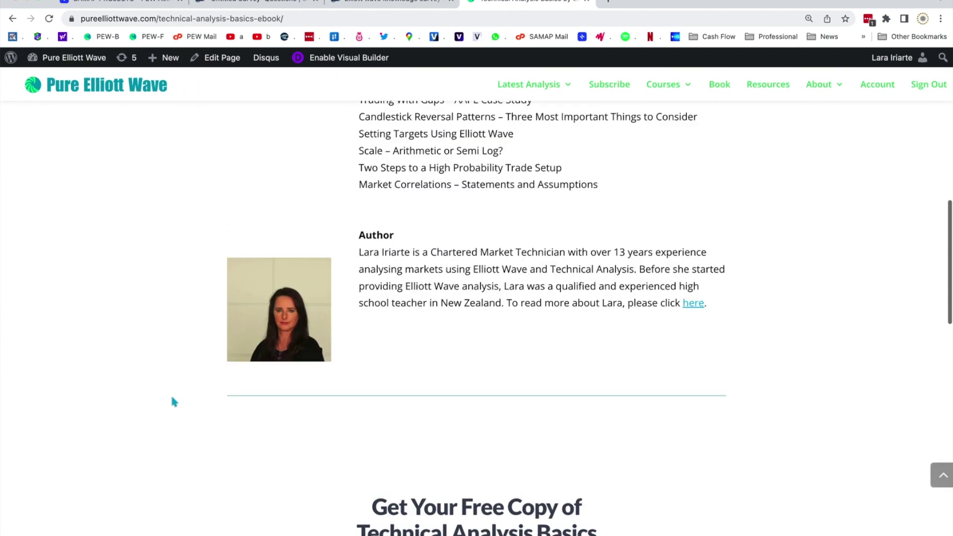
scroll(171, 397, "up", 10)
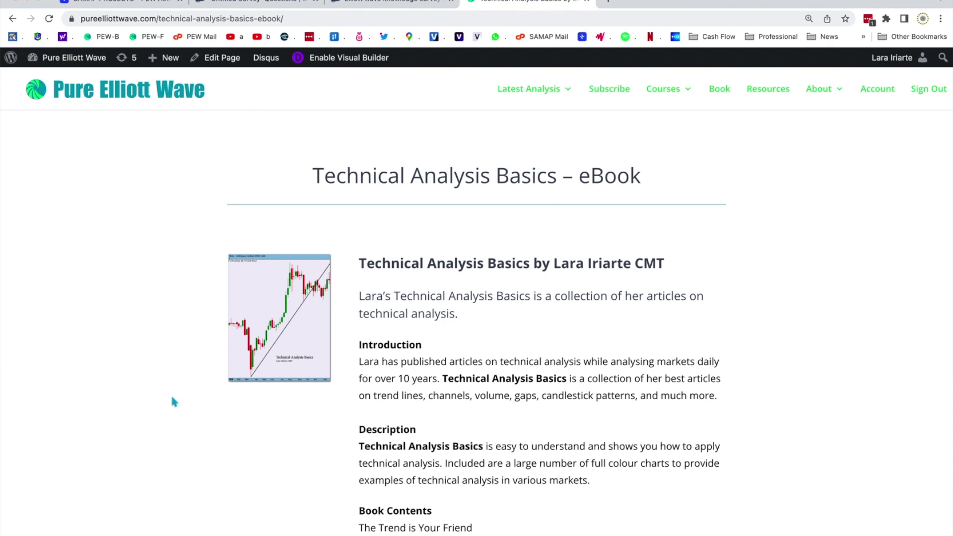
key("super+Tab")
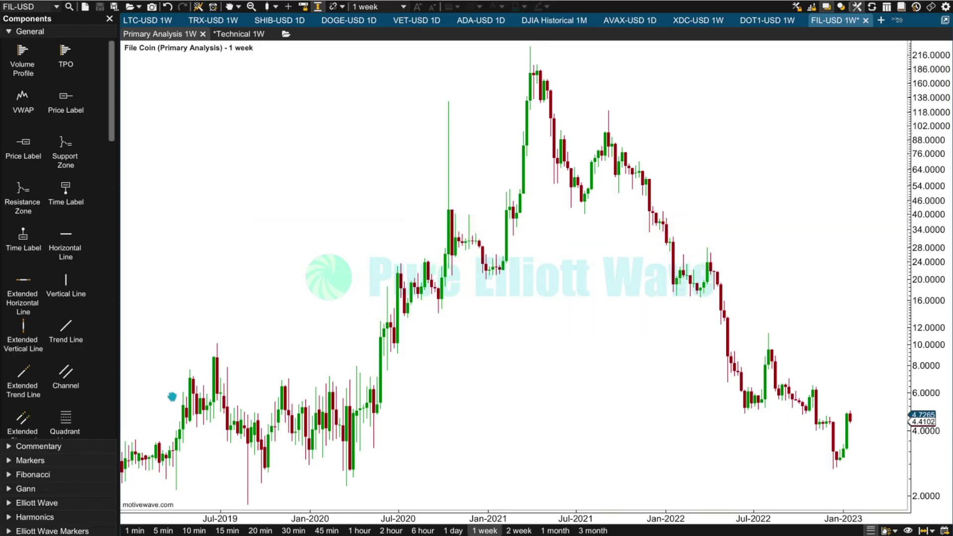
left_click_drag(284, 271, 340, 230)
left_click(298, 415)
left_click(377, 411)
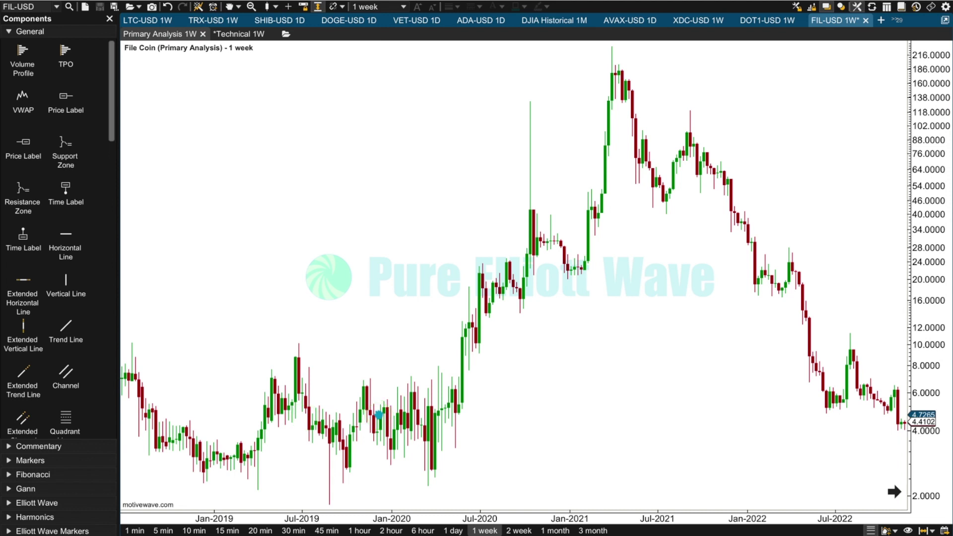
left_click(291, 411)
left_click(367, 412)
left_click(437, 410)
left_click_drag(632, 388, 548, 387)
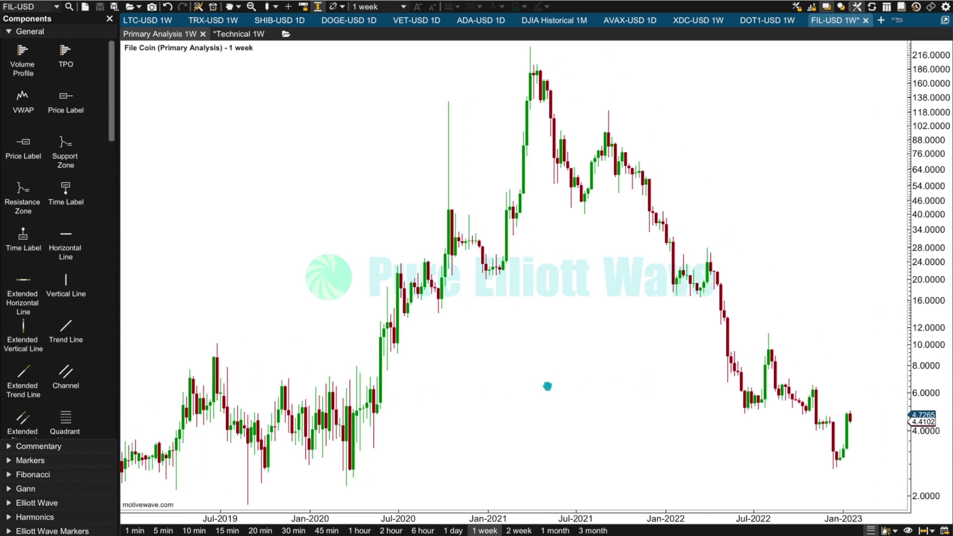
left_click(298, 412)
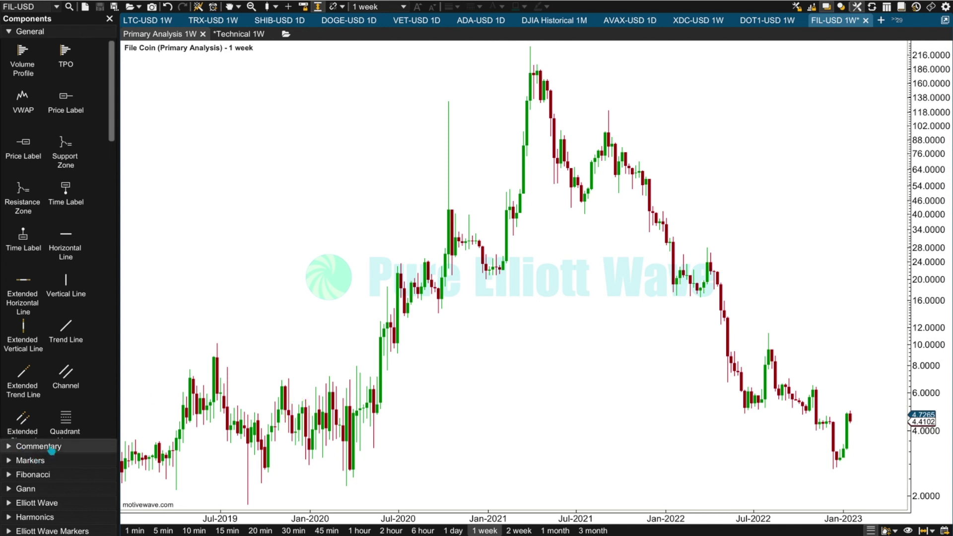
Place an Elliott Wave Impulse from the Components panel onto the FIL-USD chart.
left_click(42, 503)
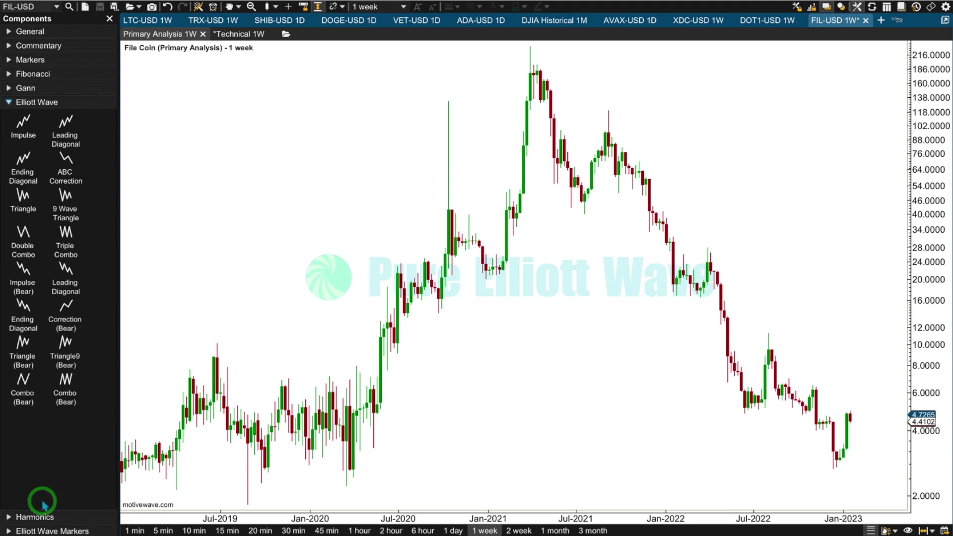
left_click_drag(21, 123, 545, 291)
left_click(279, 446)
left_click(529, 64)
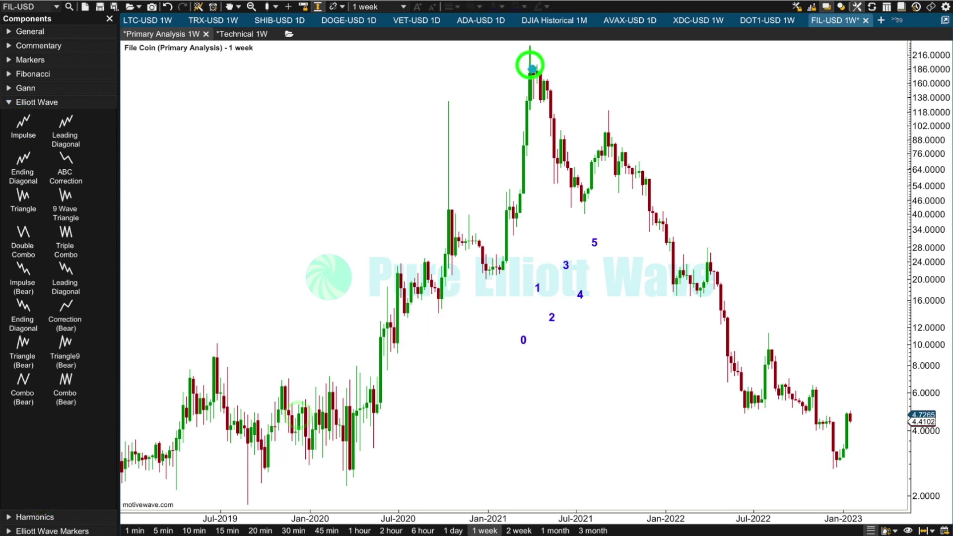
left_click(821, 449)
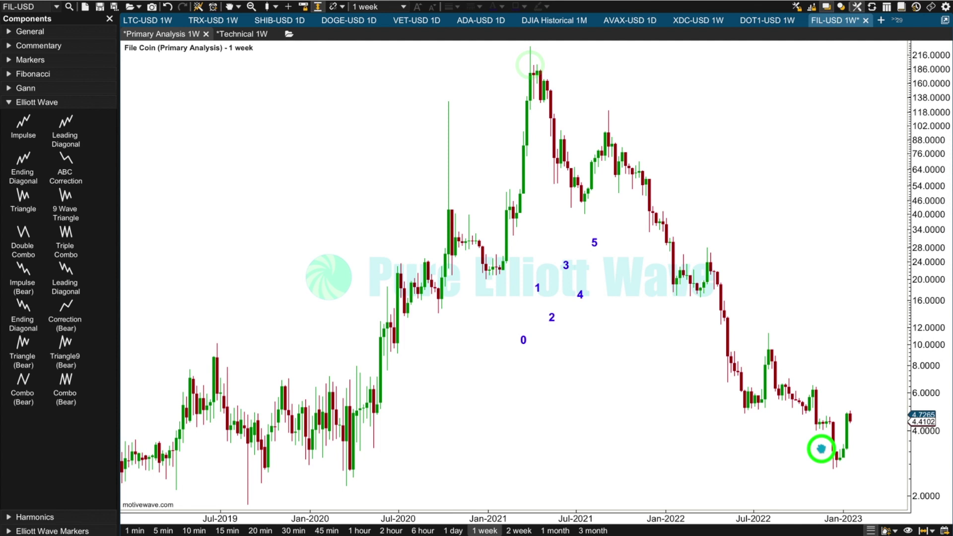
Set the impulse to Primary degree and anchor wave 0 at 1.8292 and wave 1 at 235.4126.
left_click(551, 319)
right_click(551, 319)
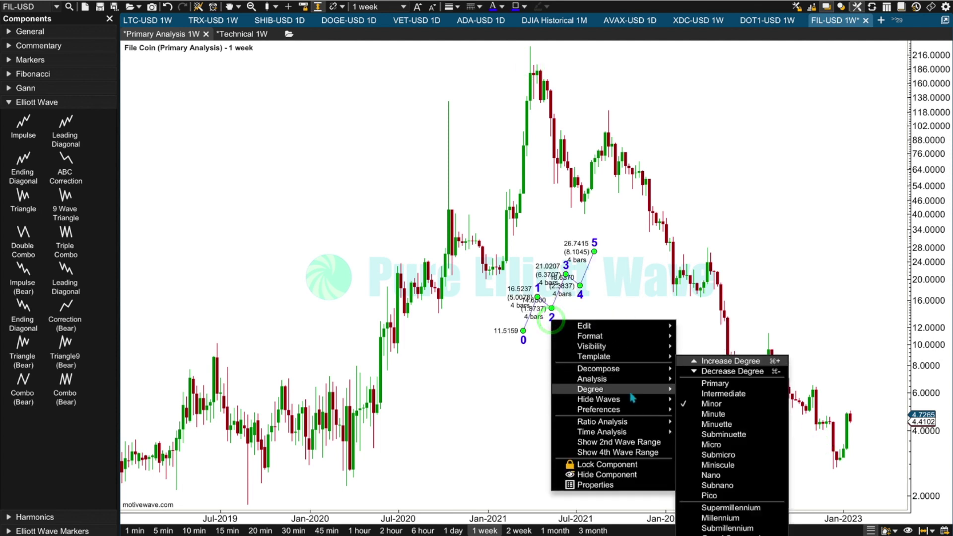
mouse_move(634, 390)
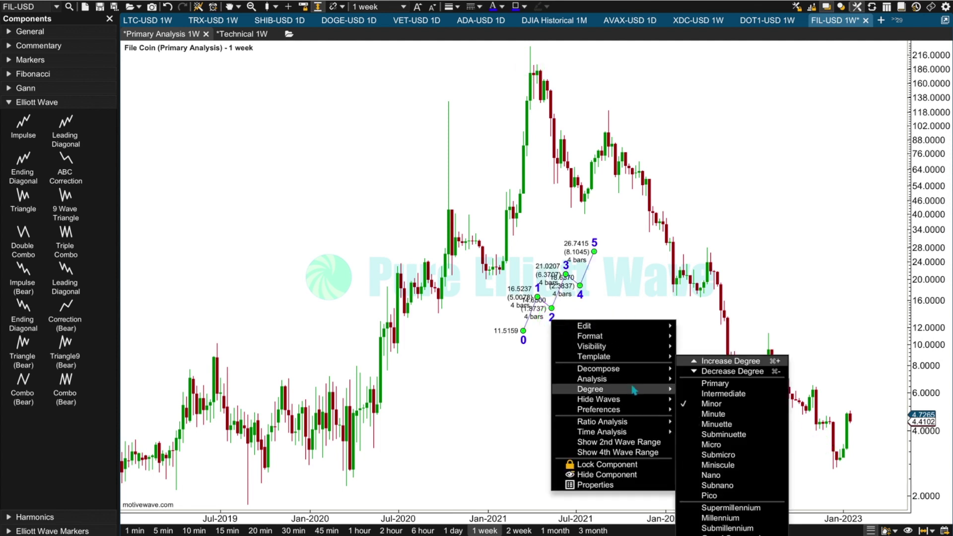
left_click(716, 384)
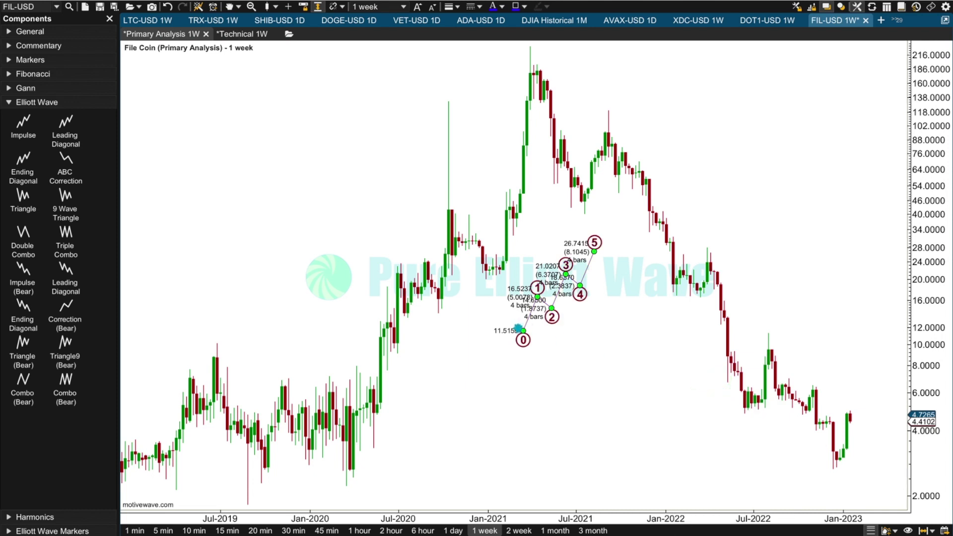
left_click_drag(523, 332, 247, 505)
left_click_drag(537, 297, 531, 48)
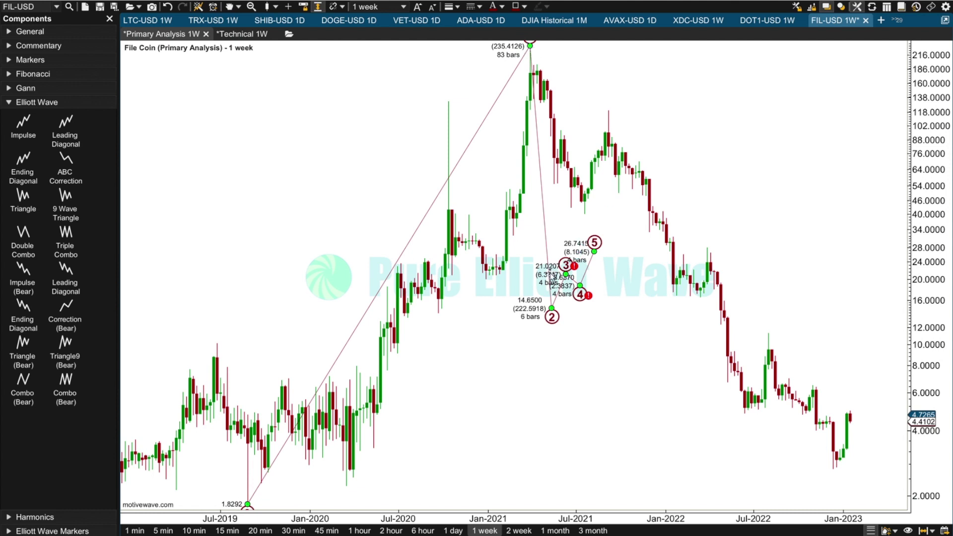
Increase the count's degree, move wave II to the late-2022 low, and project wave III higher.
right_click(550, 275)
mouse_move(630, 343)
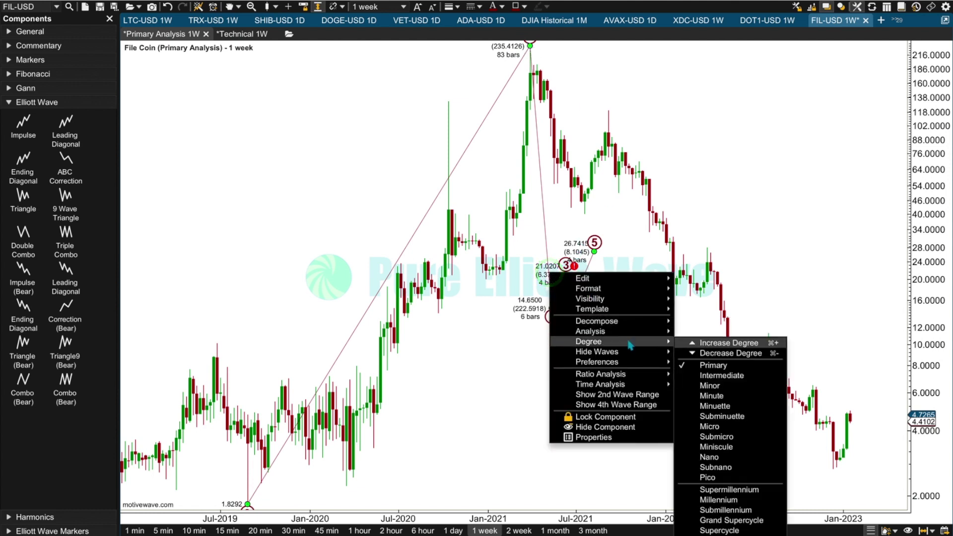
left_click(697, 343)
left_click(551, 309)
left_click_drag(551, 309, 834, 471)
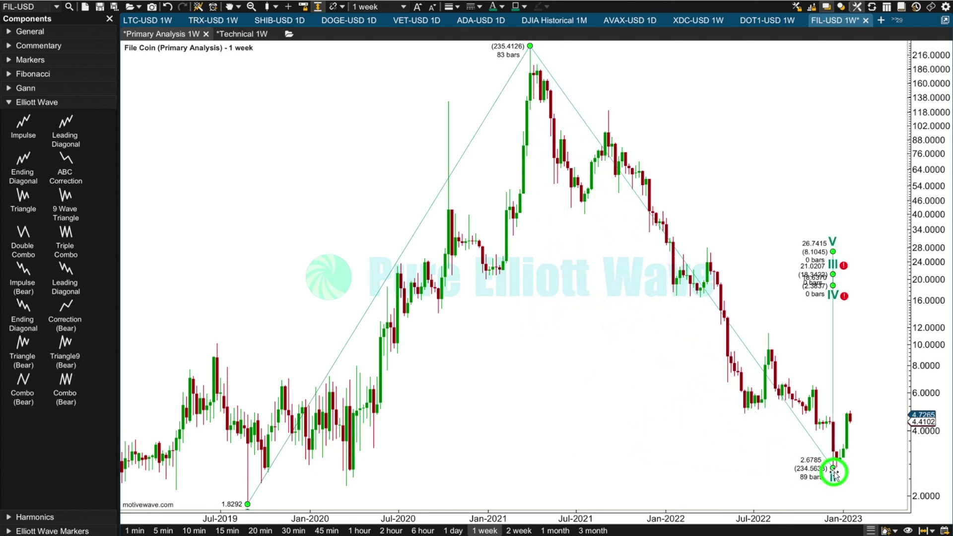
left_click_drag(834, 274, 906, 43)
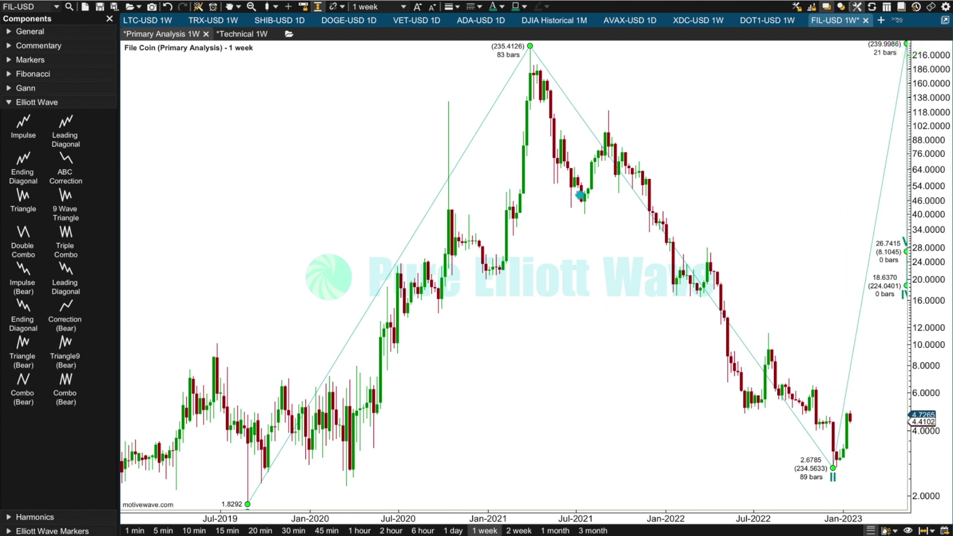
left_click_drag(909, 58, 909, 94)
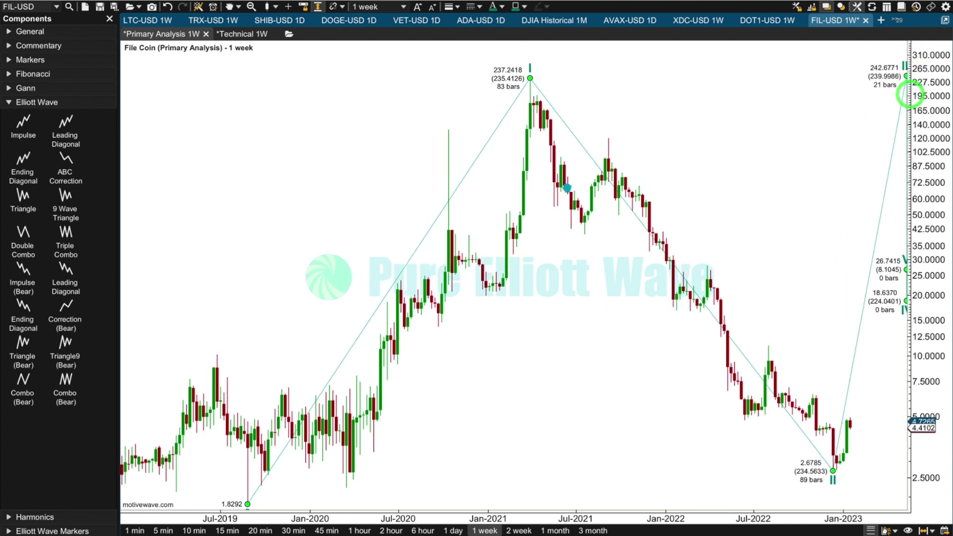
Decompose wave I into a 1–5 impulse, with subwave 4 at the January 2021 low.
left_click(454, 197)
right_click(453, 197)
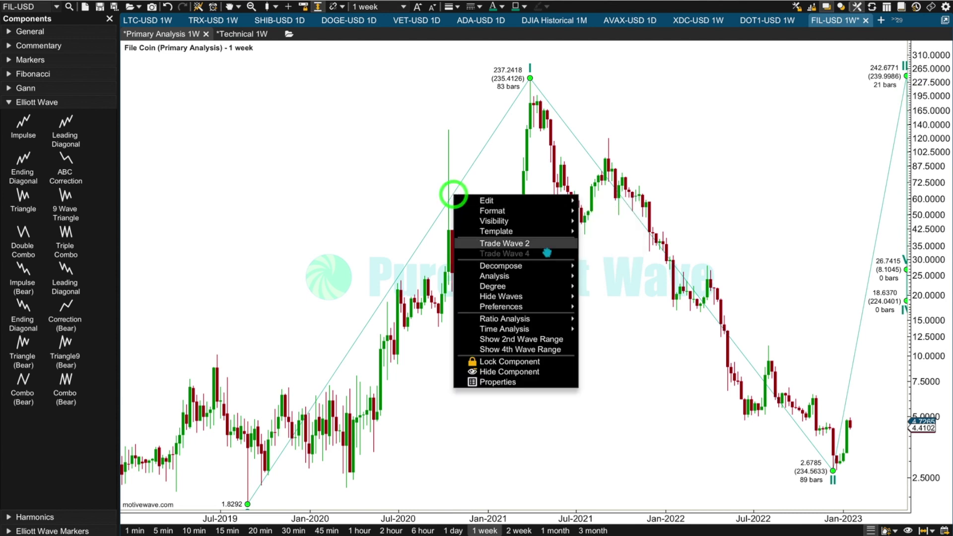
mouse_move(556, 265)
left_click(592, 290)
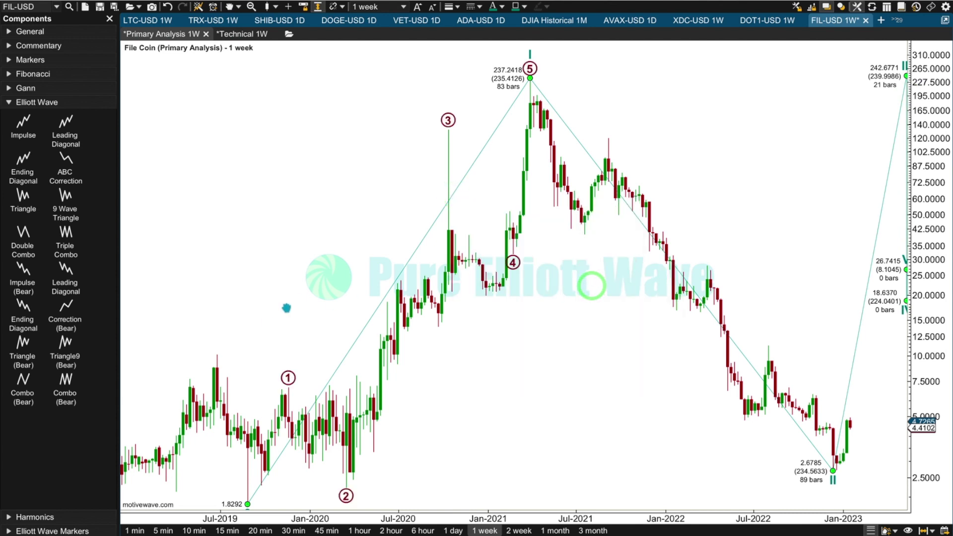
left_click_drag(514, 265, 485, 301)
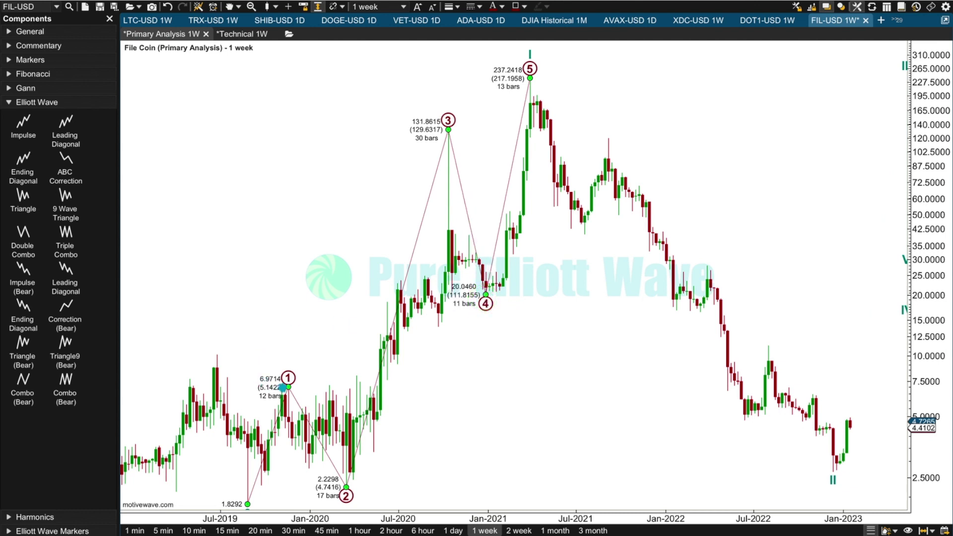
left_click_drag(288, 387, 254, 420)
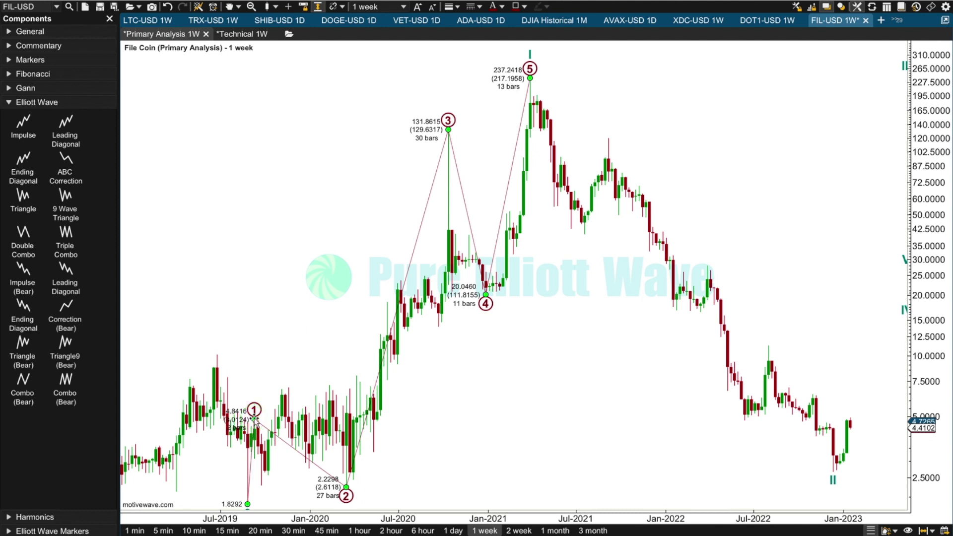
Decompose wave ② into an (A)-(B)-(C) correction and move (A) to the swing low.
right_click(292, 449)
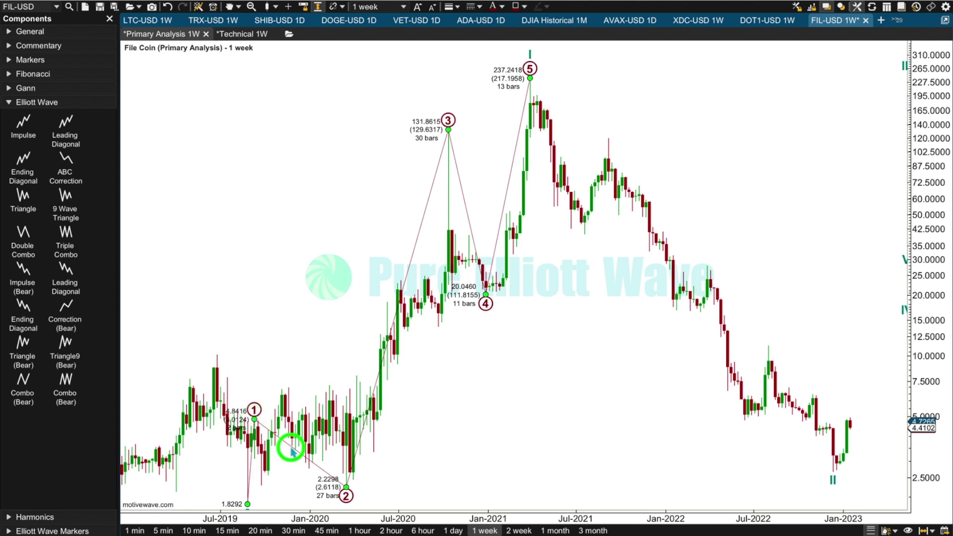
mouse_move(400, 444)
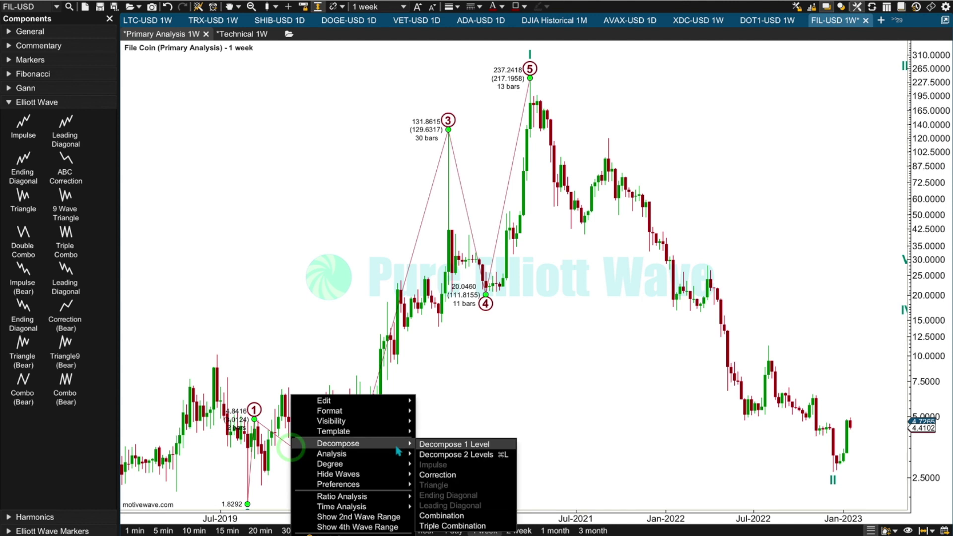
left_click(437, 474)
left_click_drag(307, 478, 260, 484)
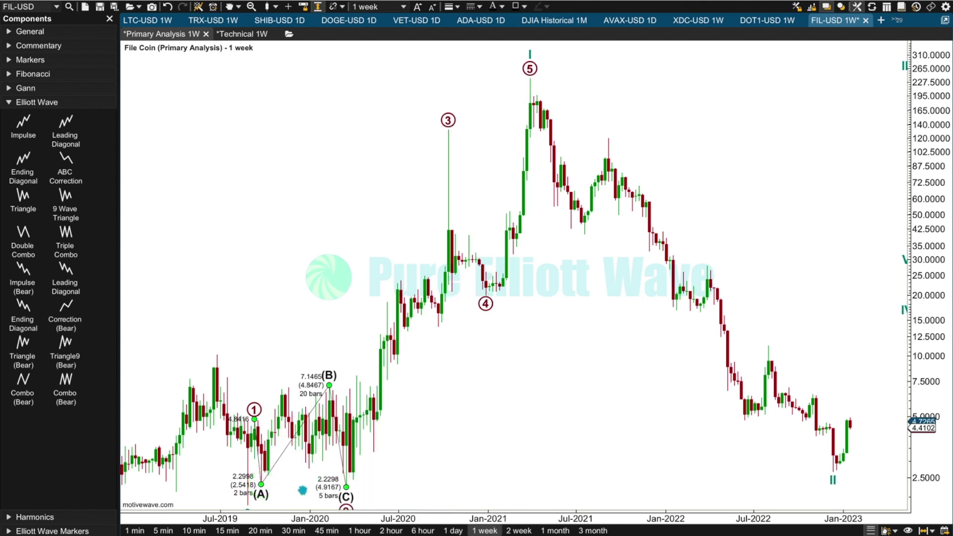
Fit wave (B) onto a swing high and wave (C) onto the 2.2298 low.
left_click_drag(906, 492, 908, 471)
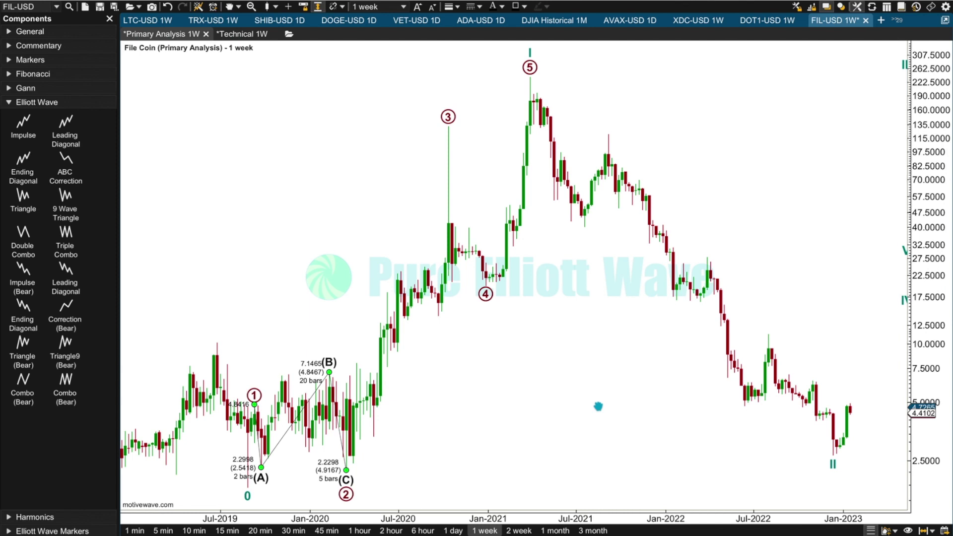
left_click_drag(330, 372, 349, 376)
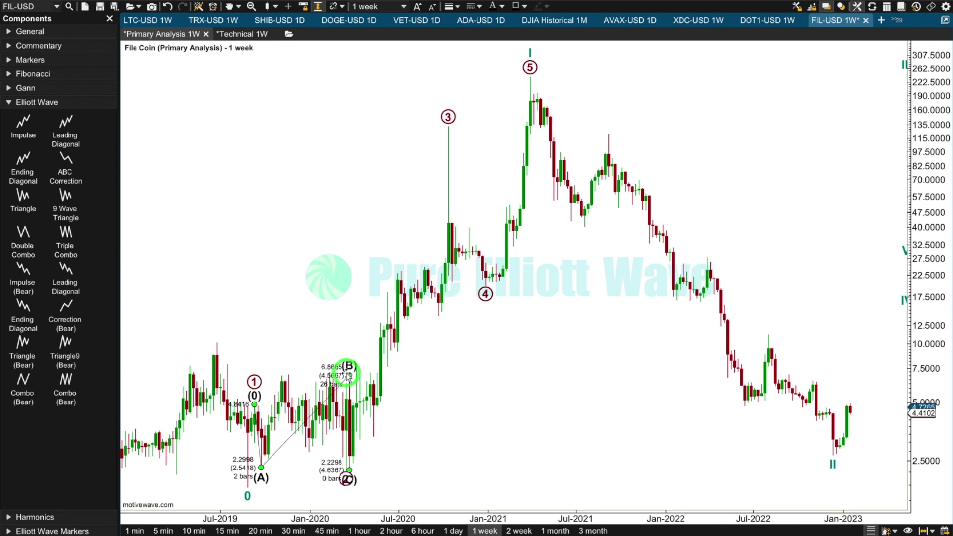
left_click(350, 468)
mouse_move(350, 468)
left_mouse_down()
mouse_move(318, 469)
mouse_move(346, 469)
left_mouse_up()
left_click_drag(346, 375, 303, 372)
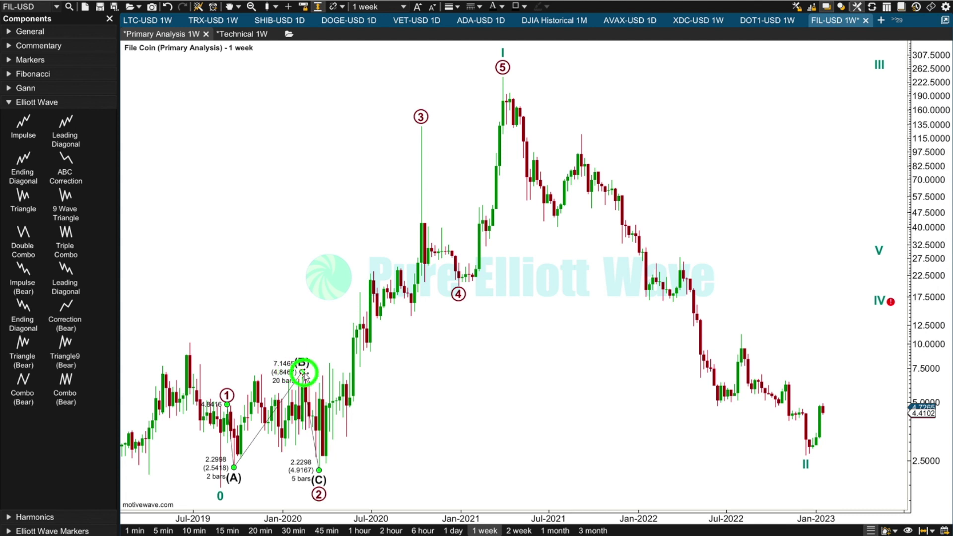
left_click_drag(226, 257, 382, 277)
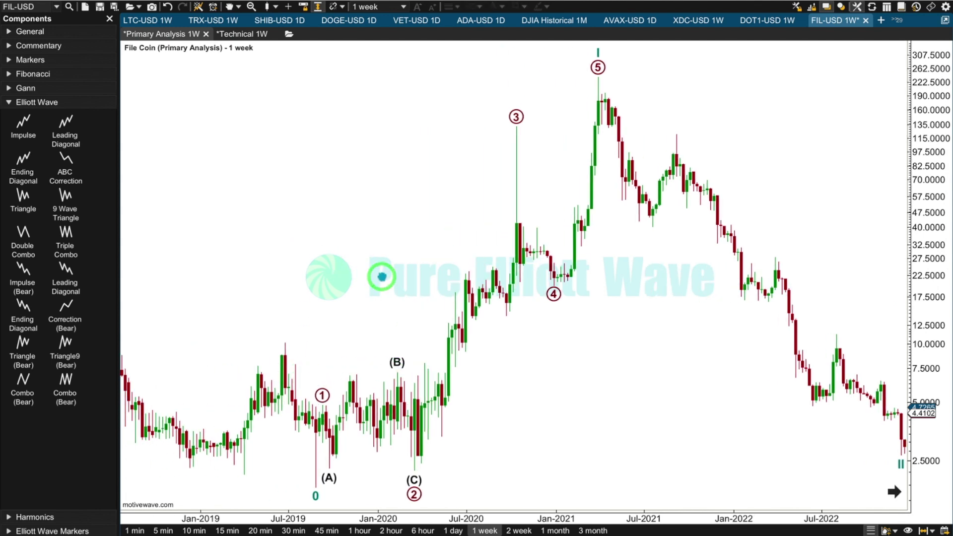
left_click(514, 113)
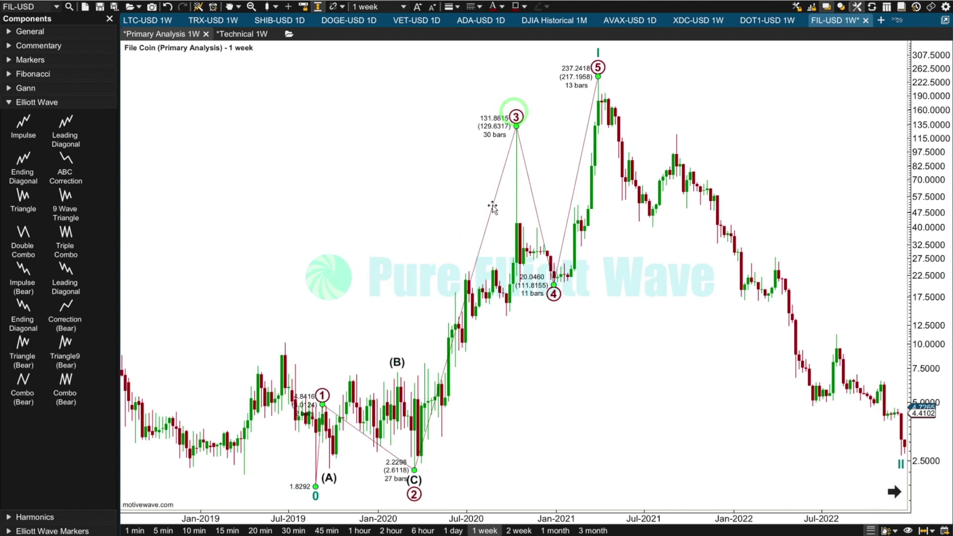
Decompose wave ③ into a (1)–(5) impulse and move wave (2) onto its swing low.
right_click(492, 205)
mouse_move(551, 256)
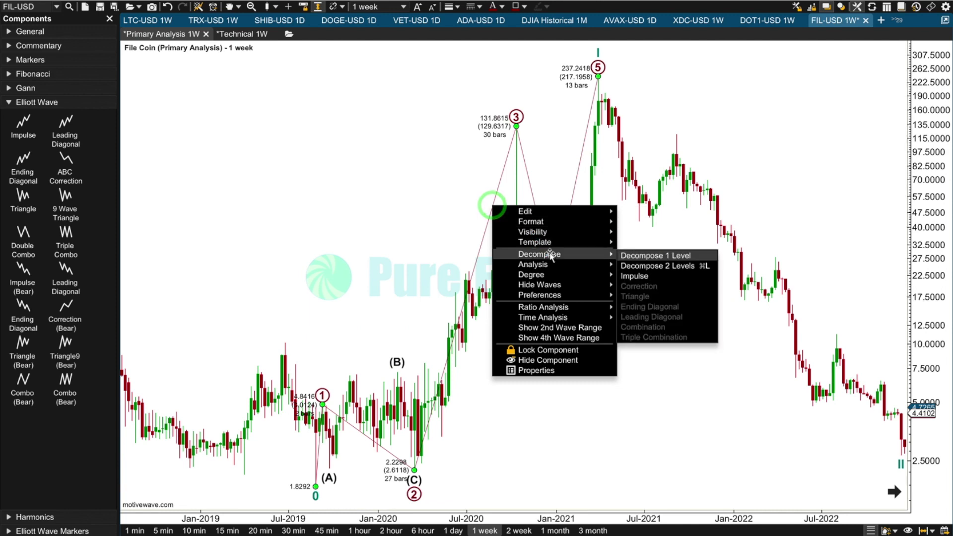
left_click(634, 278)
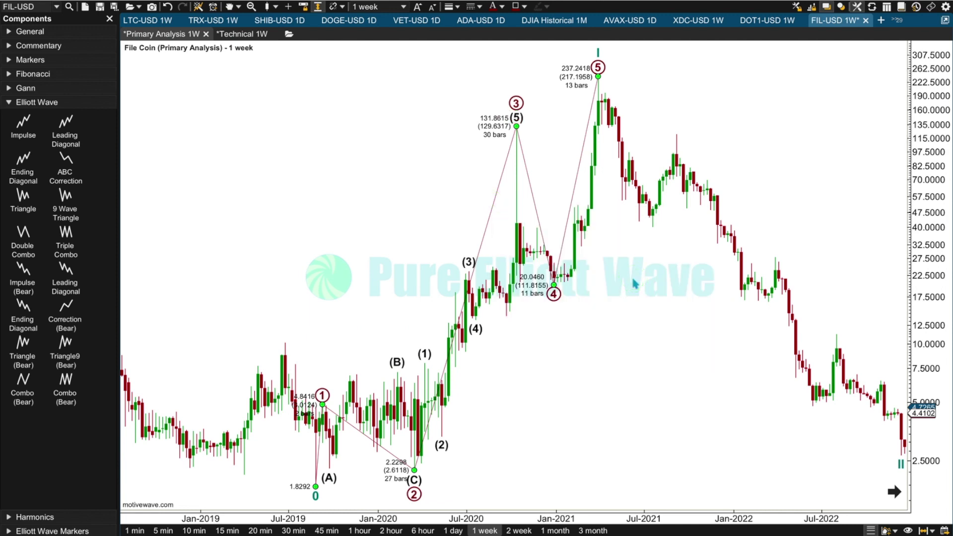
left_click(428, 438)
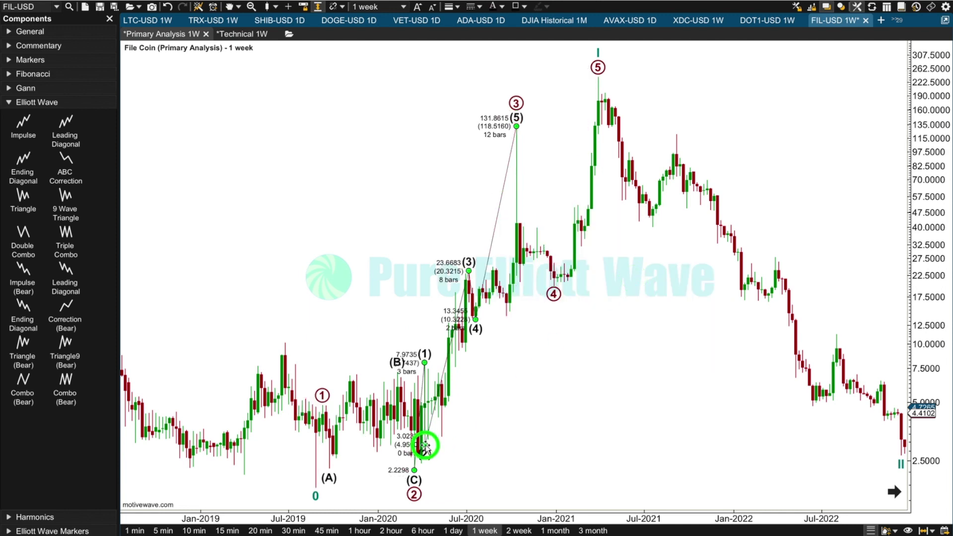
Split wave (3) into a blue 1–5 impulse, nudging sub-wave 4 onto the swing low.
right_click(440, 397)
mouse_move(549, 447)
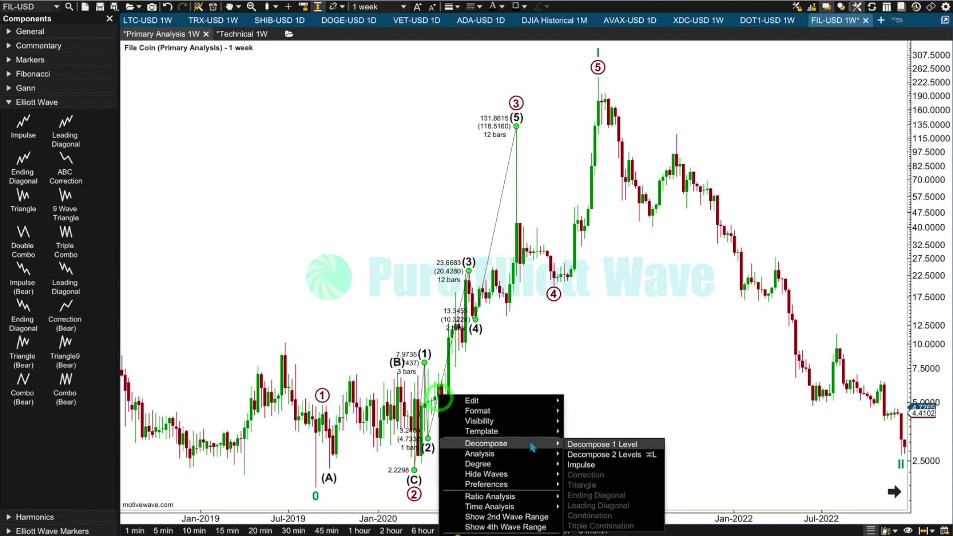
left_click(578, 465)
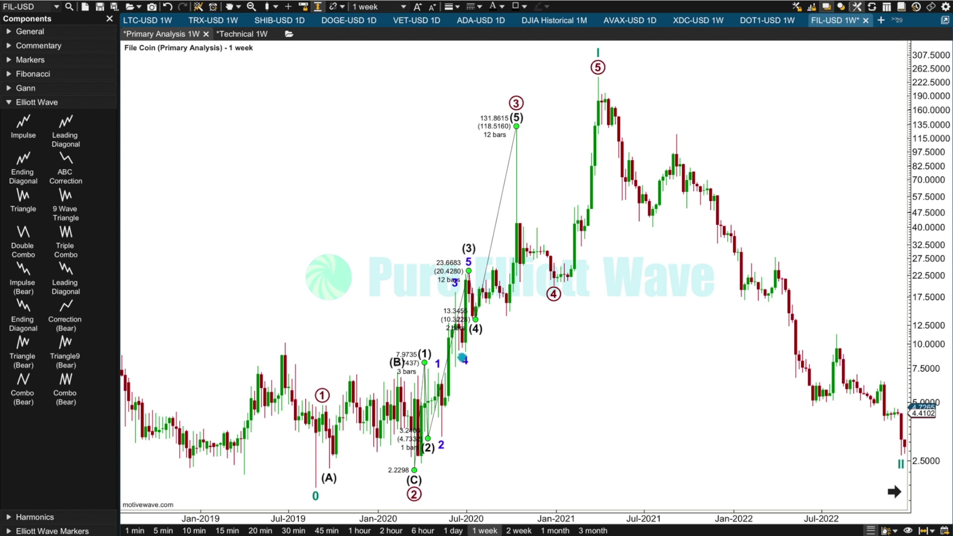
mouse_move(464, 359)
left_mouse_down()
mouse_move(455, 366)
mouse_move(469, 353)
left_mouse_up()
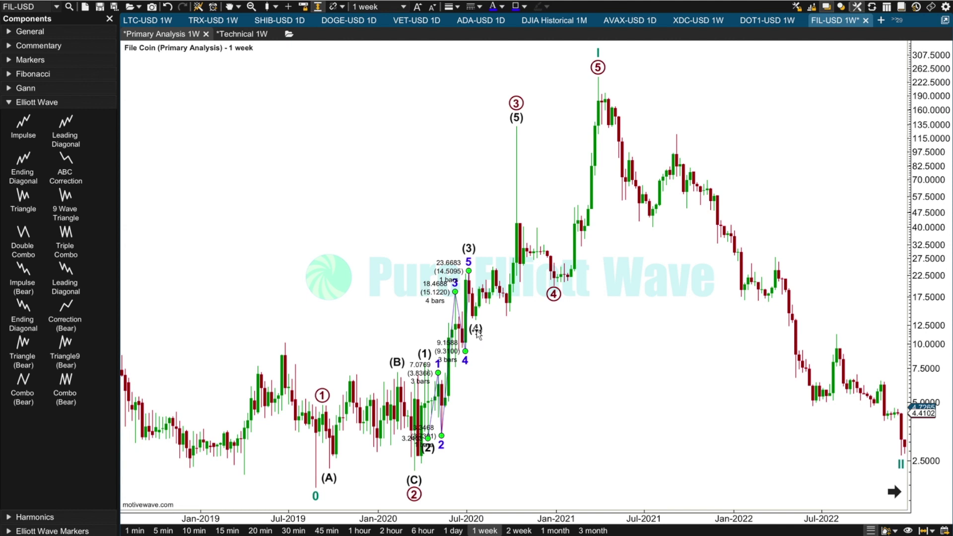
left_click(511, 217)
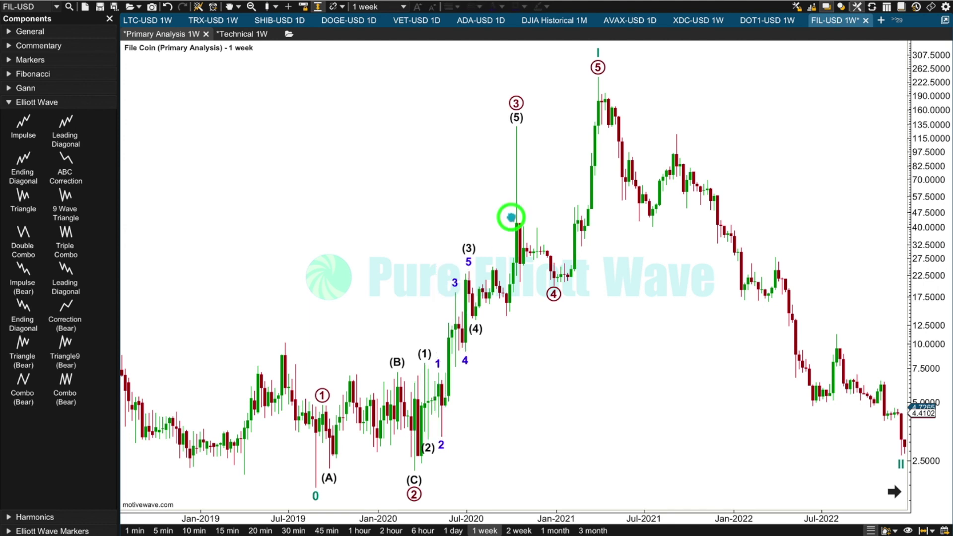
left_click(517, 150)
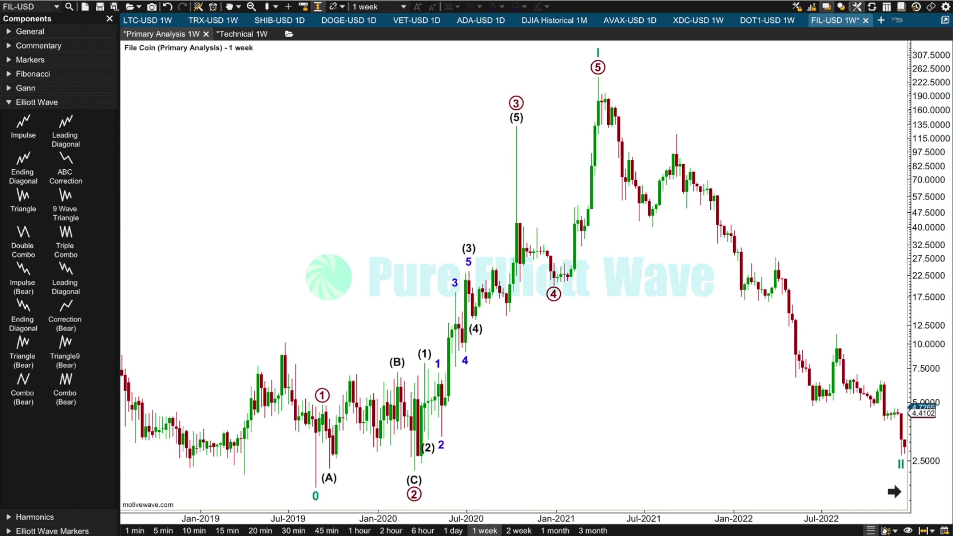
left_click(182, 7)
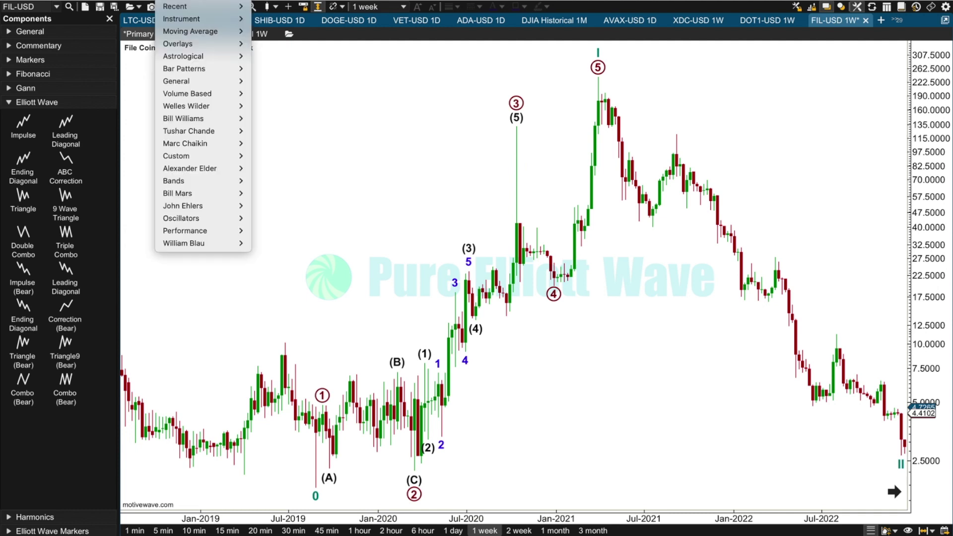
mouse_move(183, 8)
left_click(277, 81)
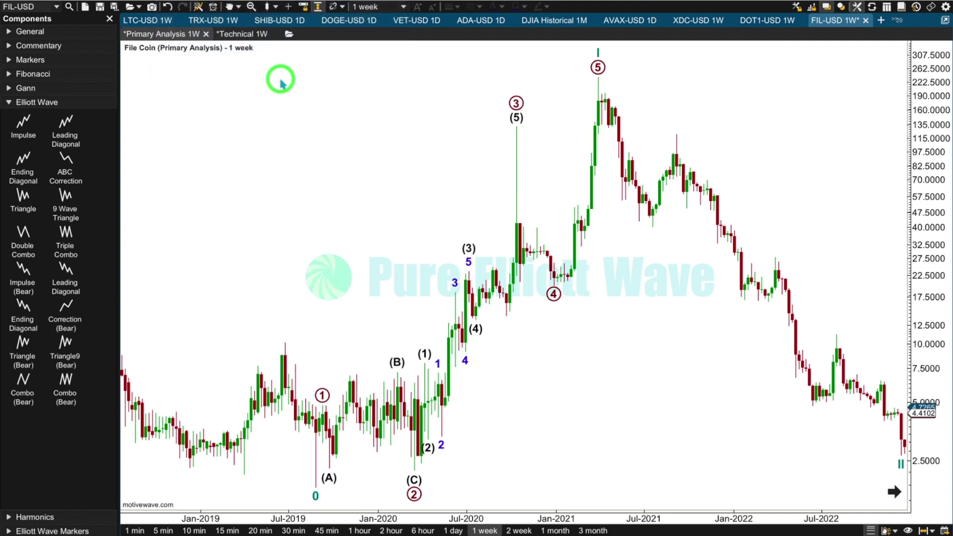
left_click(430, 432)
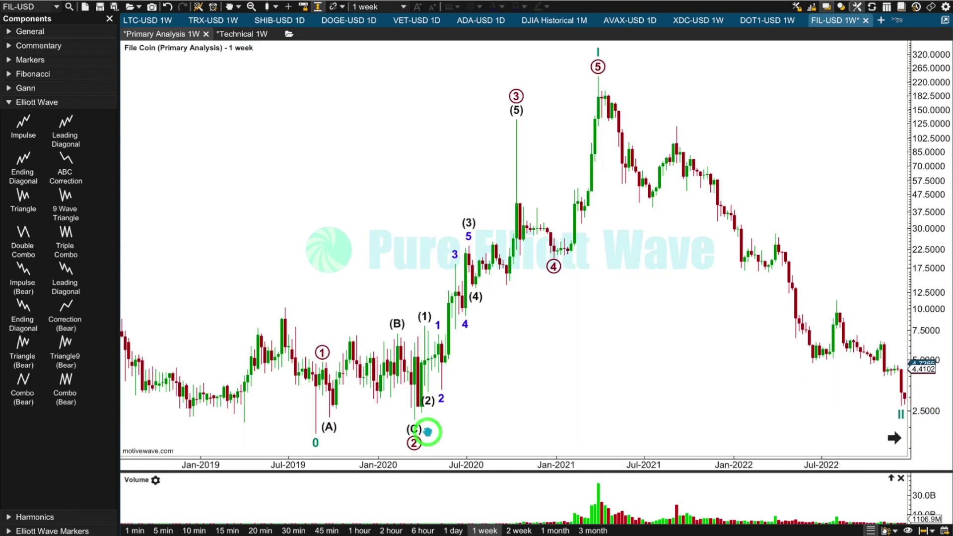
left_click_drag(548, 473, 550, 318)
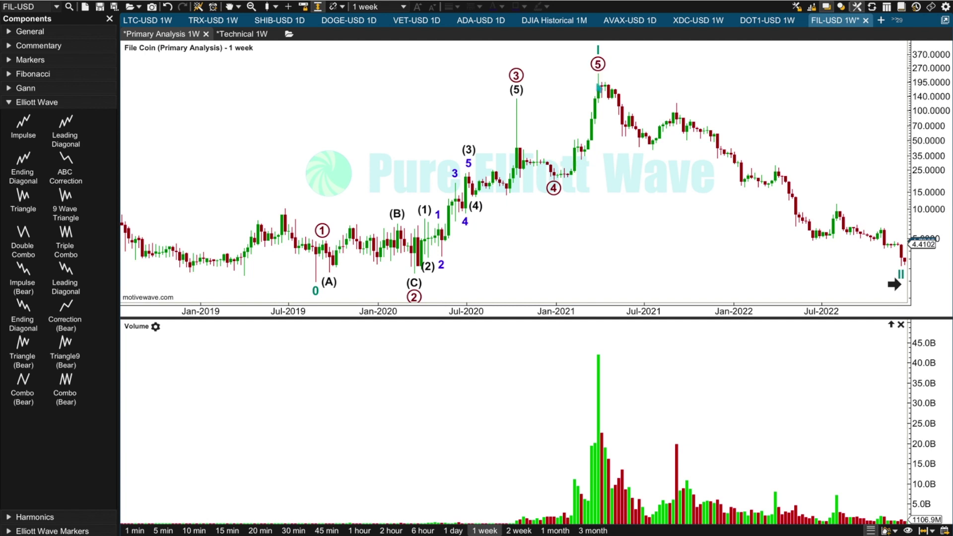
left_click(597, 91)
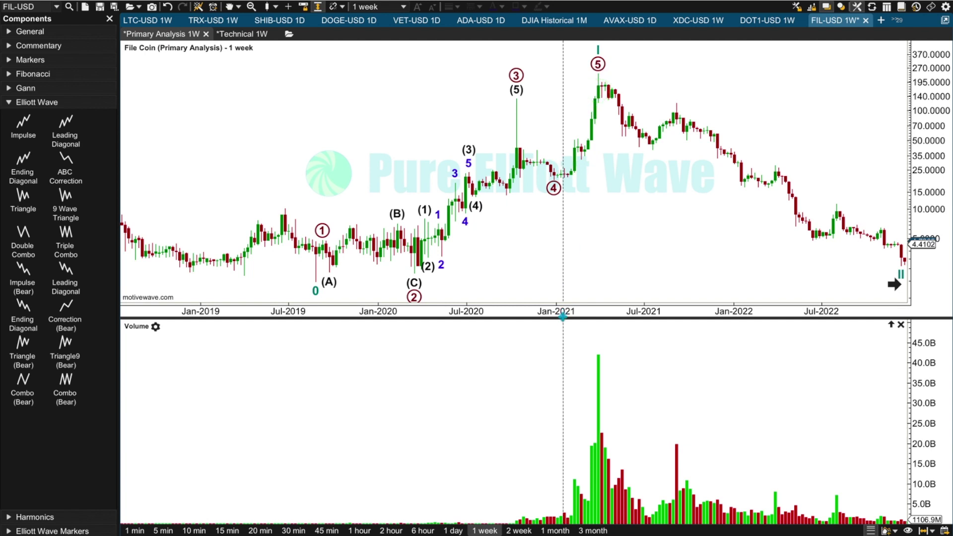
left_click(562, 342)
left_click_drag(563, 335, 551, 511)
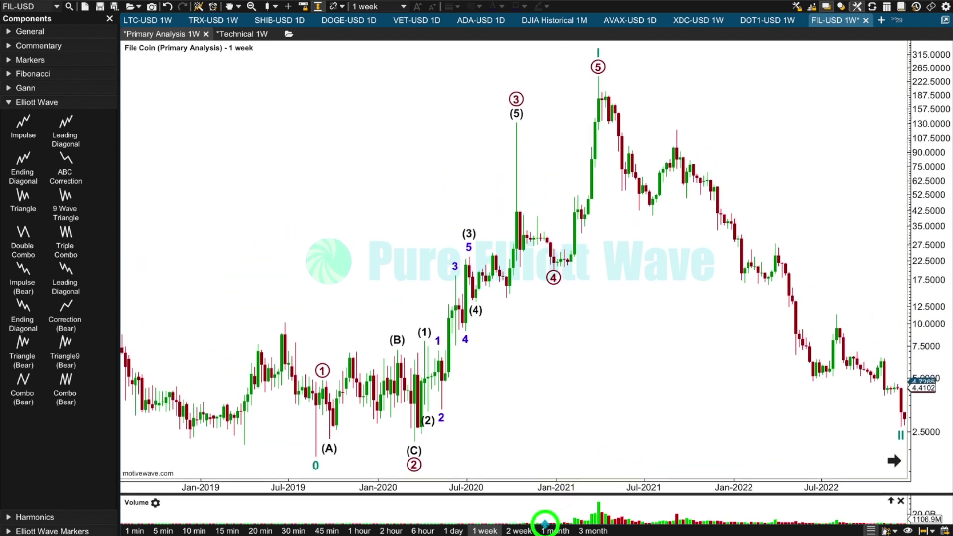
left_click(901, 502)
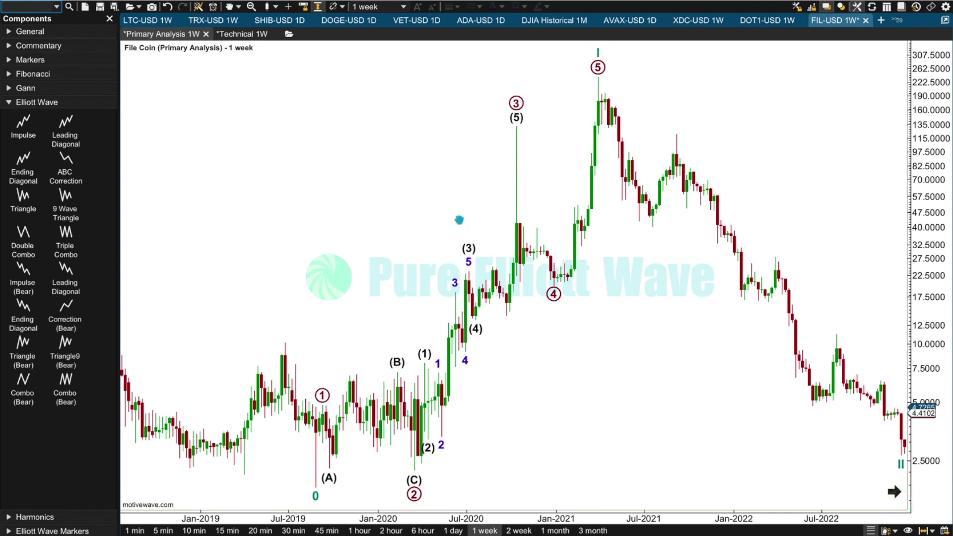
left_click(489, 295)
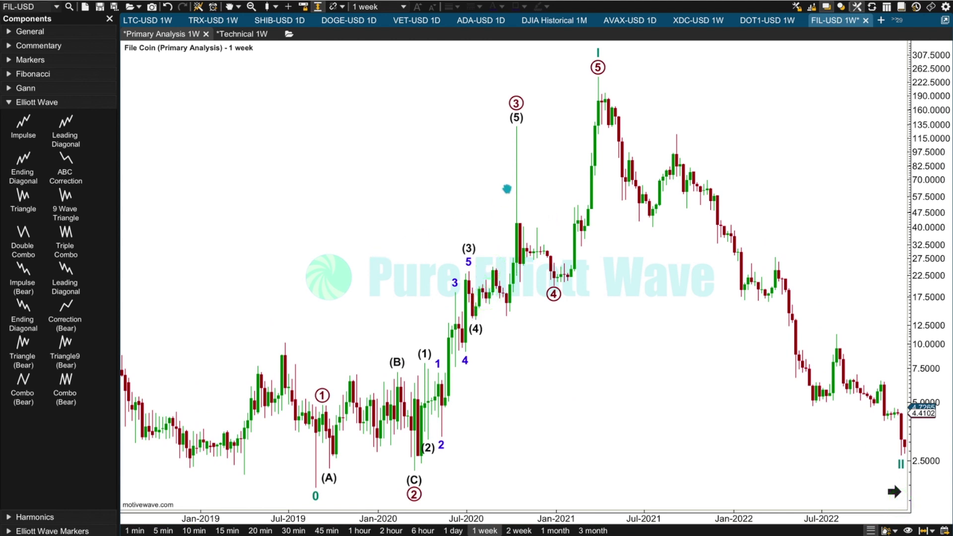
left_click(519, 165)
left_click(505, 323)
left_click(508, 214)
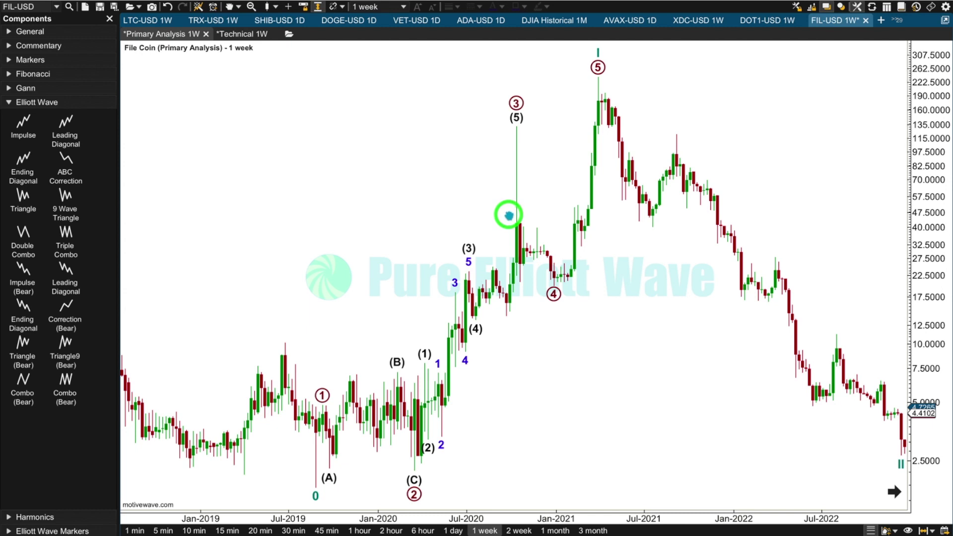
left_click(516, 225)
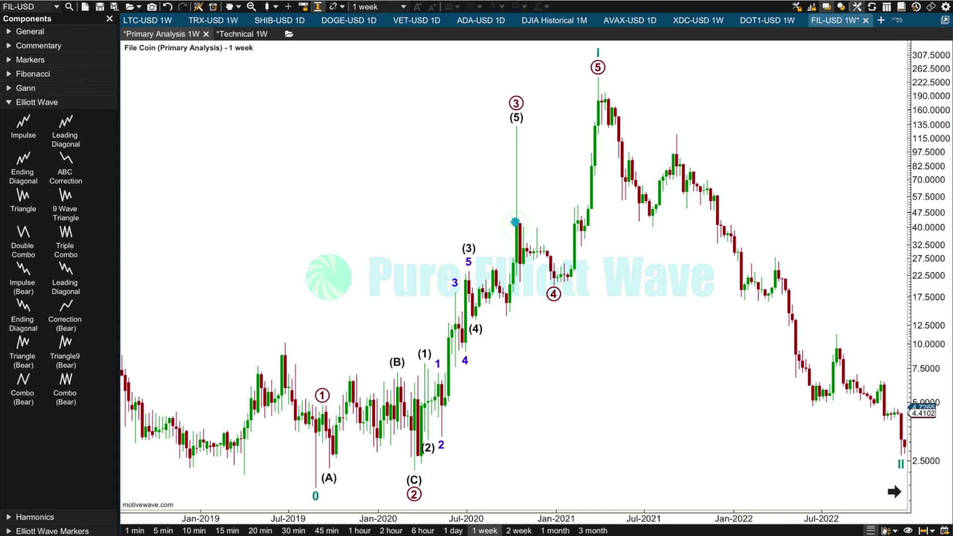
left_click(517, 129)
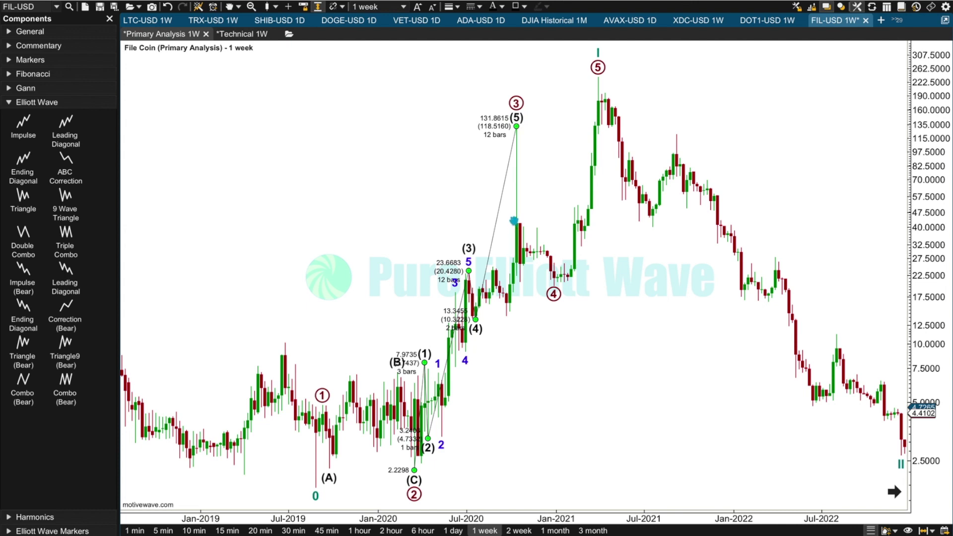
left_click(517, 180)
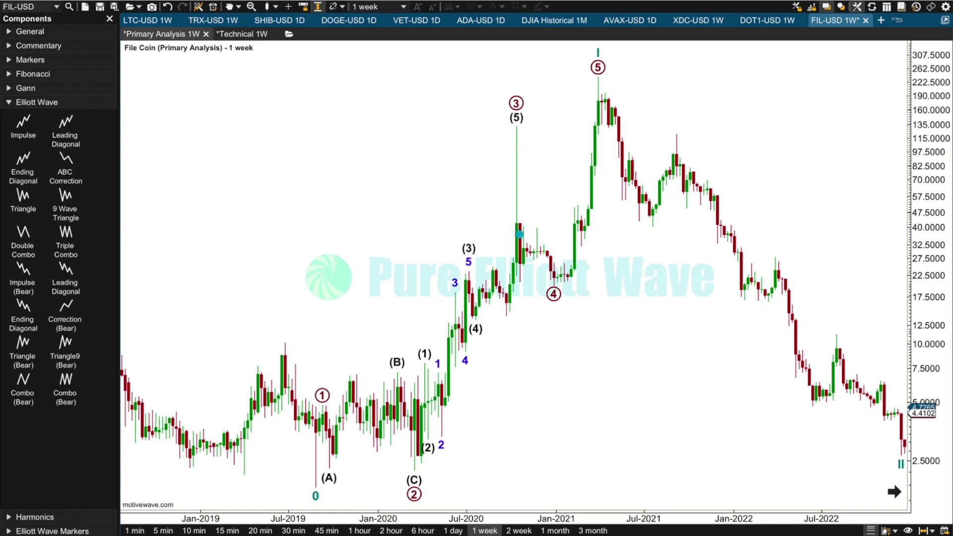
left_click(556, 296)
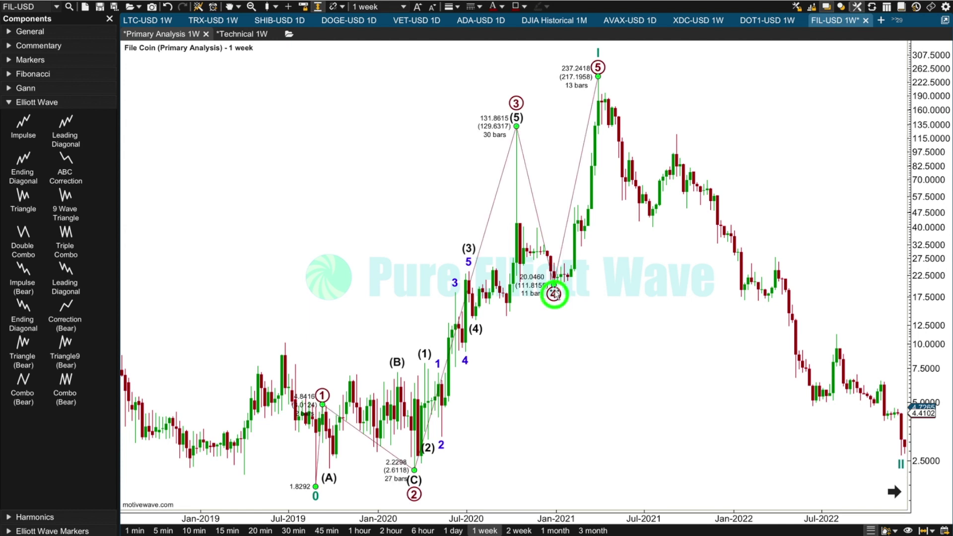
Decompose wave ⑤ into a (1)–(5) impulse, then rescale prices and pan to show 2023.
right_click(562, 259)
mouse_move(660, 309)
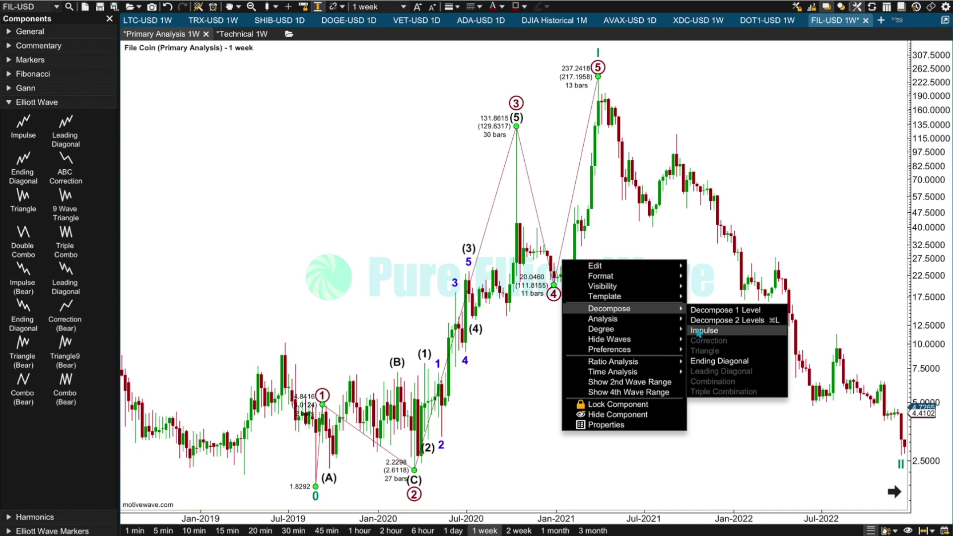
left_click(697, 331)
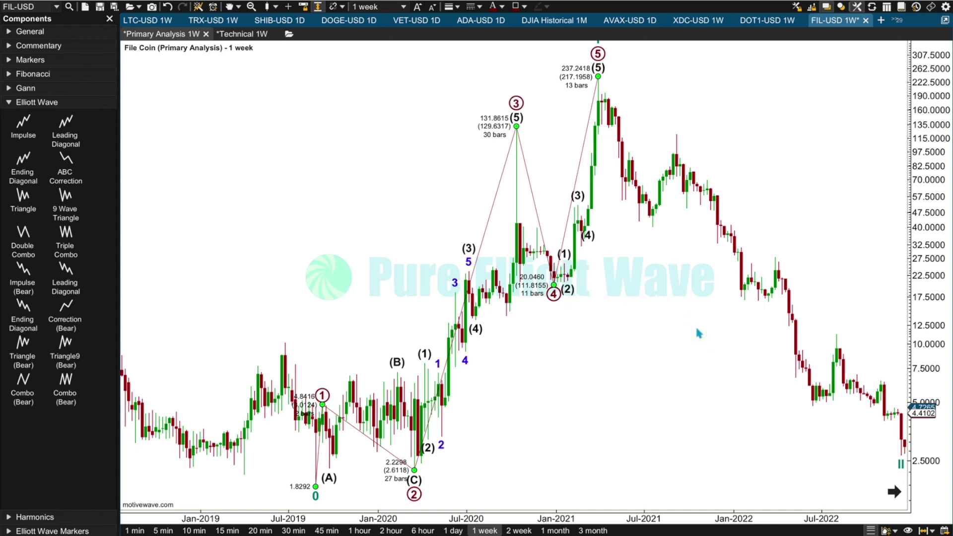
left_click_drag(910, 46, 911, 75)
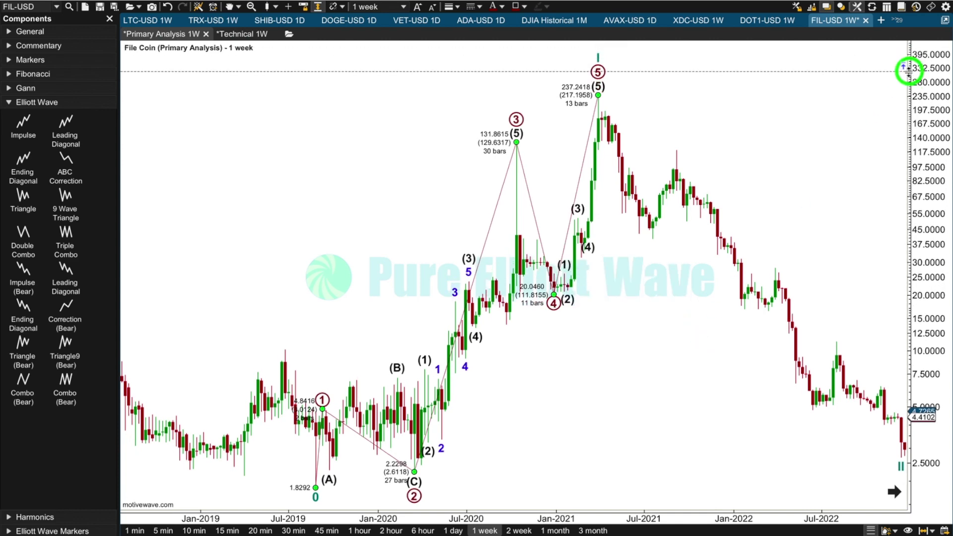
left_click_drag(819, 122, 692, 125)
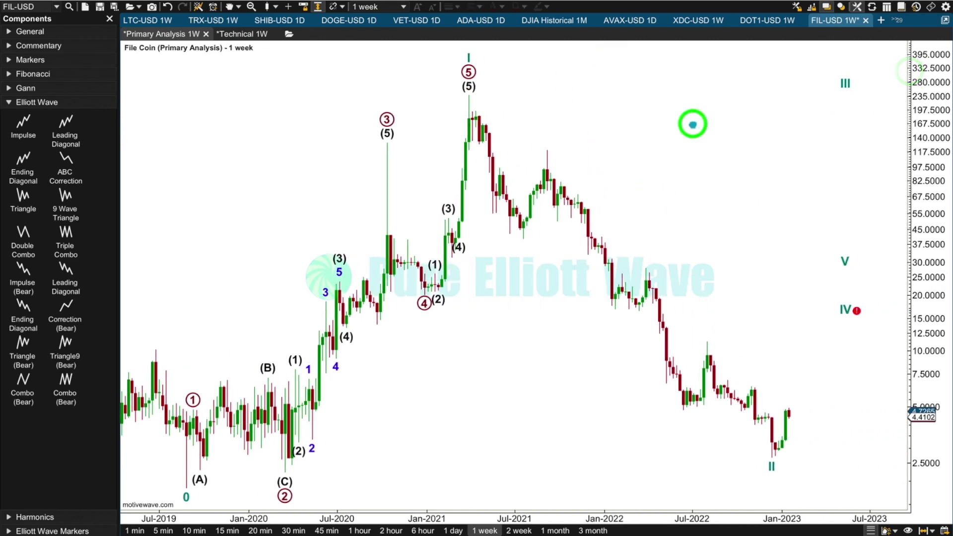
Set wave II on the 2.6785 low, leaving III at 242.6771 and IV at 18.6370.
left_click(771, 466)
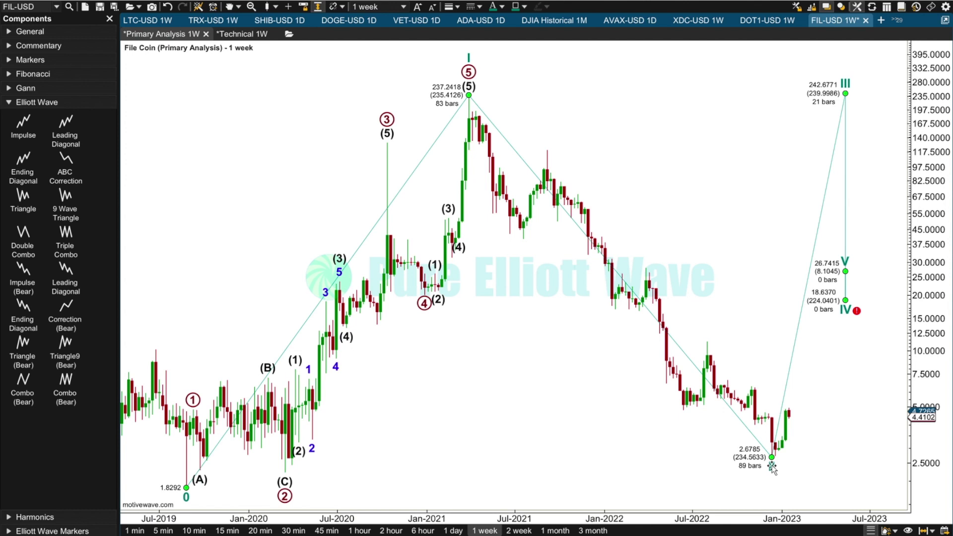
left_click(786, 433)
left_click(772, 467)
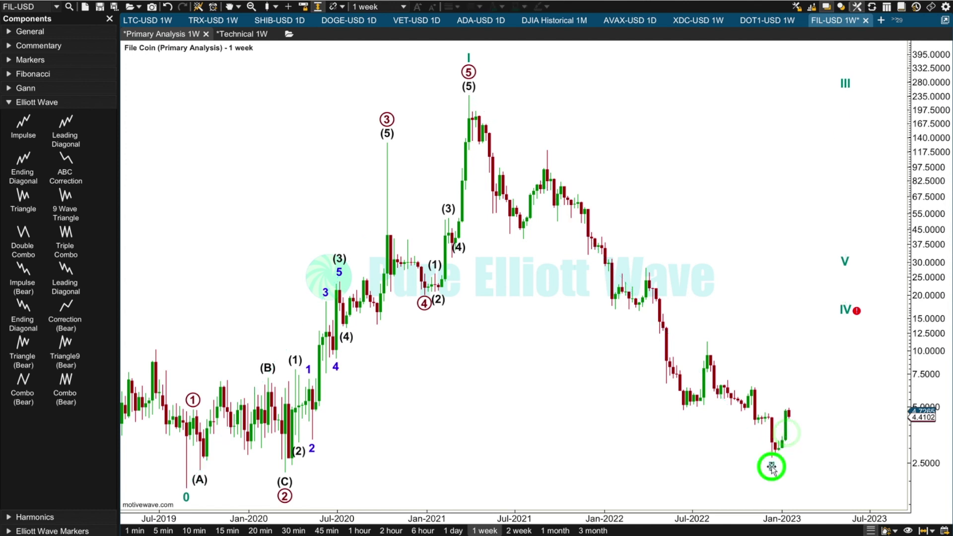
Decompose wave II into a correction with Ⓐ 40.1222, Ⓑ 119.9719 and Ⓒ 2.6785.
right_click(656, 314)
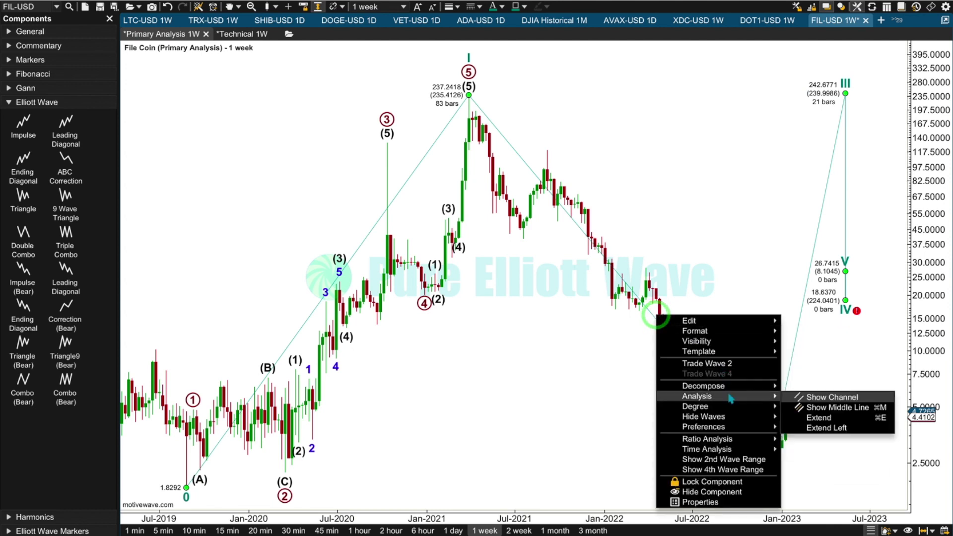
mouse_move(744, 386)
left_click(796, 420)
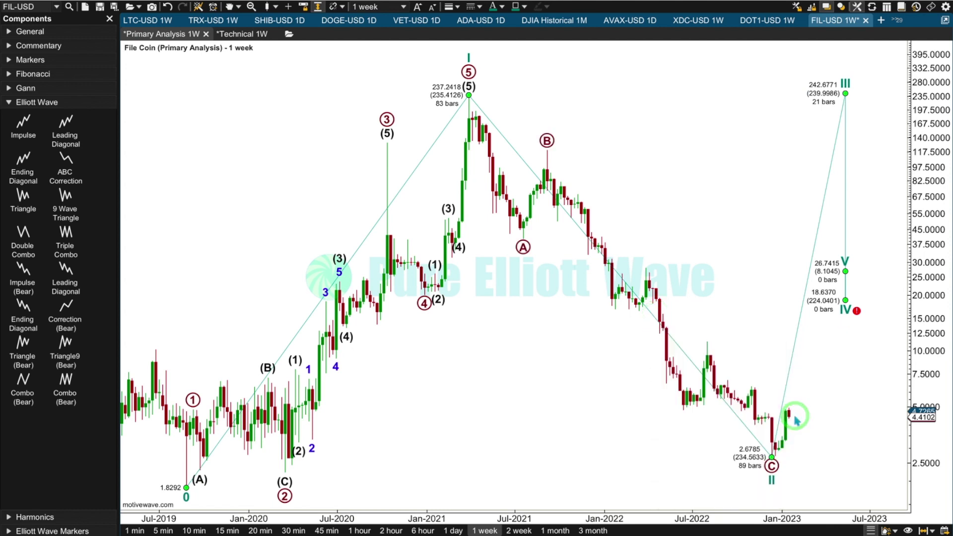
left_click(547, 140)
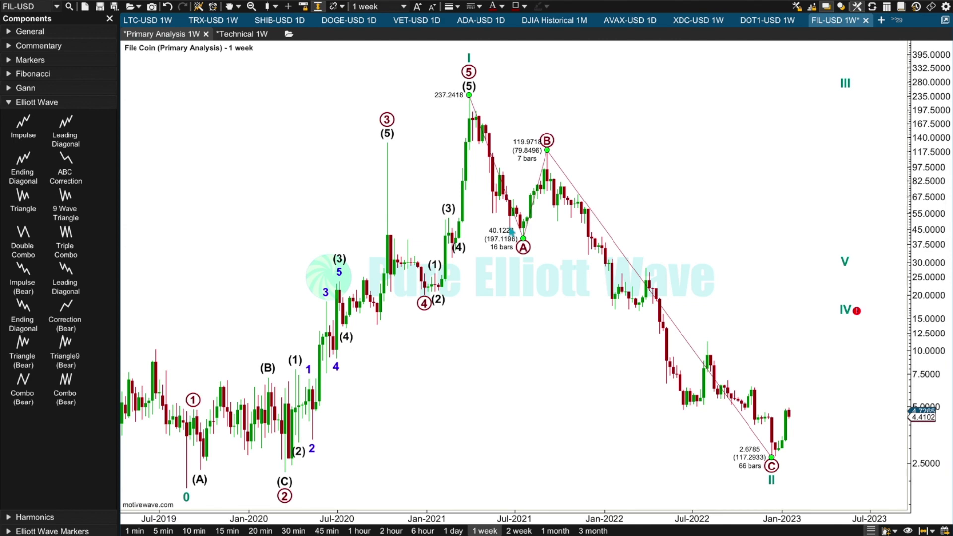
Decompose wave Ⓐ into a (1)–(5) impulse and move sub-wave (4) lower onto a later bar.
left_click_drag(605, 519, 675, 474)
left_click(618, 251)
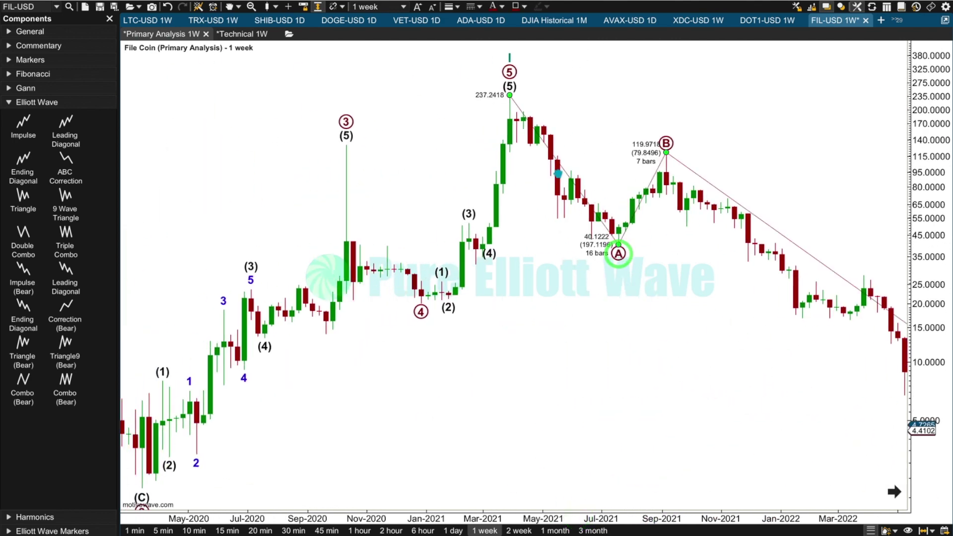
right_click(559, 166)
mouse_move(677, 213)
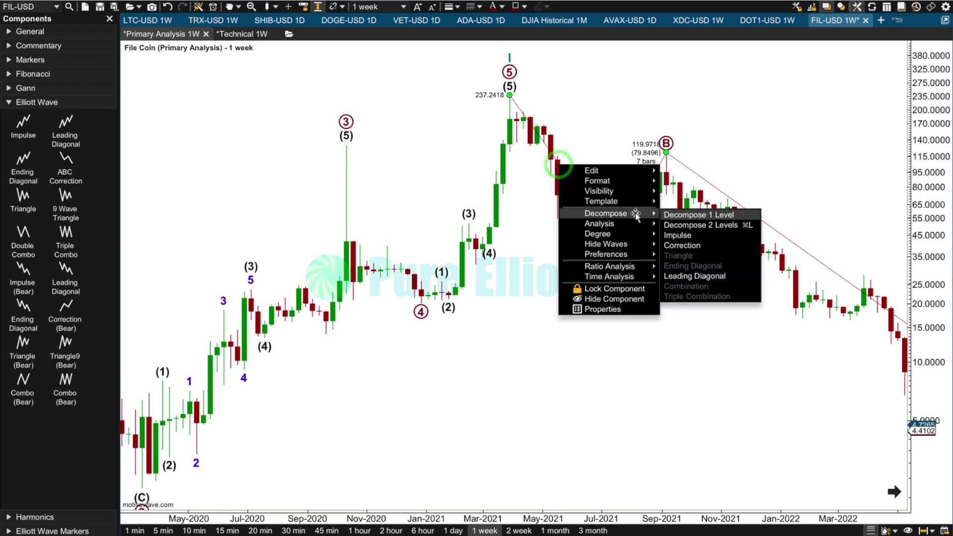
left_click(745, 239)
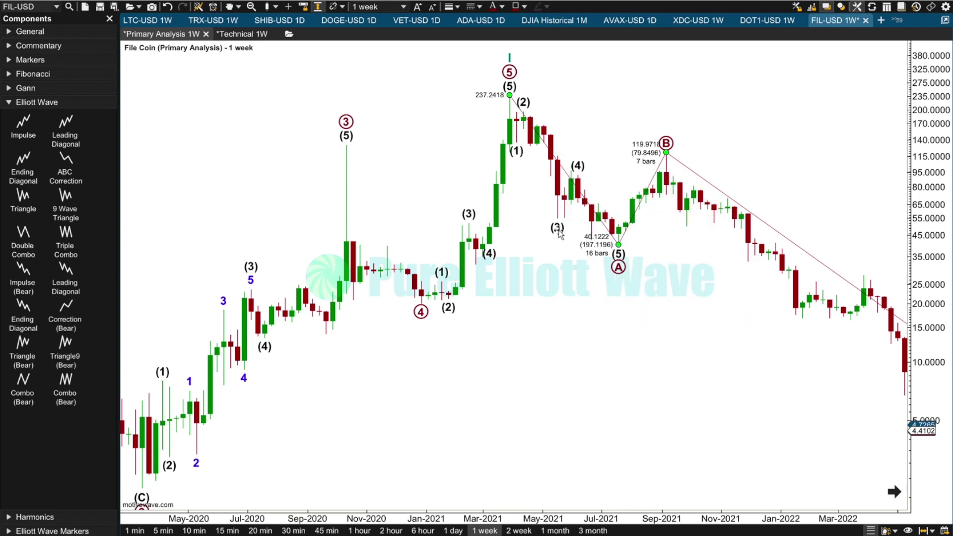
left_click(591, 240)
left_click_drag(577, 175, 598, 202)
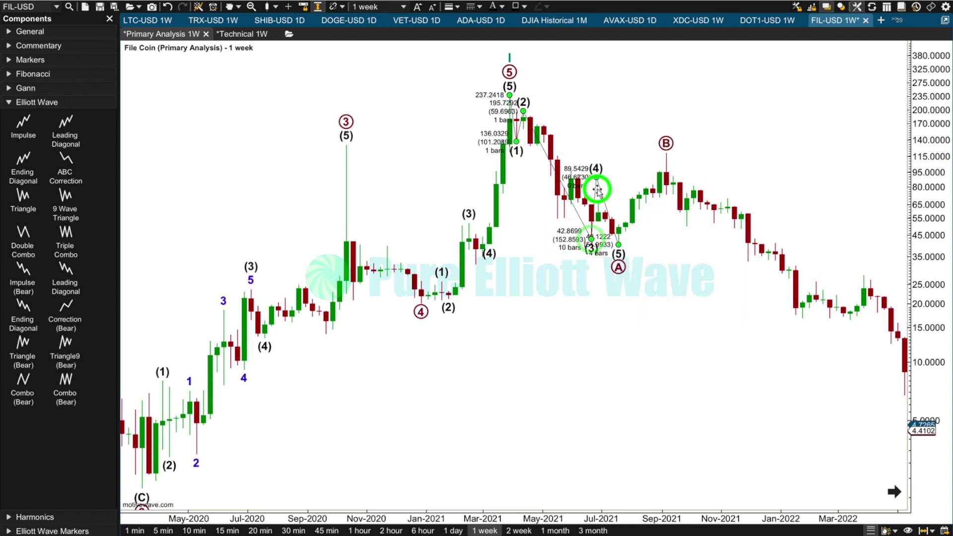
Split sub-wave (3) into blue waves 1–5, then pan to show the 2022 decline and wave C.
right_click(554, 165)
mouse_move(645, 218)
left_click(691, 235)
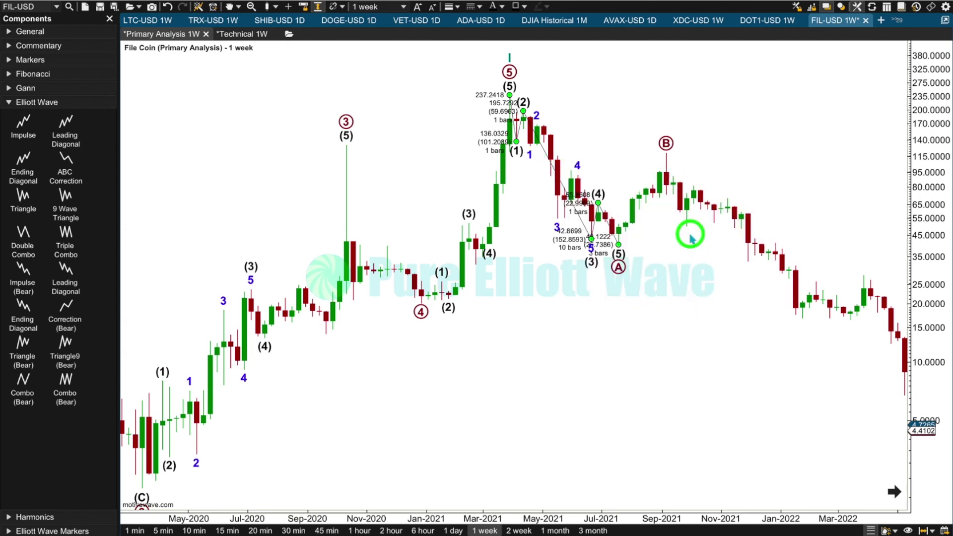
left_click_drag(660, 123, 494, 120)
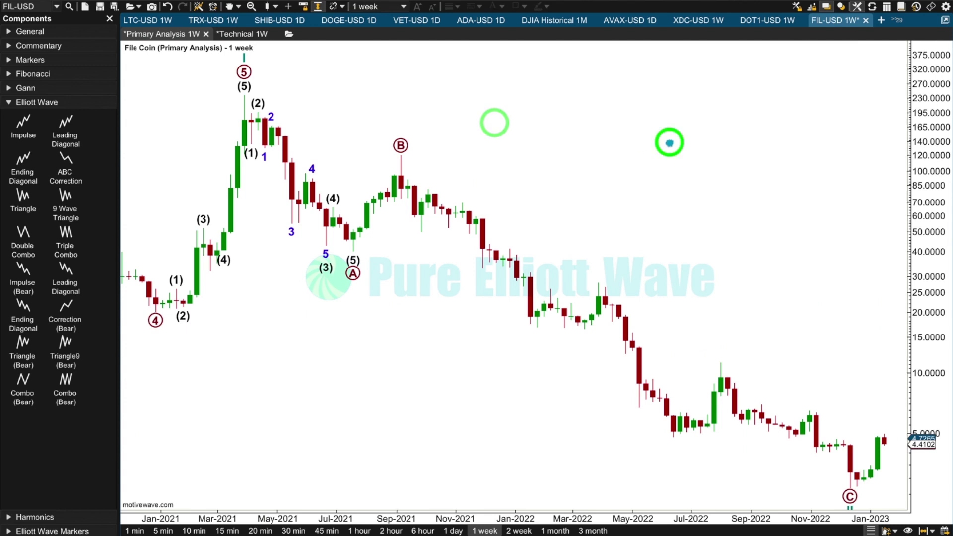
left_click_drag(566, 140, 666, 142)
Decompose wave C, from the B top to the 2.6785 low, into a (1)–(5) impulse.
left_click(292, 273)
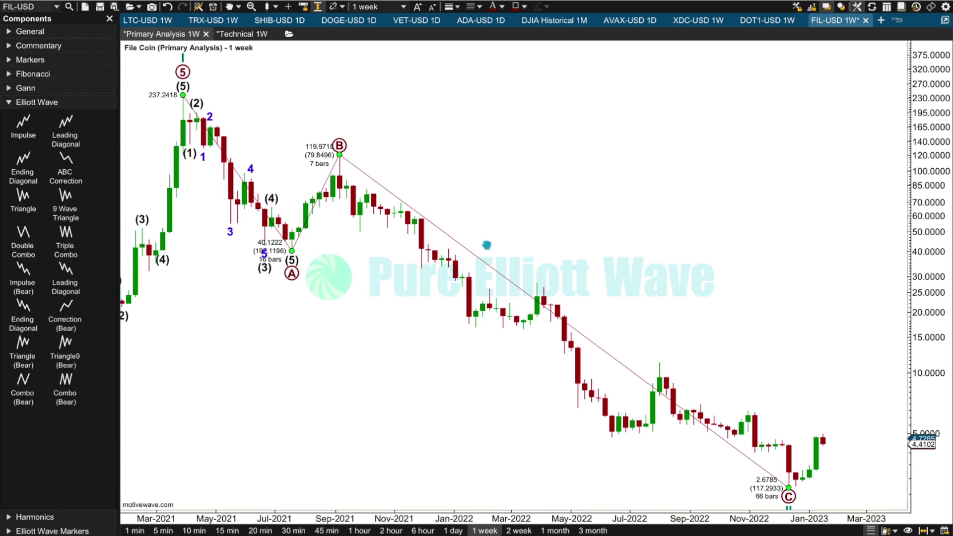
right_click(481, 260)
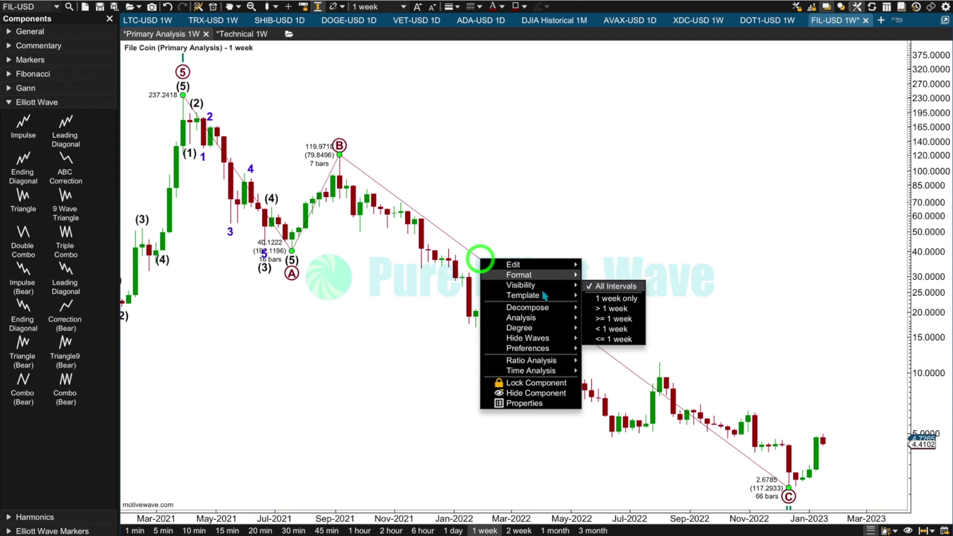
mouse_move(546, 307)
left_click(600, 330)
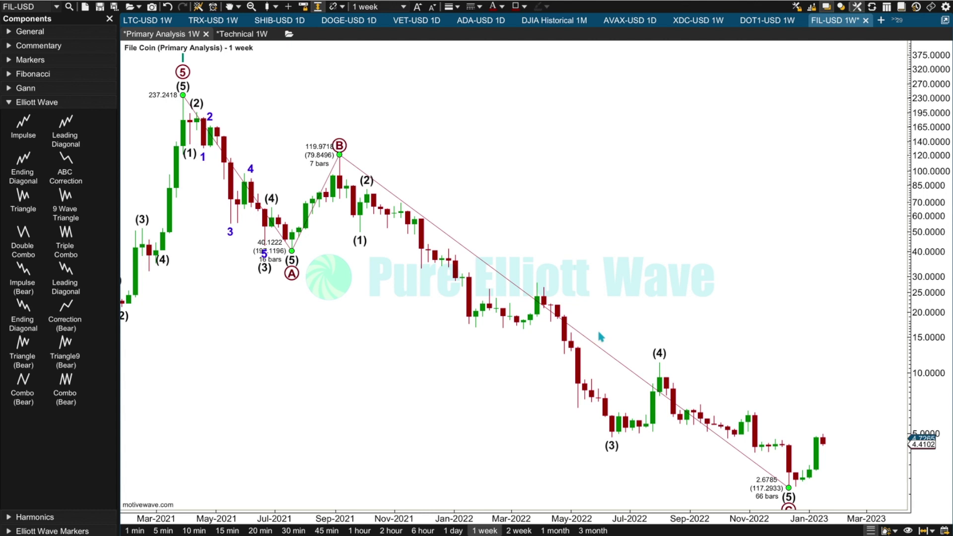
Rescale prices and place wave (3) at the 4.0264 low and wave (4) at 4.2223 in November 2022.
left_click_drag(903, 479, 910, 437)
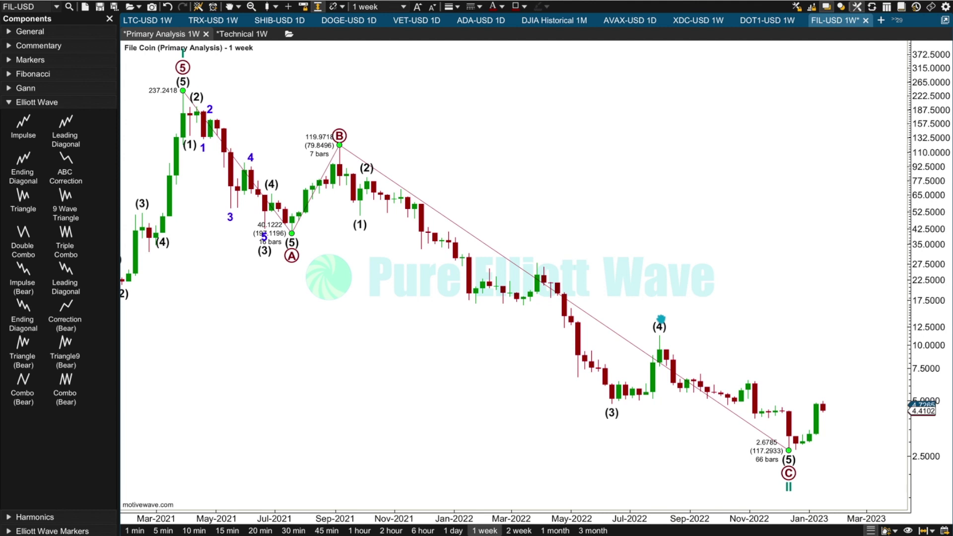
mouse_move(661, 326)
left_mouse_down()
mouse_move(779, 298)
mouse_move(720, 400)
mouse_move(776, 408)
mouse_move(783, 321)
mouse_move(657, 322)
mouse_move(659, 336)
left_mouse_up()
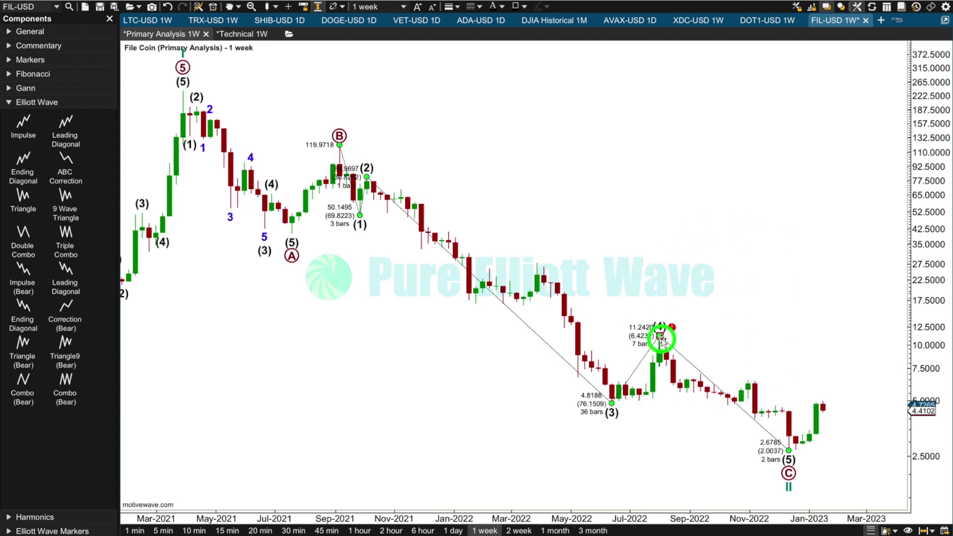
left_click_drag(612, 416, 752, 363)
left_click_drag(756, 330, 775, 411)
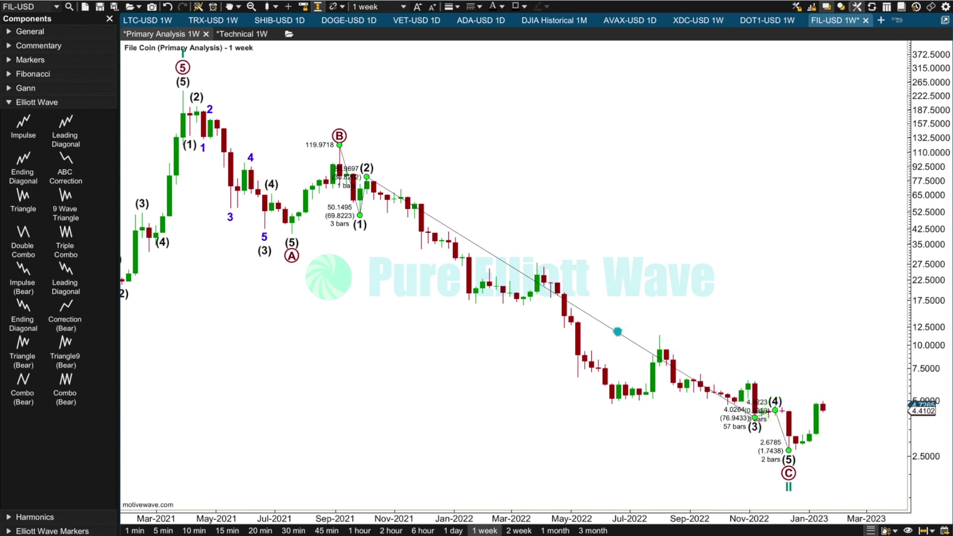
Split wave (3) into waves 1–5, moving 1 to October 2021, 2 to the November 2021 high and 3 to late 2022.
right_click(618, 331)
mouse_move(677, 379)
left_click(757, 403)
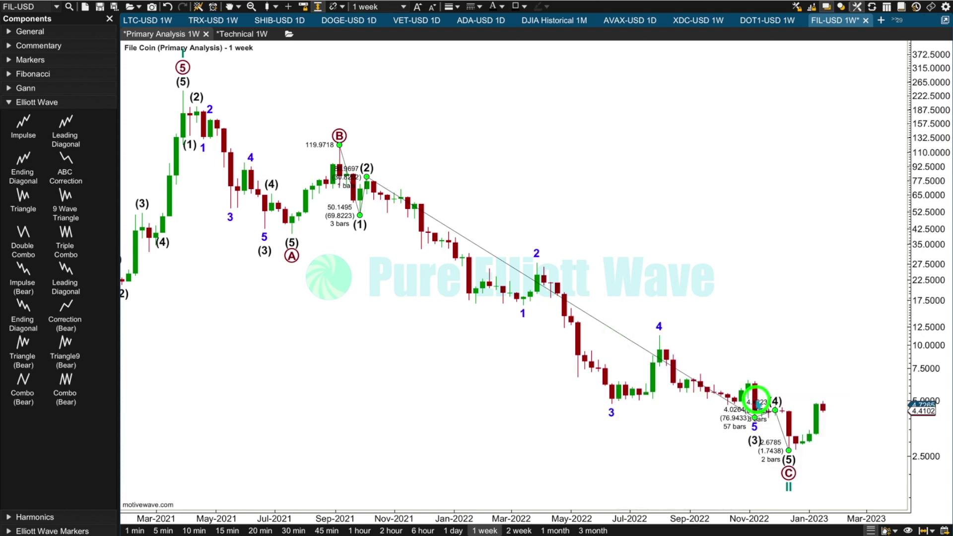
left_click_drag(607, 406, 735, 403)
left_click_drag(524, 304, 388, 218)
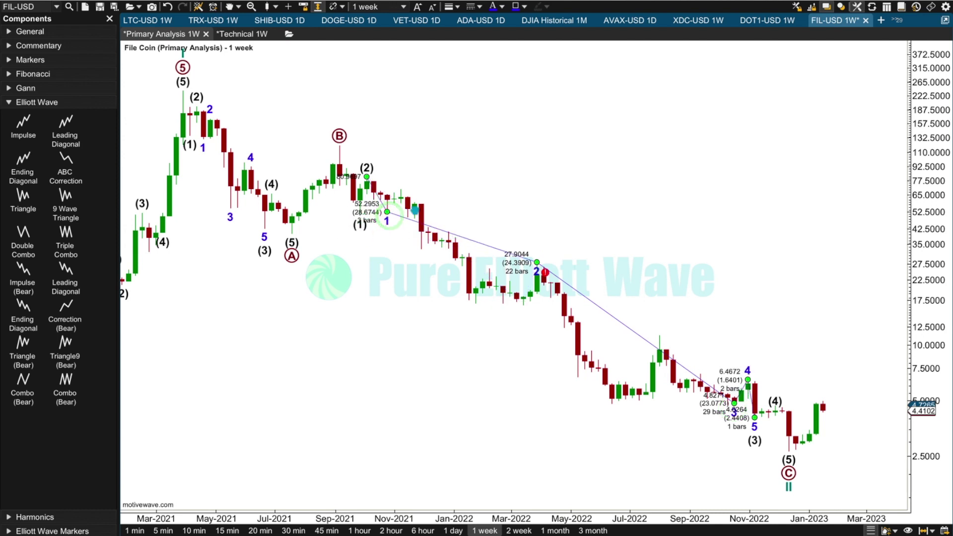
left_click_drag(537, 262, 393, 184)
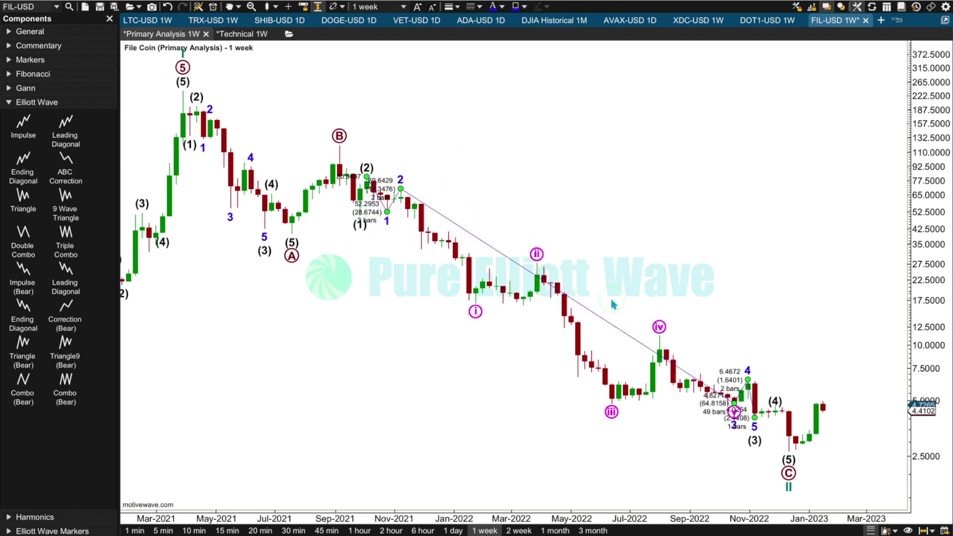
left_click(376, 363)
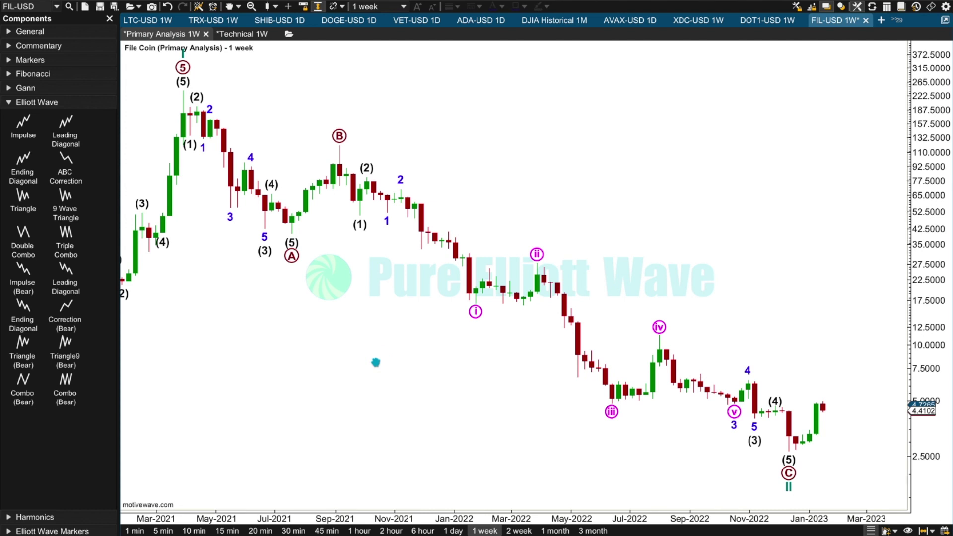
Draw an Extended Channel from the 237.24 top through the 119.97 B high, lower line near 63.65.
left_click(37, 33)
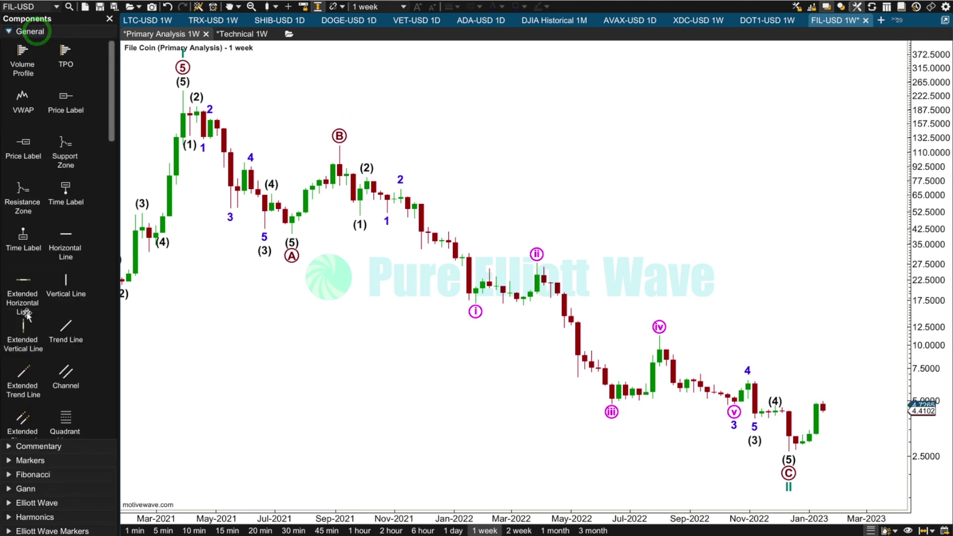
left_click_drag(25, 413, 183, 90)
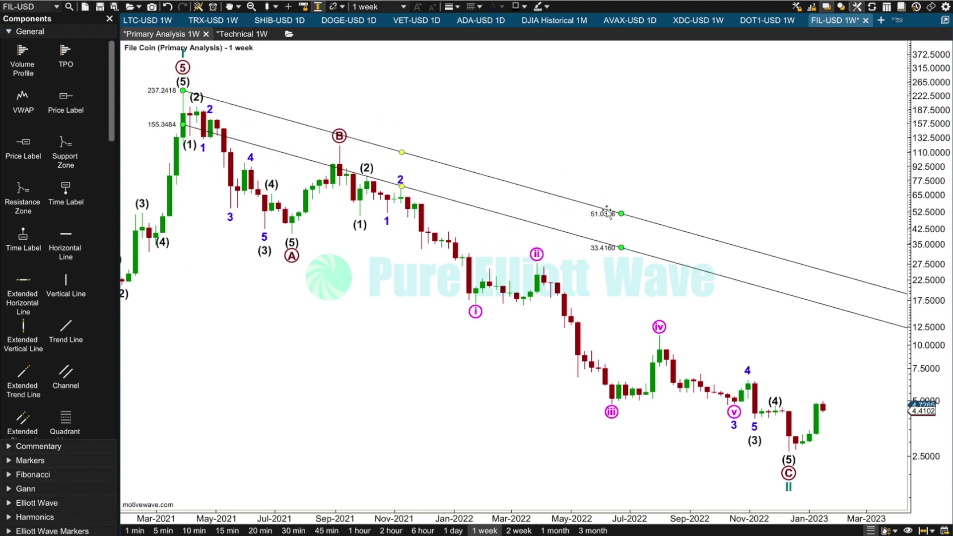
left_click_drag(622, 217, 339, 145)
left_click_drag(258, 151, 252, 223)
left_click_drag(251, 224, 252, 227)
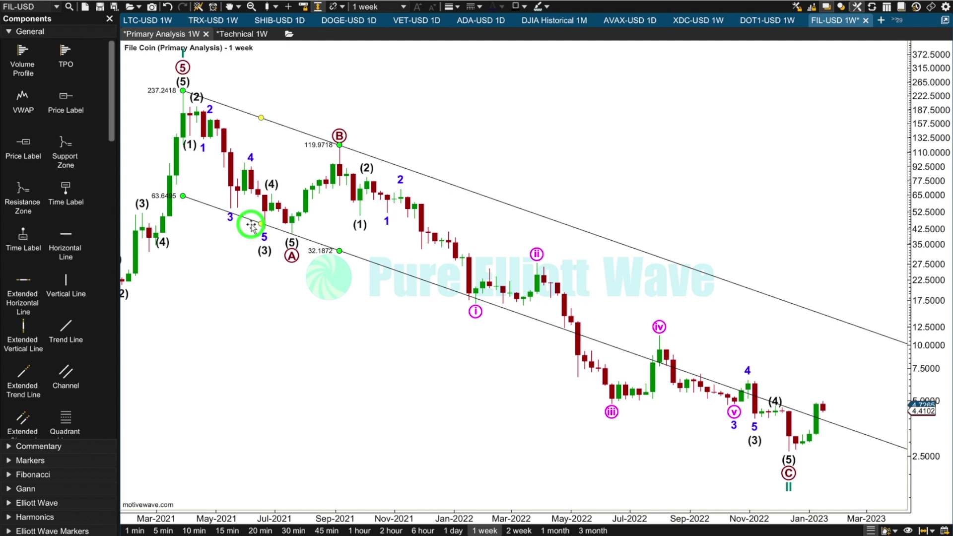
Make the channel lines 0.5 thick and cyan.
left_click(452, 6)
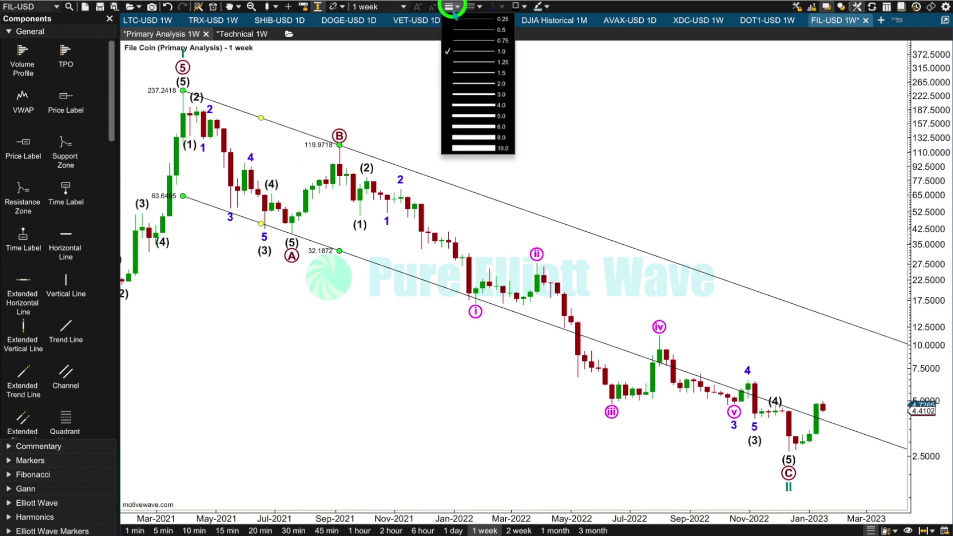
left_click(458, 30)
left_click(518, 6)
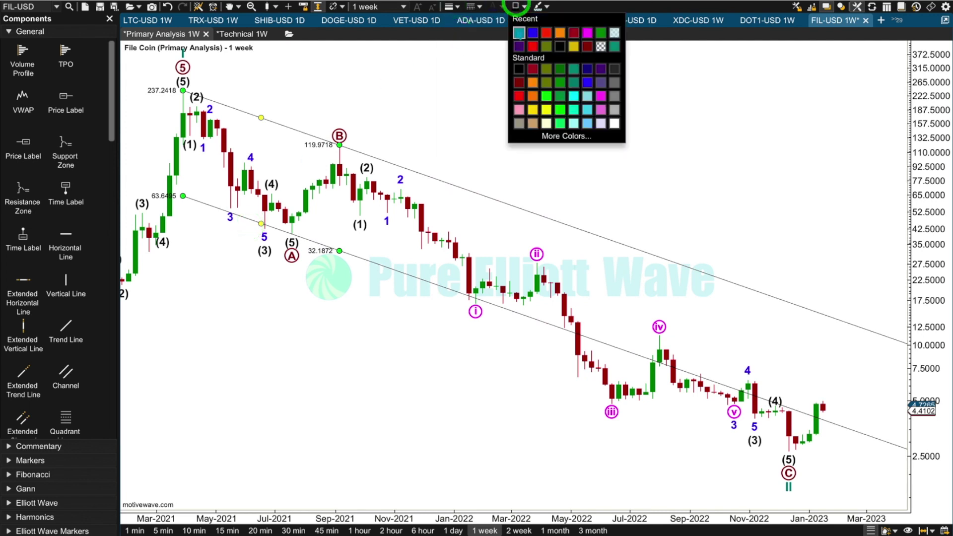
left_click(517, 30)
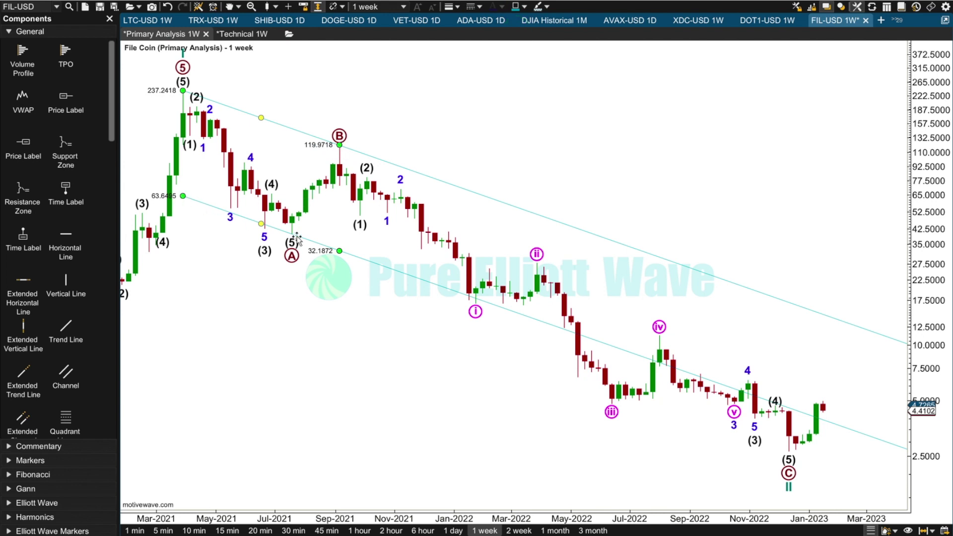
Re-anchor the channel on the 4.818 (iii) low and along the (ii) and (iv) highs.
left_click_drag(338, 251, 615, 404)
left_click_drag(186, 198, 230, 216)
left_click_drag(421, 201, 422, 200)
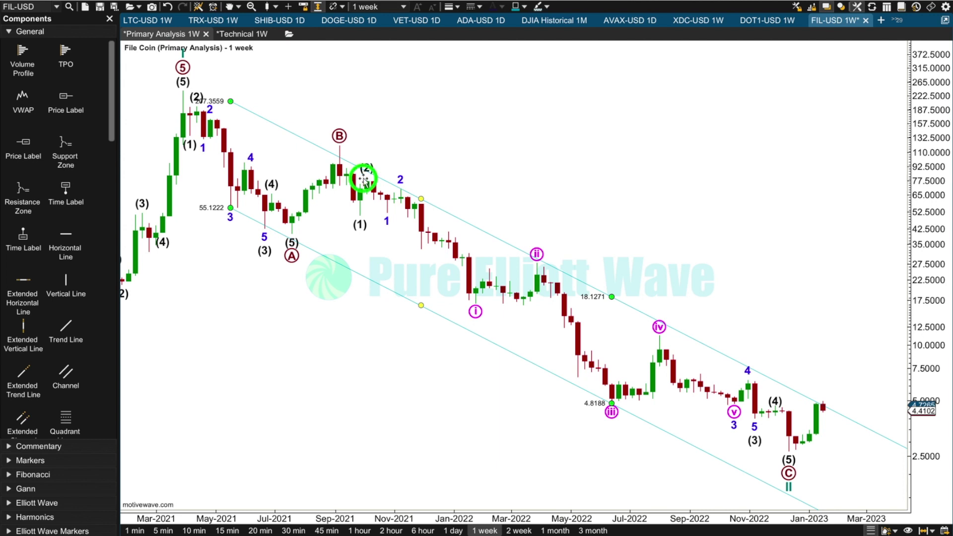
left_click(399, 198)
left_click_drag(413, 199, 413, 200)
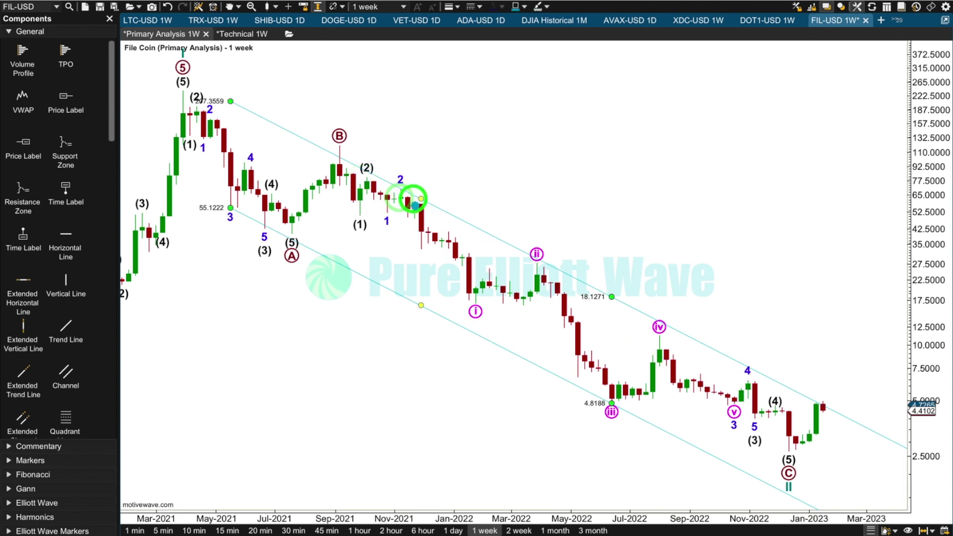
left_click(544, 270)
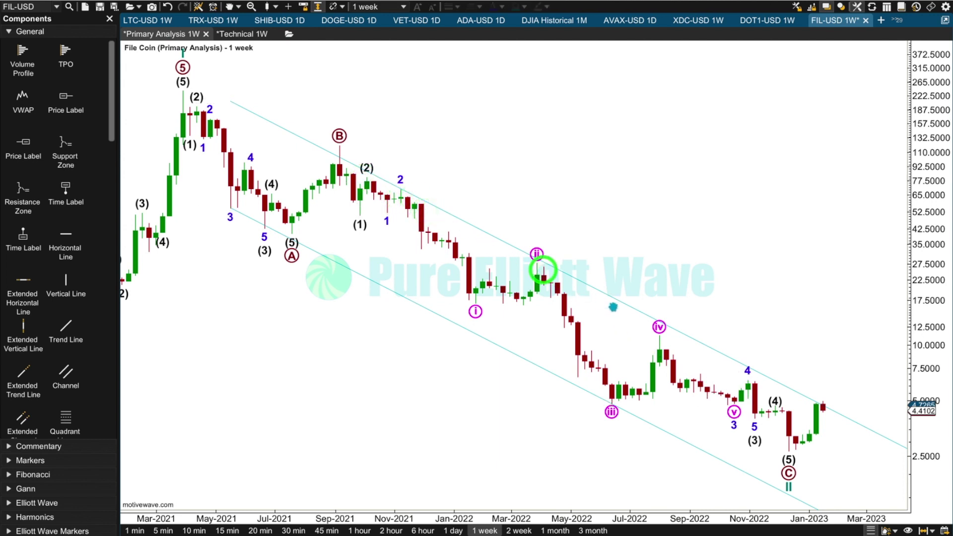
left_click(666, 349)
left_click(750, 381)
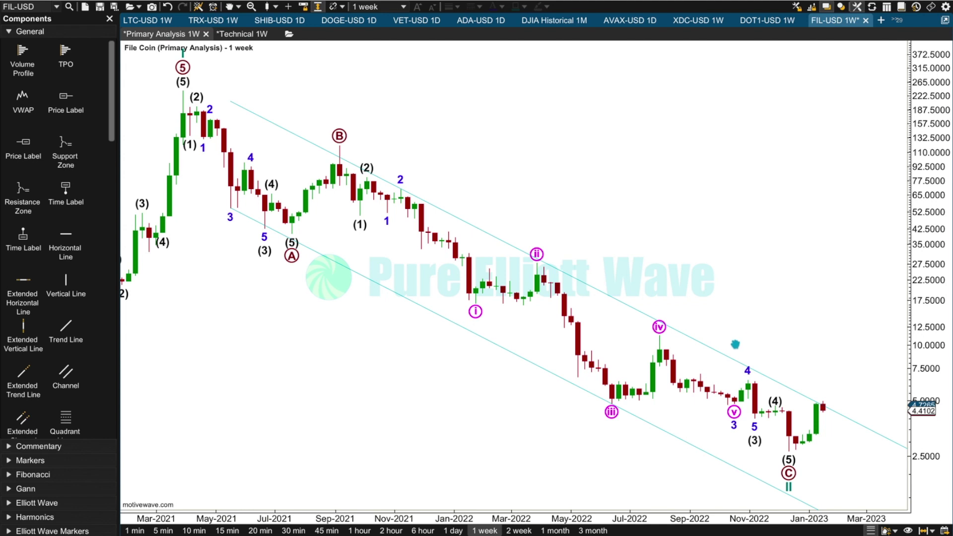
left_click(705, 346)
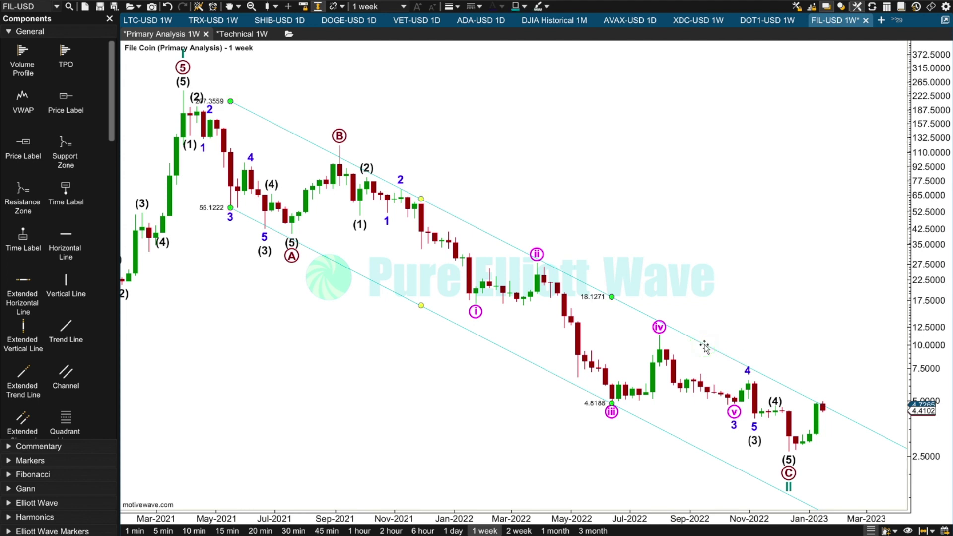
left_click(833, 390)
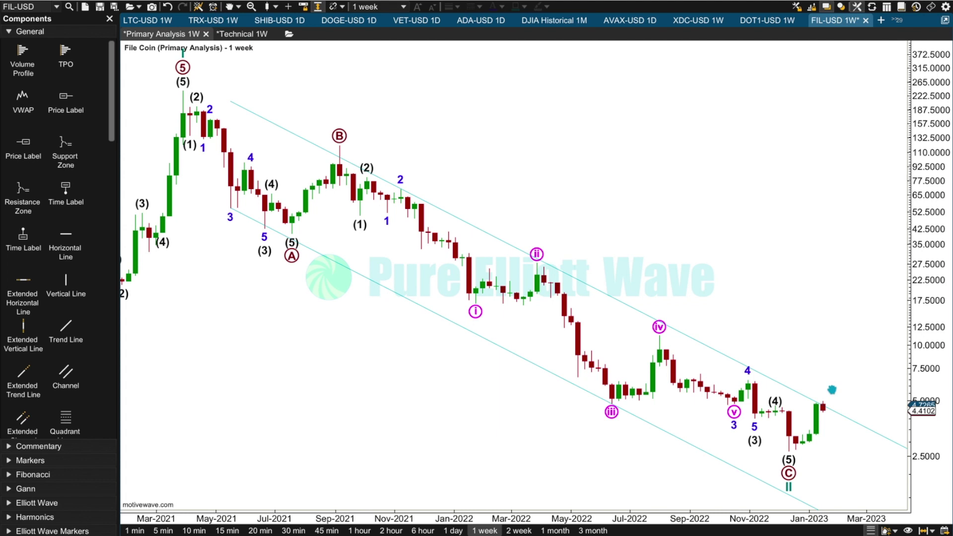
left_click_drag(911, 49, 906, 66)
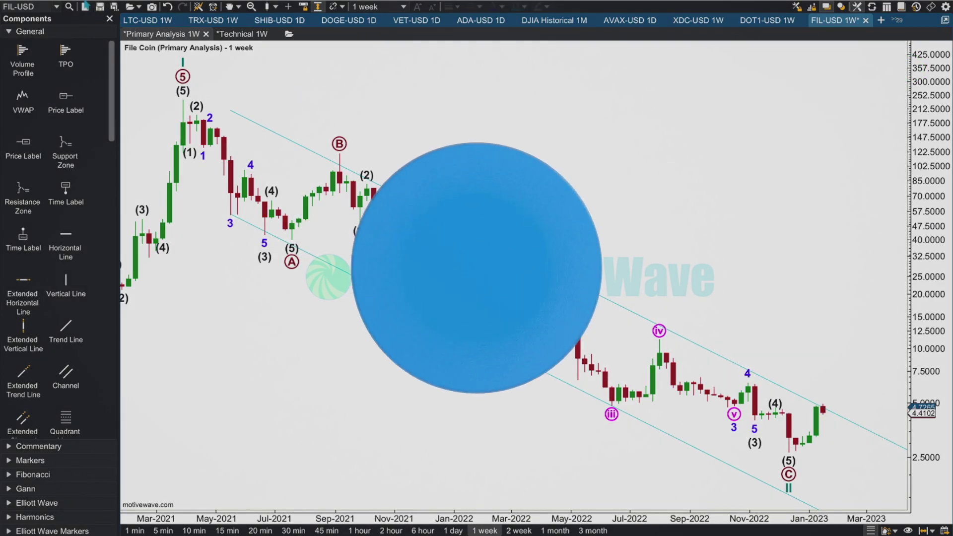
Create a 'Daily' analysis based on Primary Analysis, saving the weekly analysis first.
left_click(85, 6)
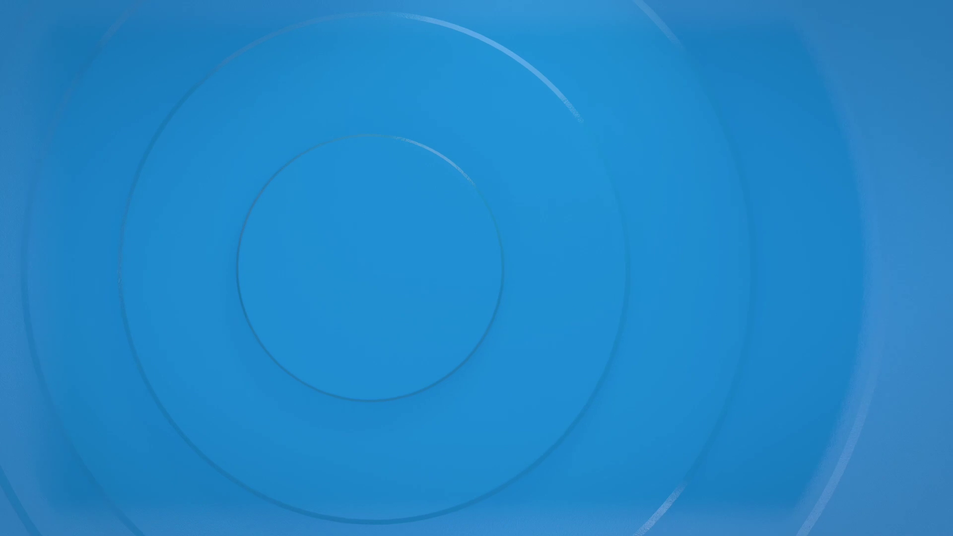
type("Da")
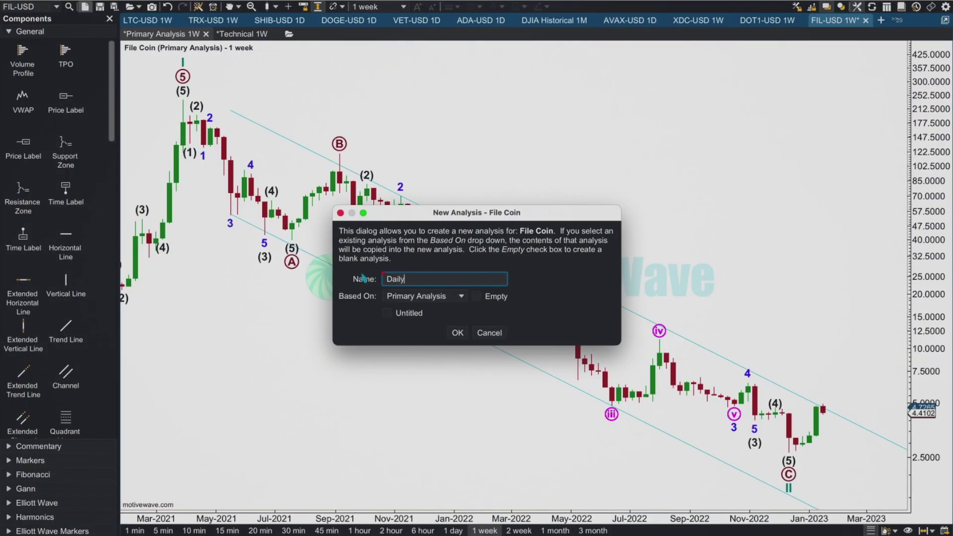
type("ily")
left_click(458, 333)
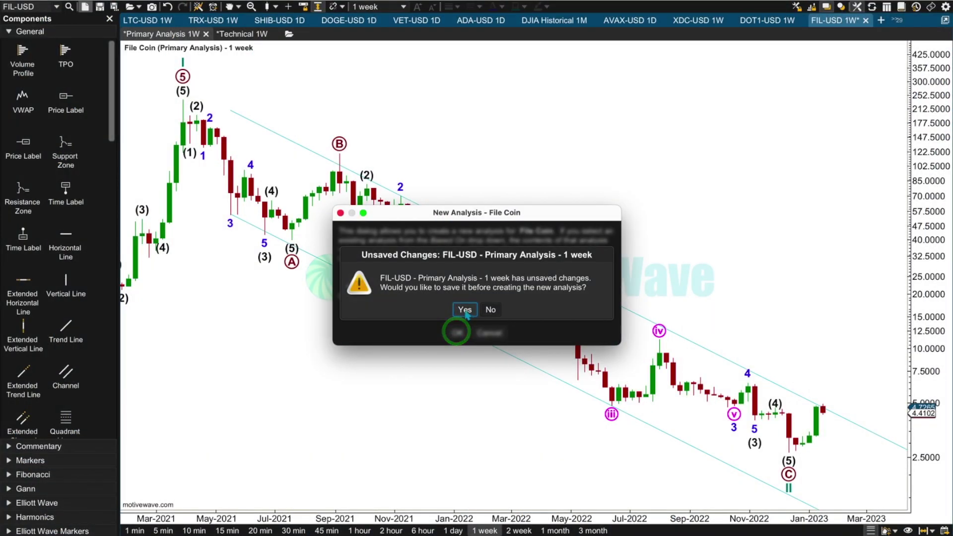
left_click(464, 311)
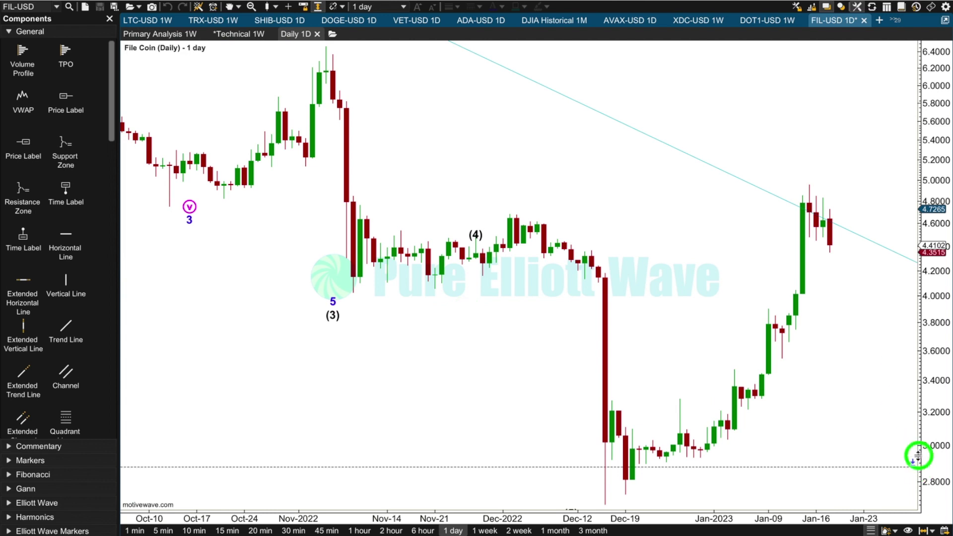
Move the (5)/C label to the December 15 low, (3) to the November 10 low and (4) to the December 1 high.
left_click_drag(919, 468, 906, 385)
left_click_drag(572, 475, 605, 438)
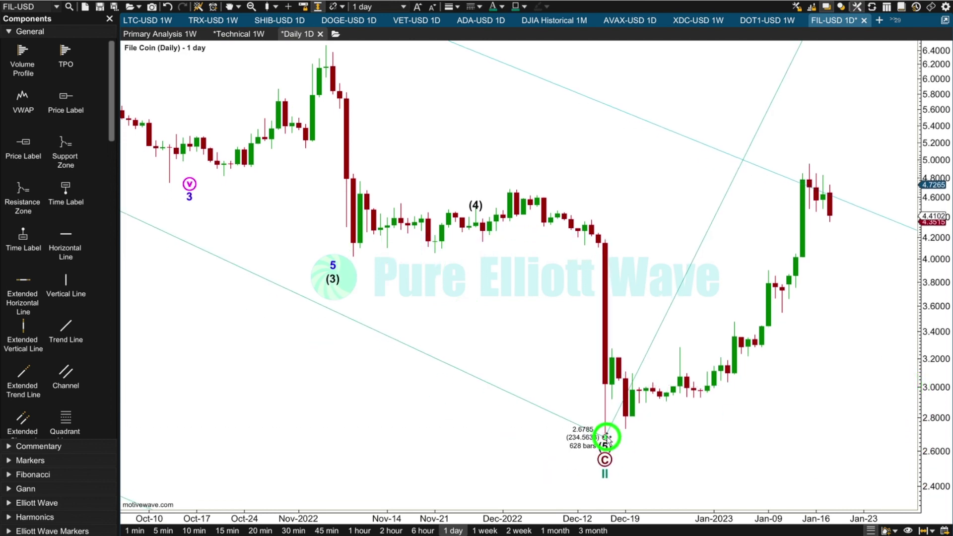
left_click(333, 280)
left_click_drag(333, 279, 352, 256)
left_click_drag(476, 205, 504, 169)
Decompose wave (1) into a five-wave impulse.
scroll(824, 135, "down", 3)
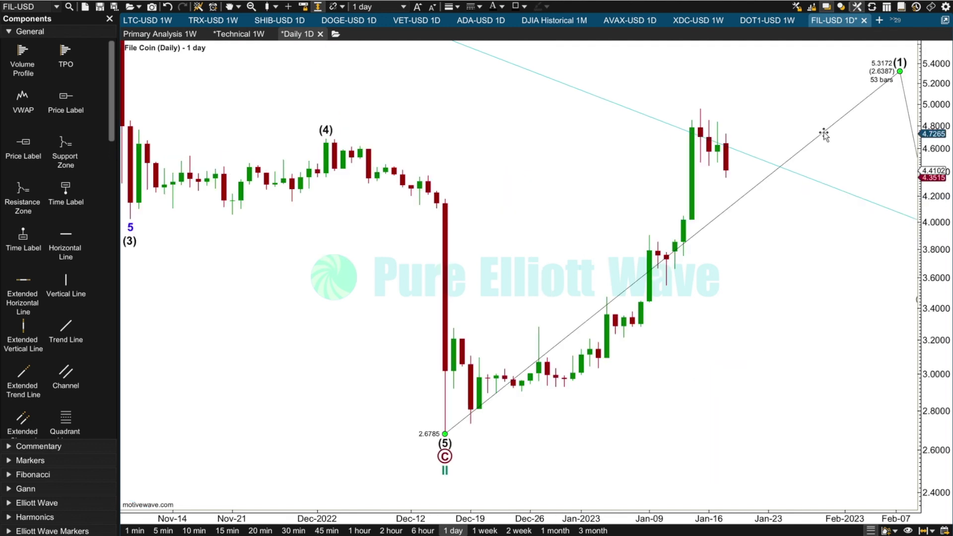
right_click(824, 134)
mouse_move(854, 204)
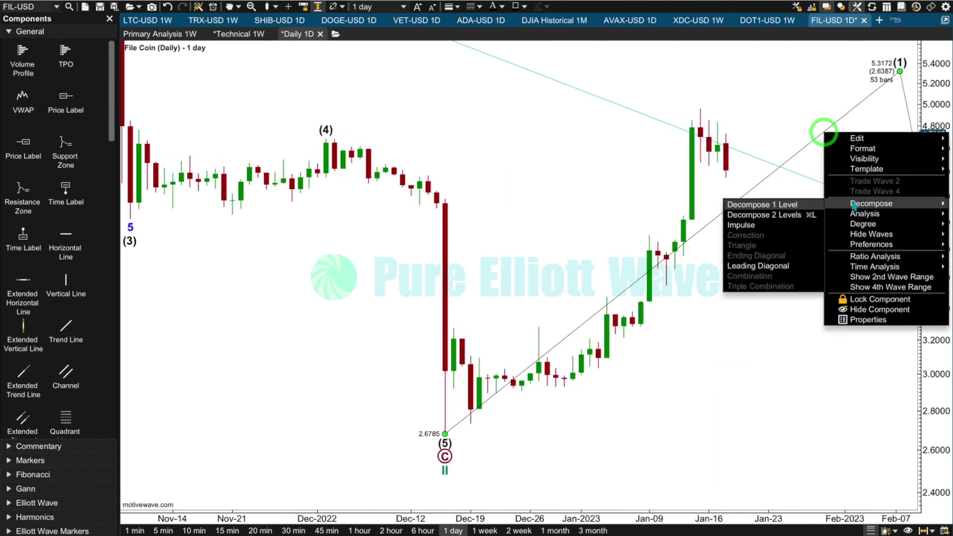
left_click(740, 225)
Place points 1 and 2 on December 19, 3 at the 4.9545 high and 4 at 4.3515 on January 16.
left_click_drag(699, 99, 453, 327)
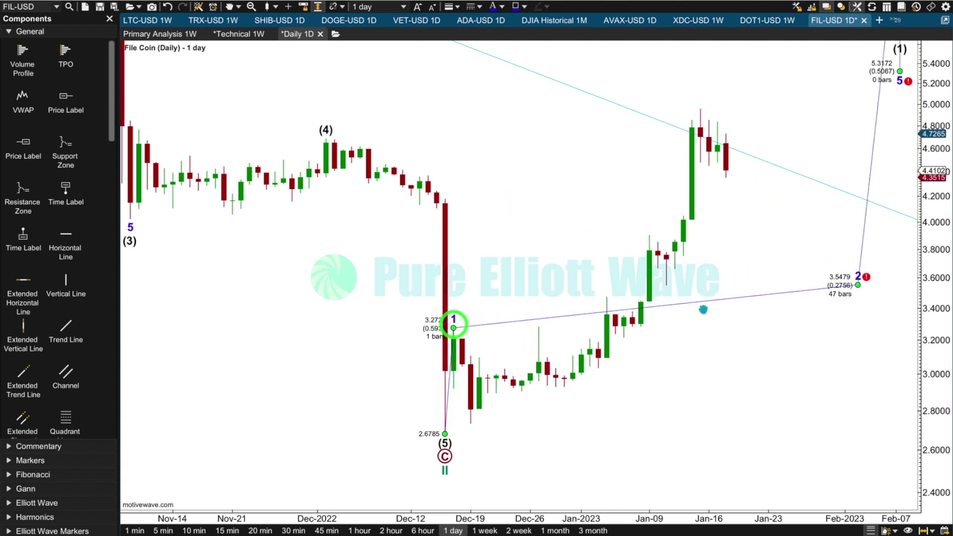
left_click_drag(858, 284, 470, 427)
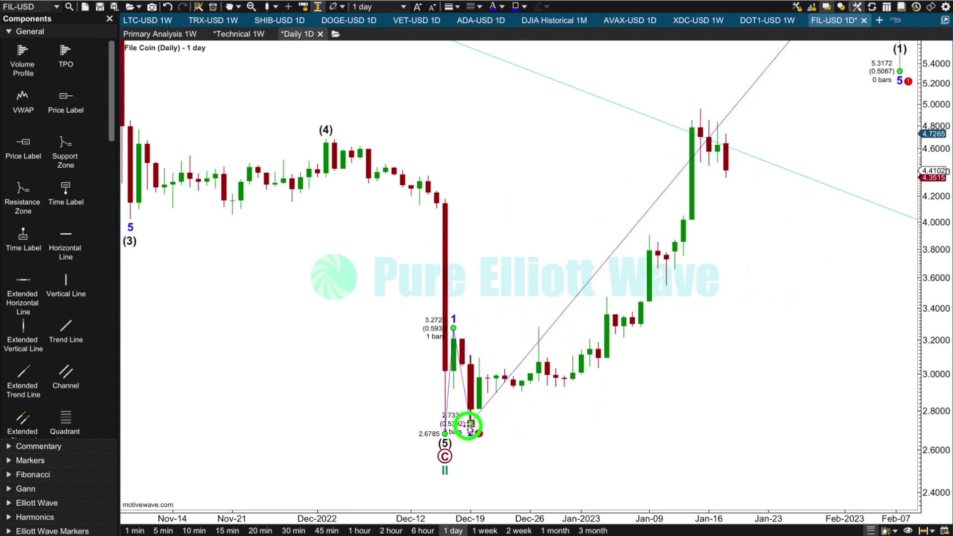
left_click_drag(921, 50, 899, 259)
left_click(889, 76)
left_click_drag(889, 76, 700, 220)
left_click_drag(905, 157, 727, 269)
left_click_drag(918, 95, 919, 28)
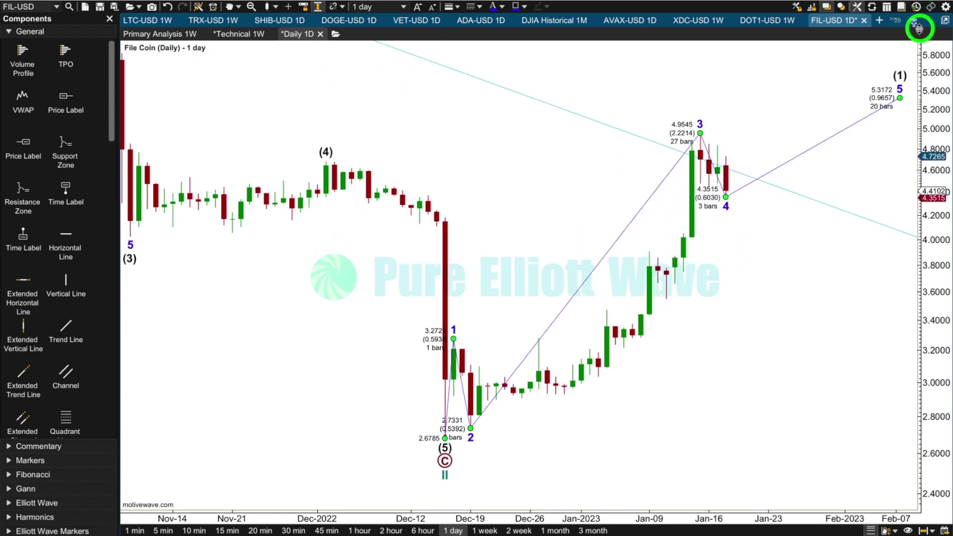
Decompose wave 3 into circled i–v, moving i and ii to the December 20 bars.
right_click(630, 224)
mouse_move(711, 296)
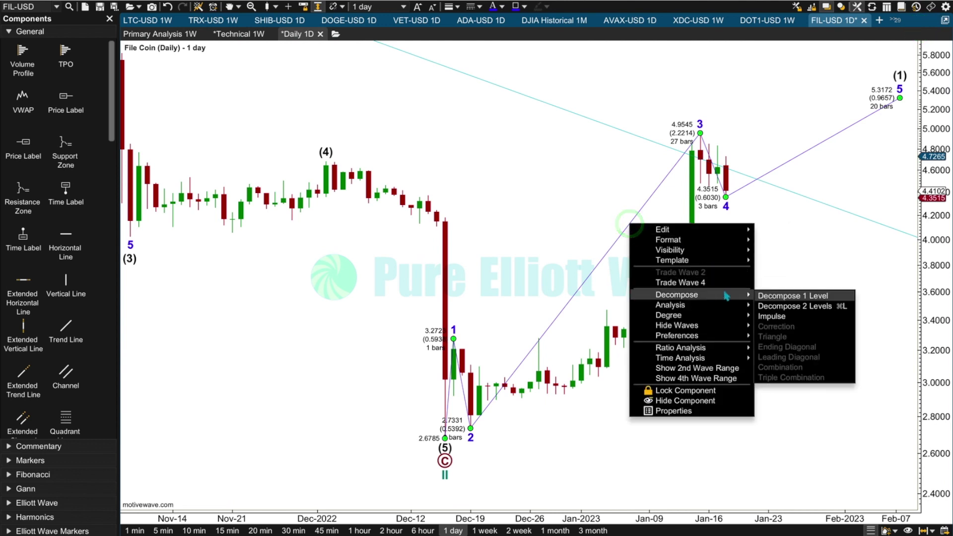
left_click(767, 315)
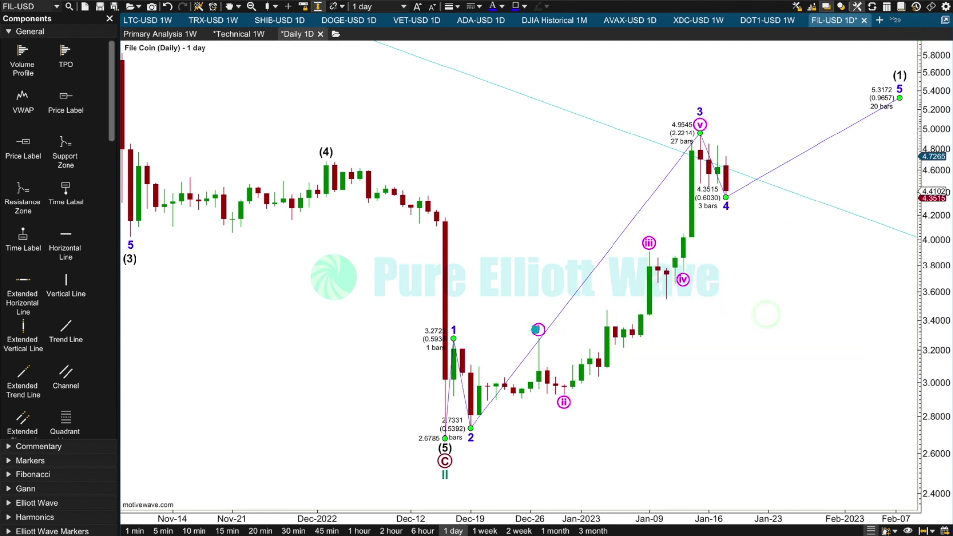
left_click_drag(536, 329, 478, 366)
left_click_drag(558, 397, 522, 401)
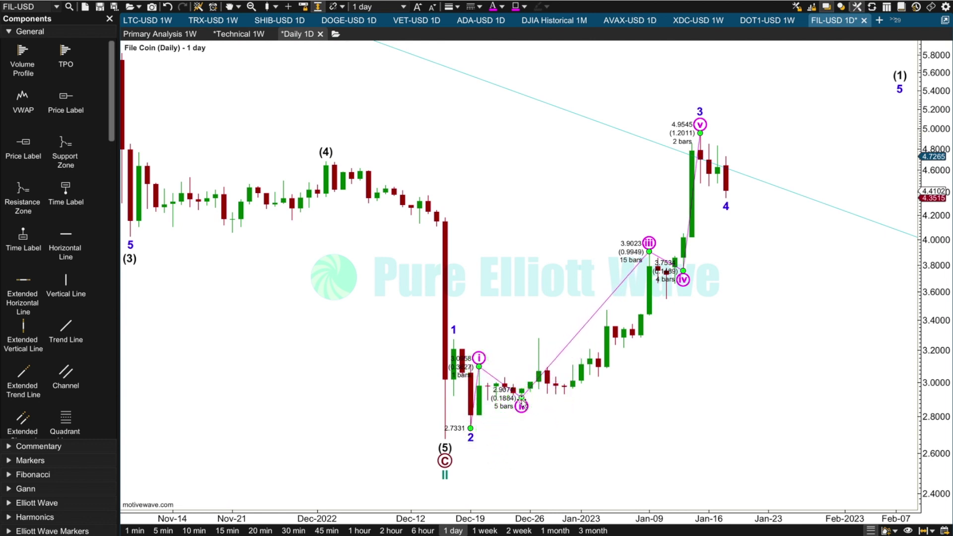
Decompose subwave iii into green (i)–(v), moving (i) to 3.2800.
right_click(616, 294)
mouse_move(705, 340)
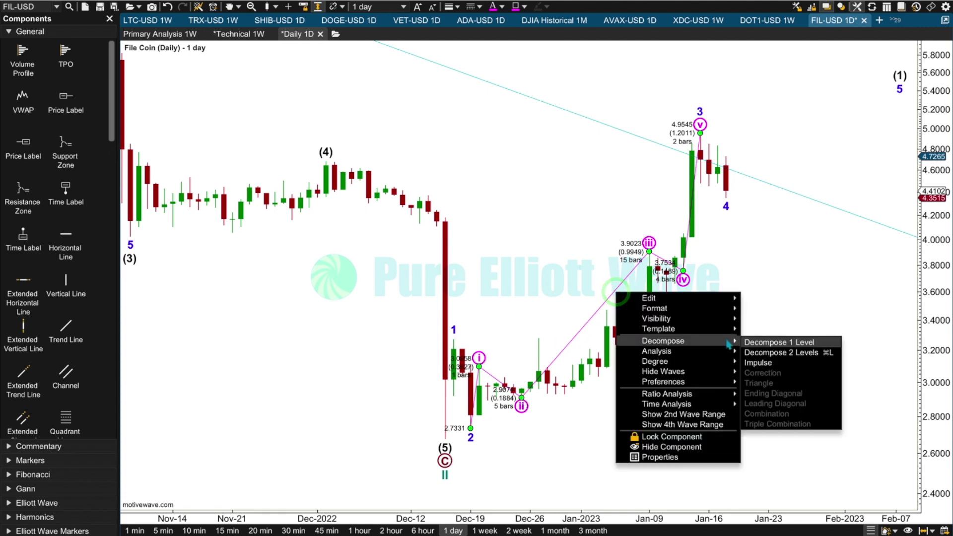
left_click(766, 363)
left_click(533, 332)
left_click_drag(533, 331, 567, 400)
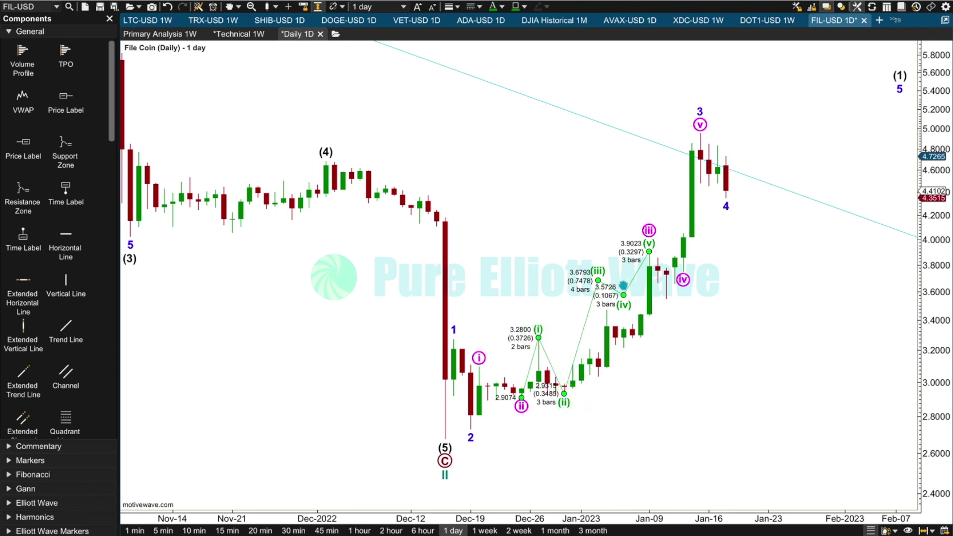
Project wave 3 to 5.1568 and place iii, iv, green (iii) near 3.93 and (iv) on January lows.
left_click_drag(696, 120, 800, 113)
left_click(679, 109)
left_click_drag(654, 204, 700, 133)
left_click_drag(683, 271, 726, 213)
left_click_drag(596, 272, 644, 247)
double_click(647, 249)
left_click(527, 415)
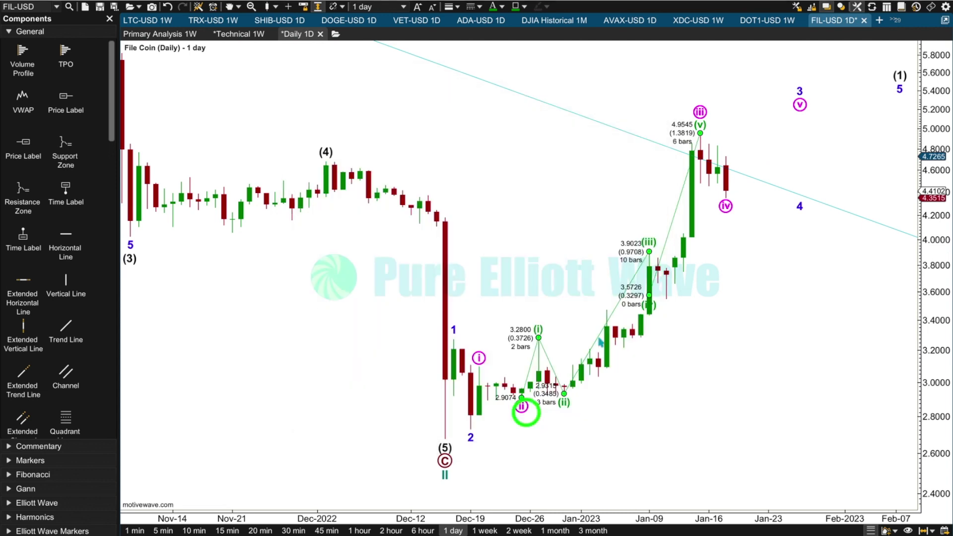
left_click_drag(651, 302, 666, 299)
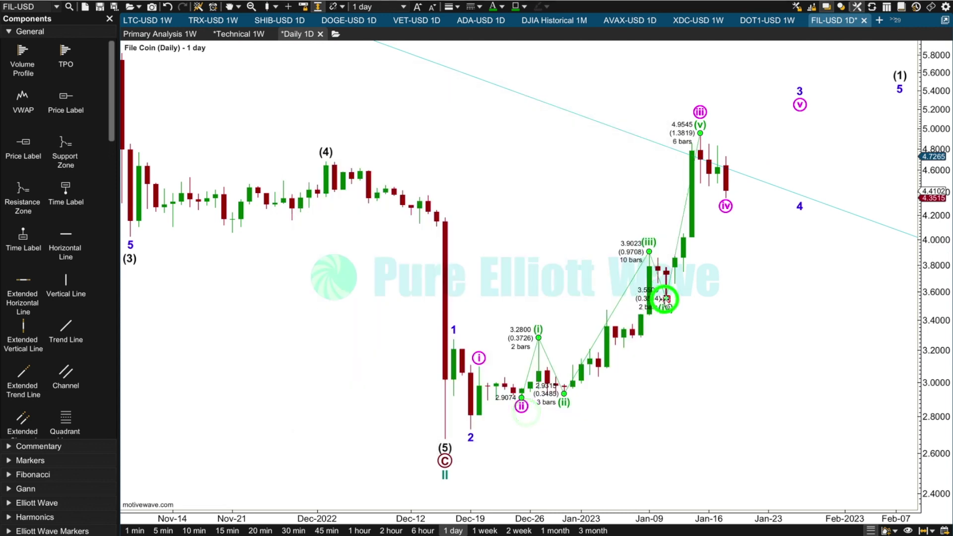
Subdivide green (iii) into red i–v and project wave 4 up to about 4.7232.
right_click(605, 330)
mouse_move(660, 374)
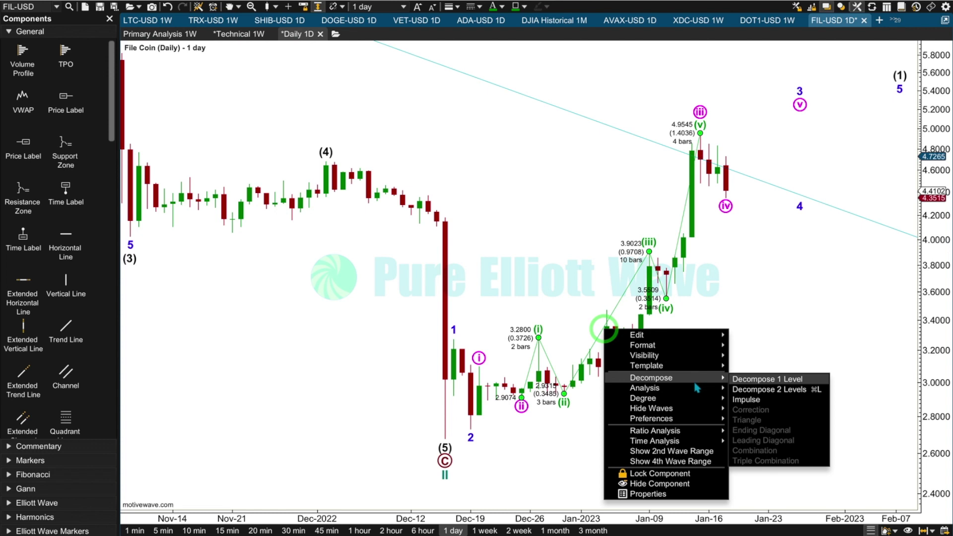
left_click(748, 402)
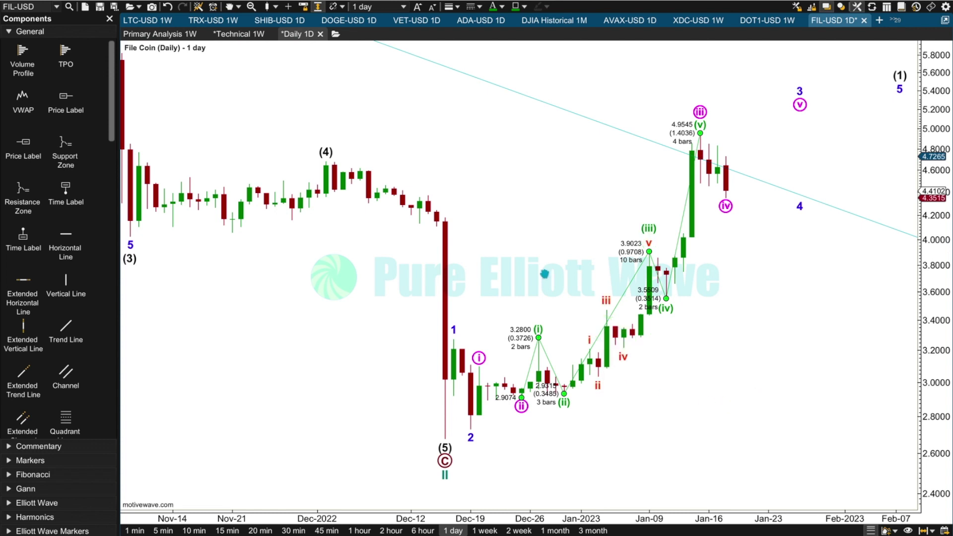
left_click(462, 341)
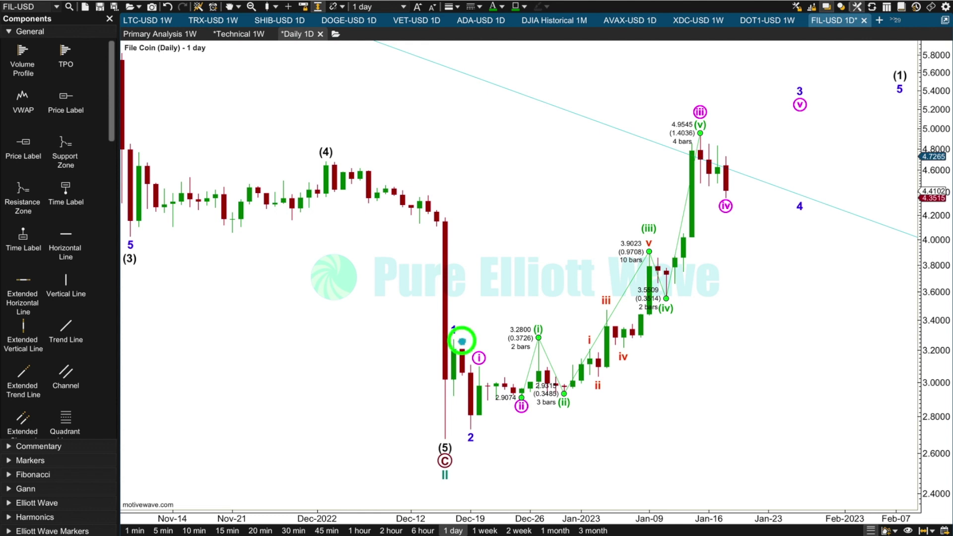
left_click(489, 348)
left_click(546, 334)
left_click(595, 335)
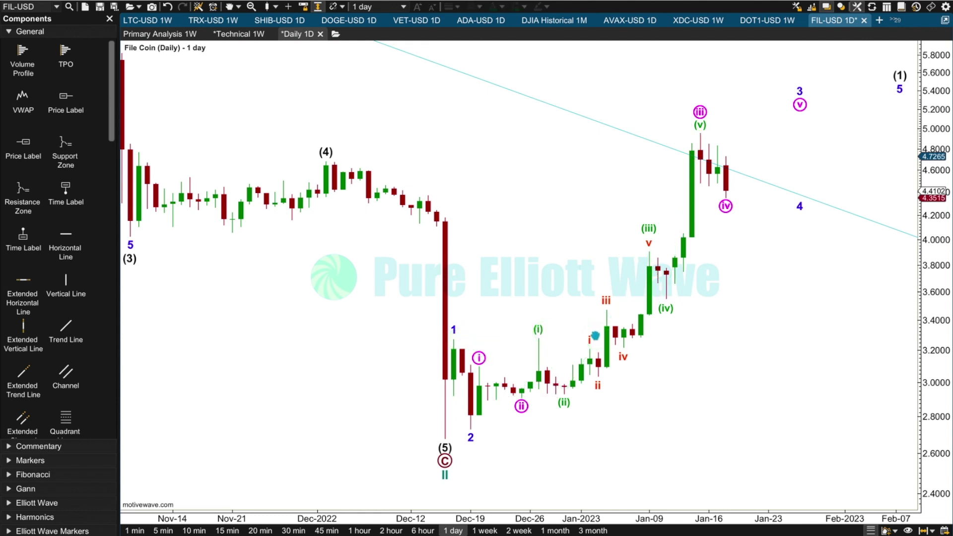
left_click(599, 312)
left_click(639, 348)
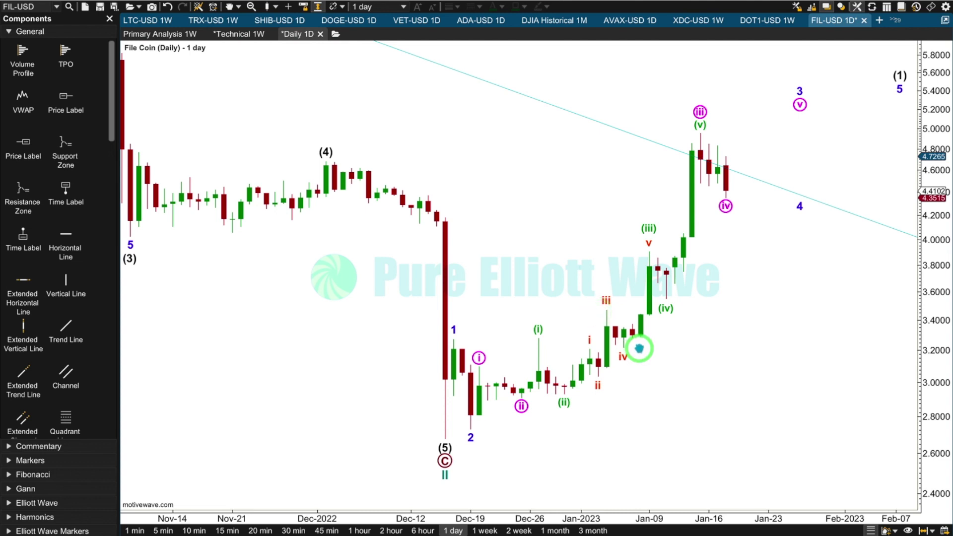
left_click(630, 251)
left_click(683, 298)
left_click(738, 197)
left_click_drag(802, 208, 852, 159)
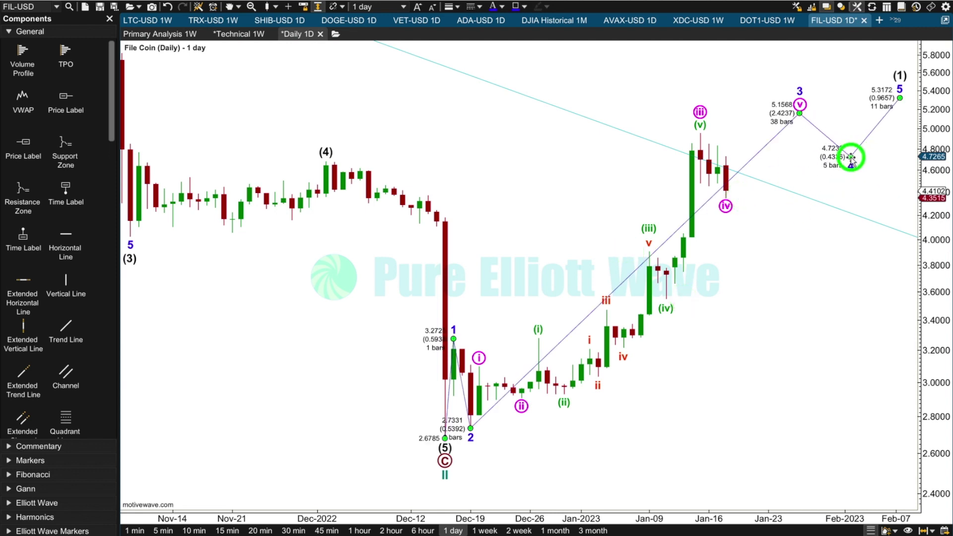
Inspect the wave point labels, wave (1) values and the 2.6785 invalidation line on the daily count.
left_click(800, 105)
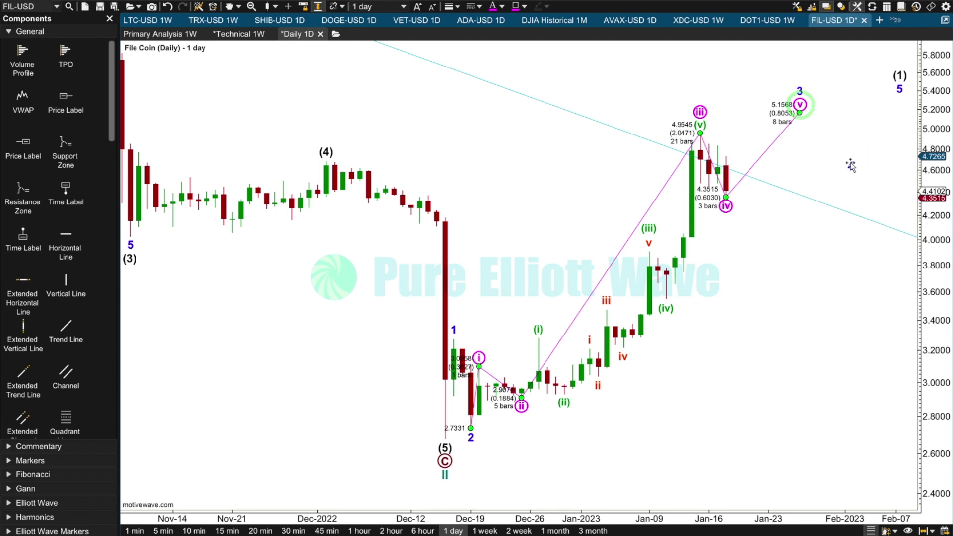
left_click(852, 166)
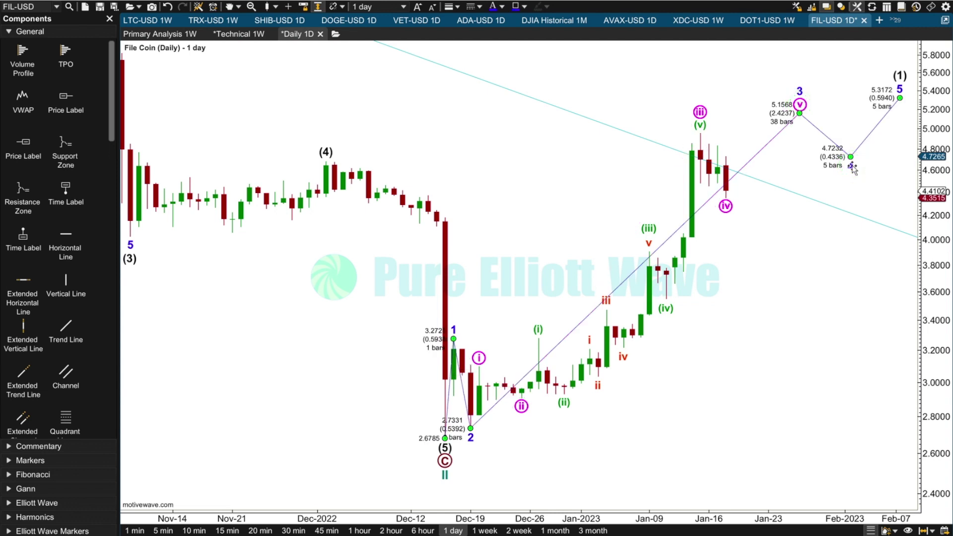
left_click(898, 76)
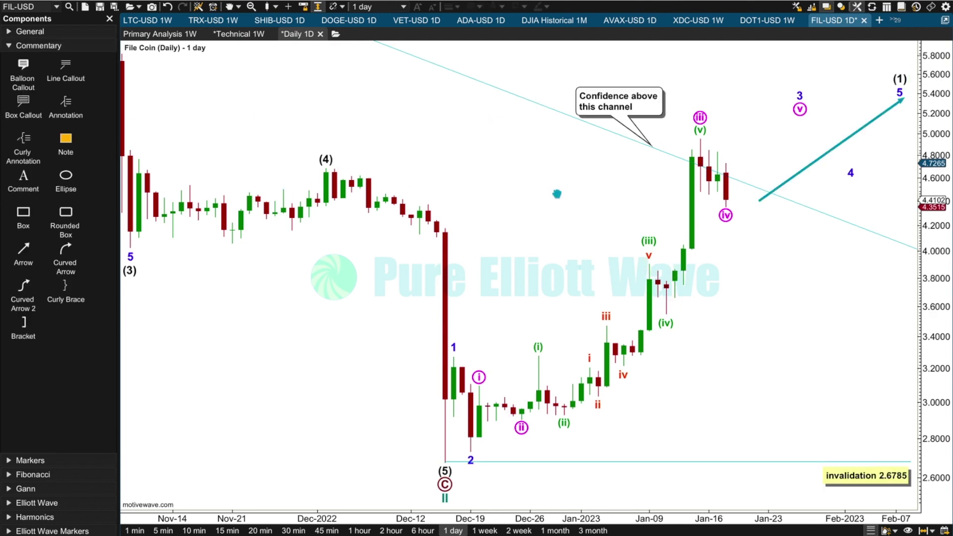
left_click(445, 462)
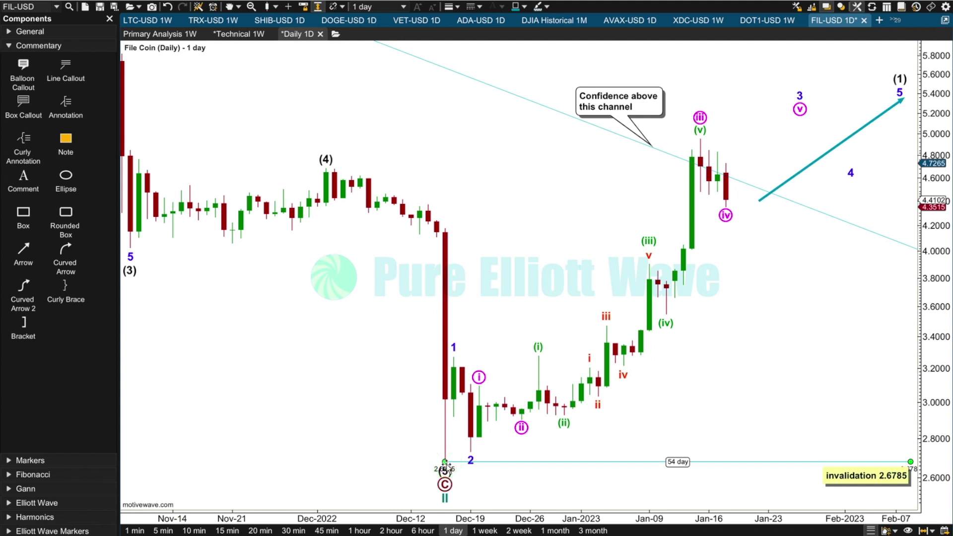
left_click(899, 76)
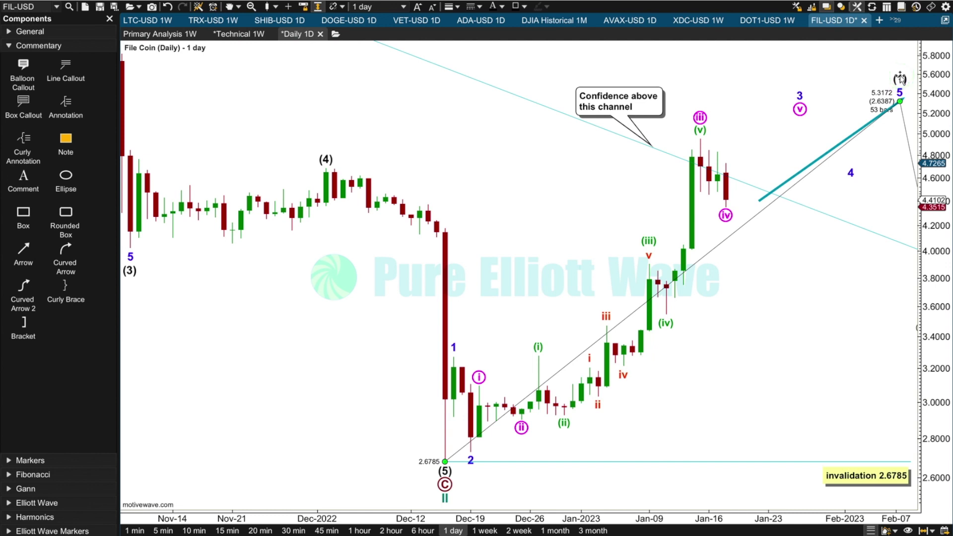
left_click(900, 77)
left_click(887, 345)
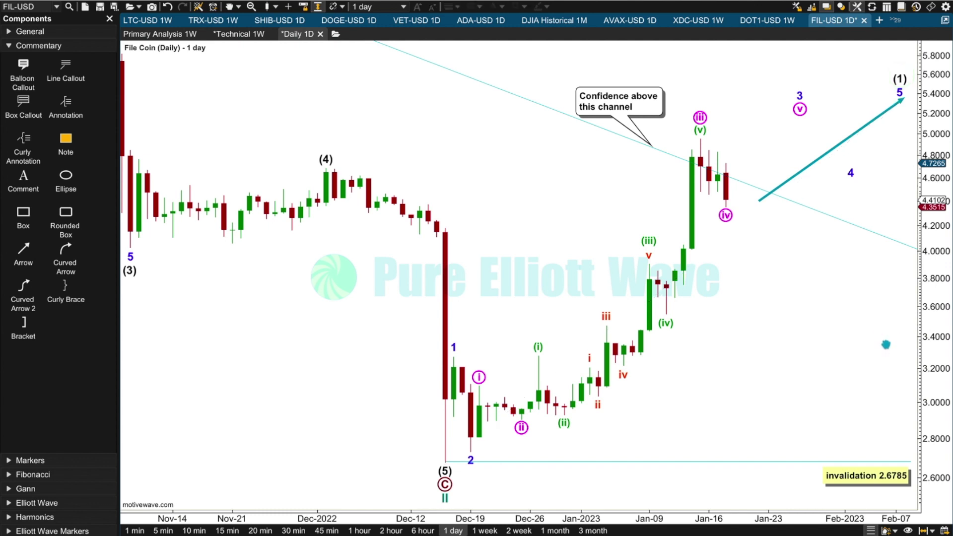
left_click_drag(901, 85, 920, 29)
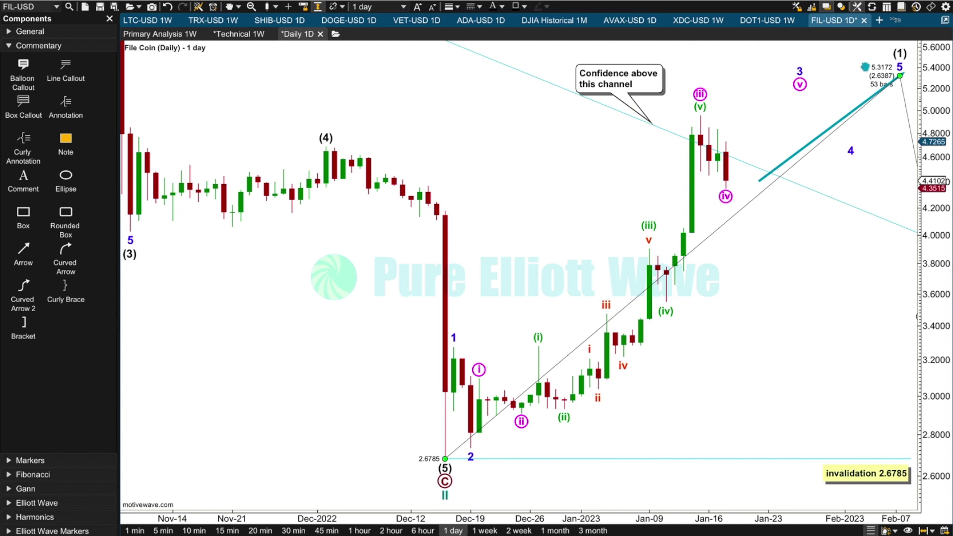
left_click(901, 55)
left_click(867, 338)
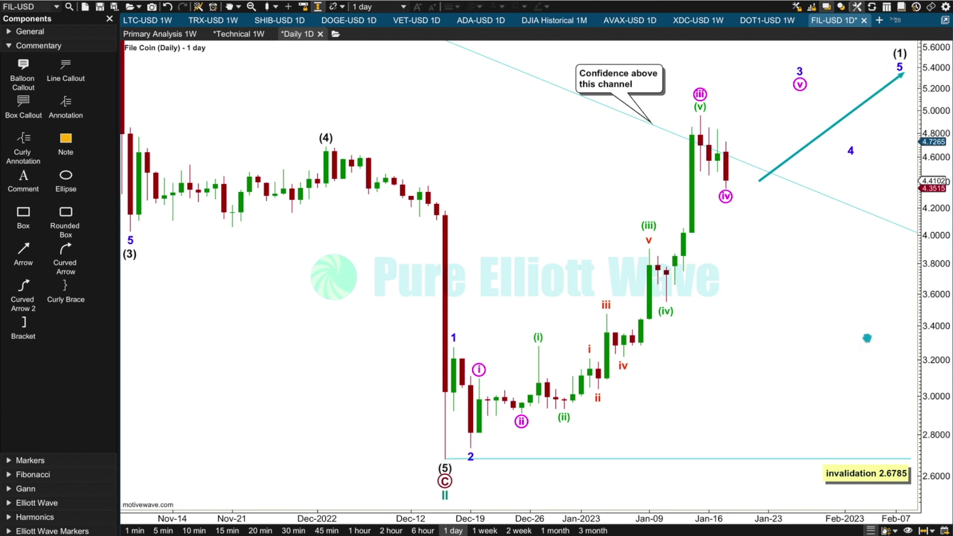
left_click(445, 460)
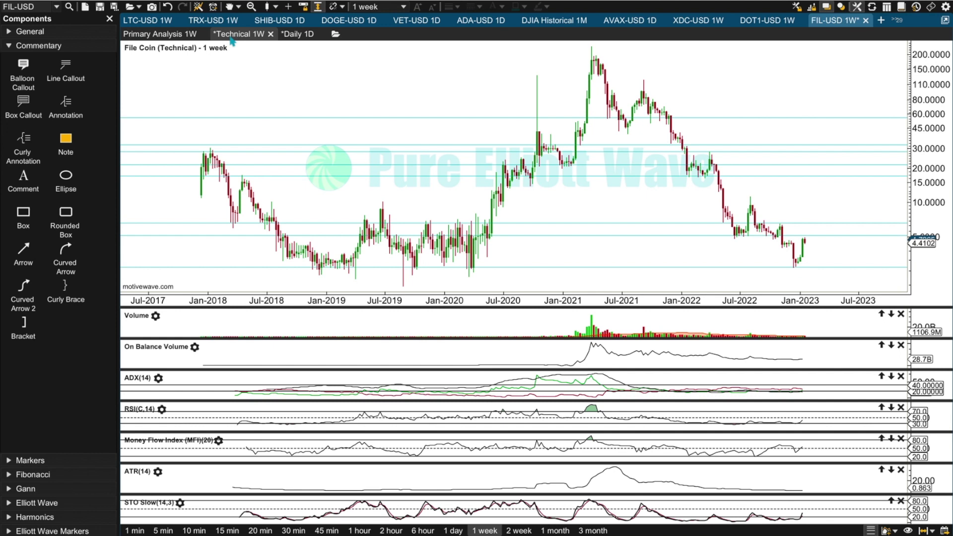
Zoom the weekly chart to January 2022 through March 2023 around the Jan-2023 low.
left_click(795, 270)
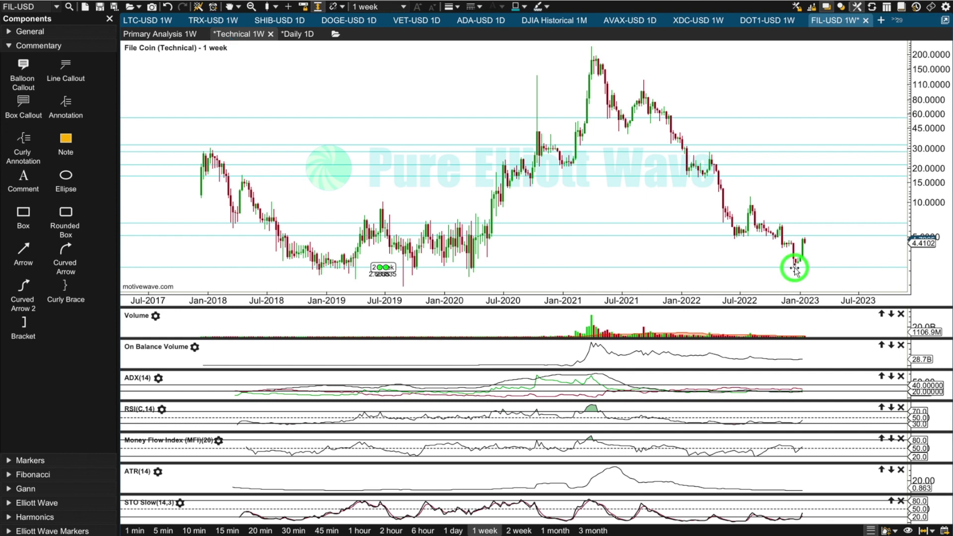
left_click(472, 268)
left_click(318, 268)
left_click(338, 269)
left_click(354, 269)
left_click(415, 268)
left_click(469, 268)
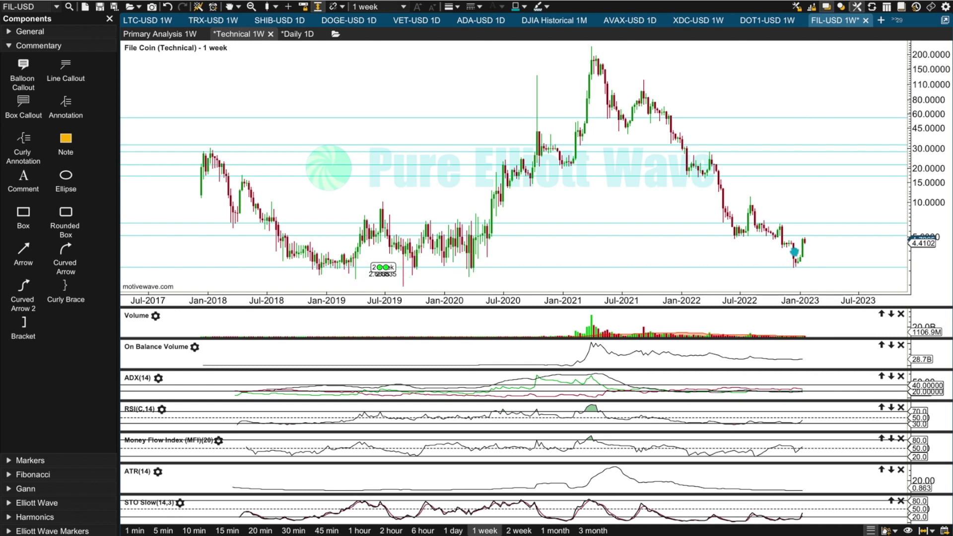
left_click(795, 268)
left_click_drag(770, 296, 744, 297)
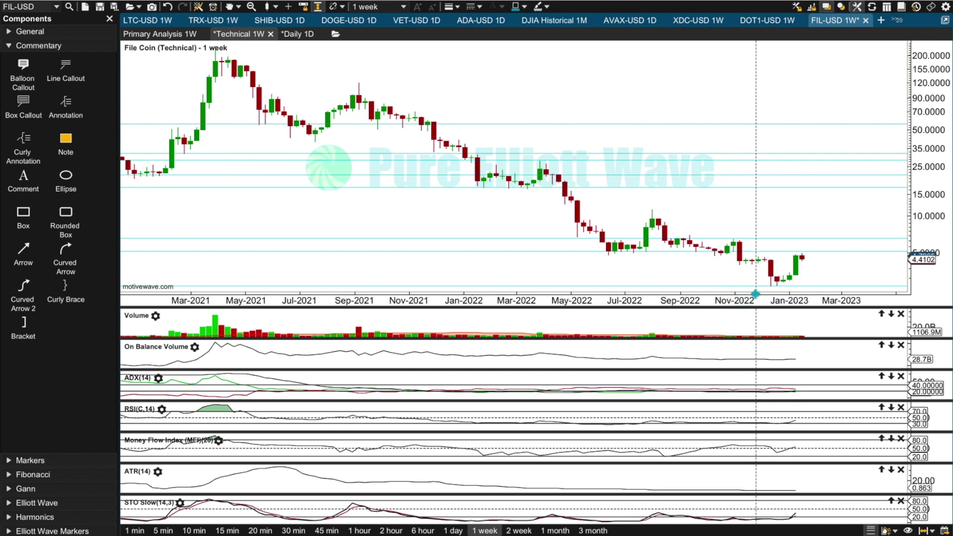
Enlarge the Volume pane so its bars scale up to about 8.0B.
left_click(791, 277)
left_click(773, 280)
left_click(789, 278)
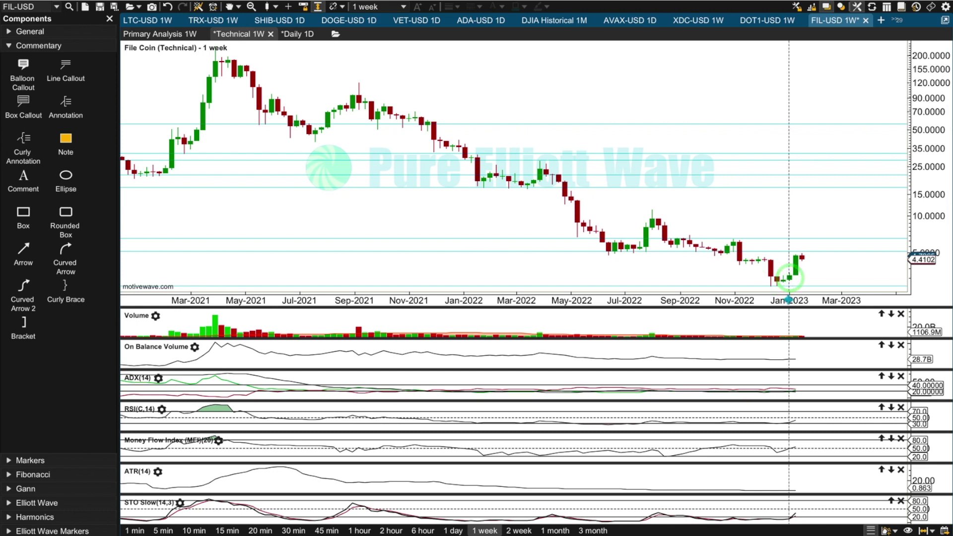
scroll(789, 278, "up", 3)
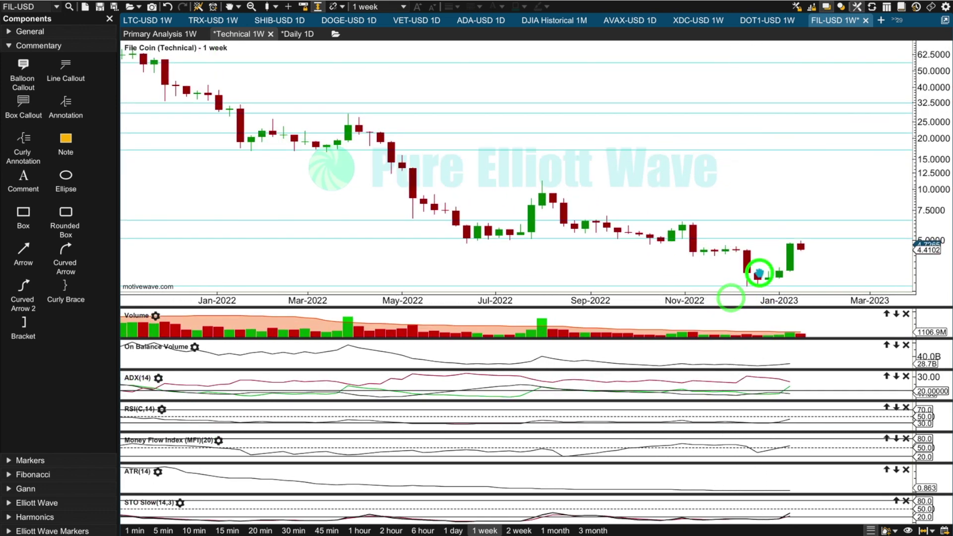
left_click(782, 275)
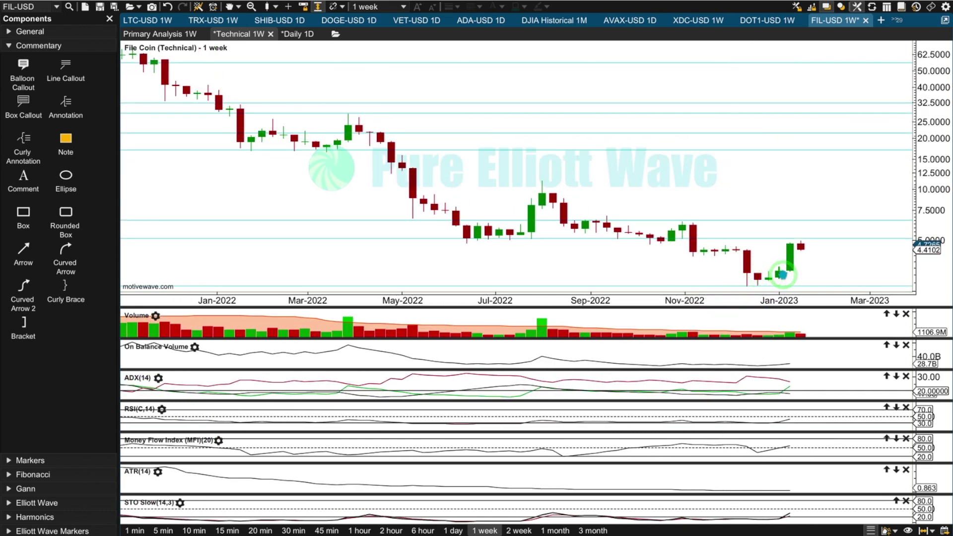
left_click_drag(778, 308, 779, 215)
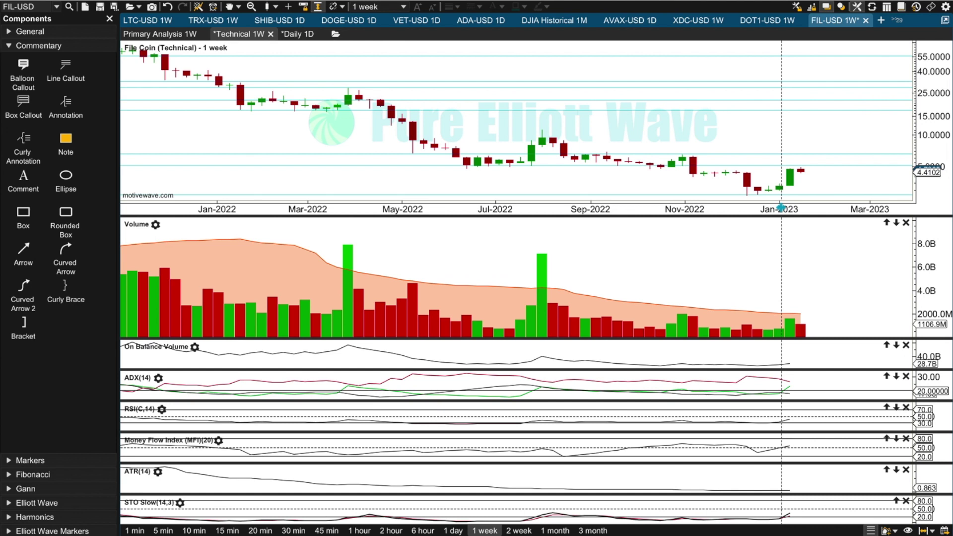
Measure a 17-week span between two candles, then enlarge the On Balance Volume pane to about 26.0B–58.0B.
left_click(781, 187)
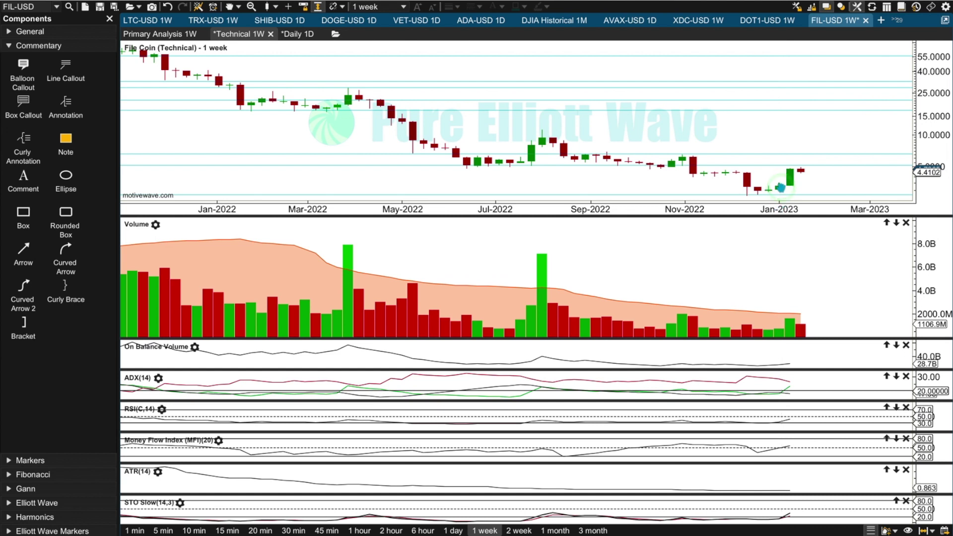
left_click(769, 191)
left_click(757, 196)
left_click(751, 196)
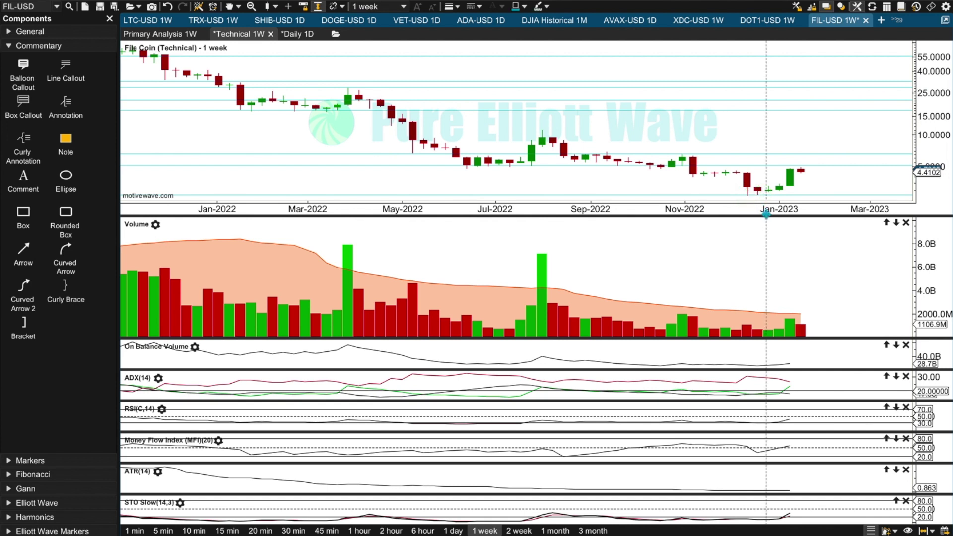
left_click(792, 173)
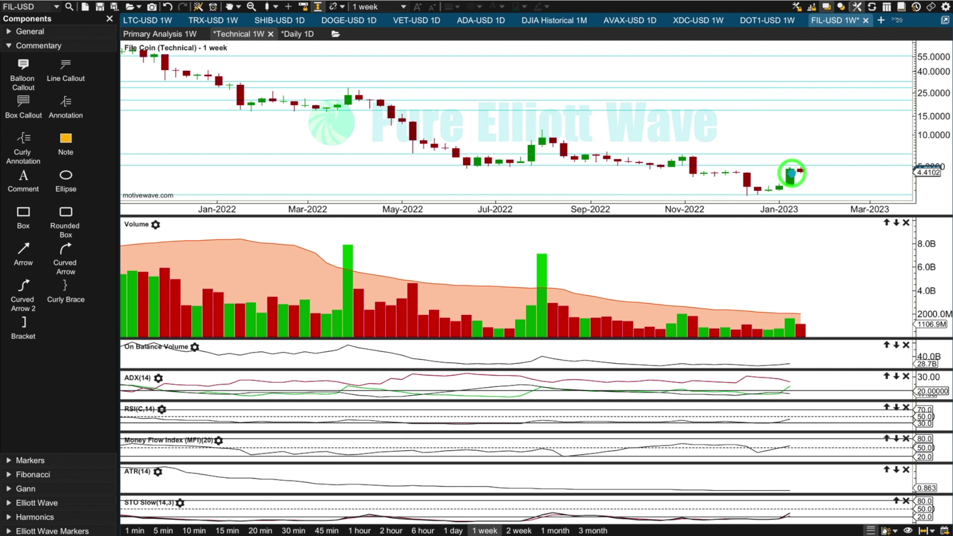
left_click(788, 325)
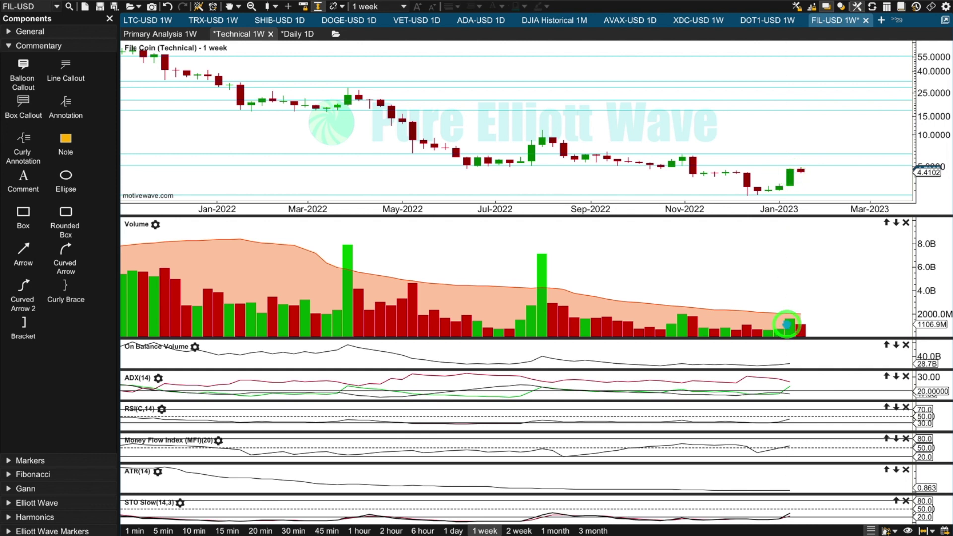
left_click(493, 162)
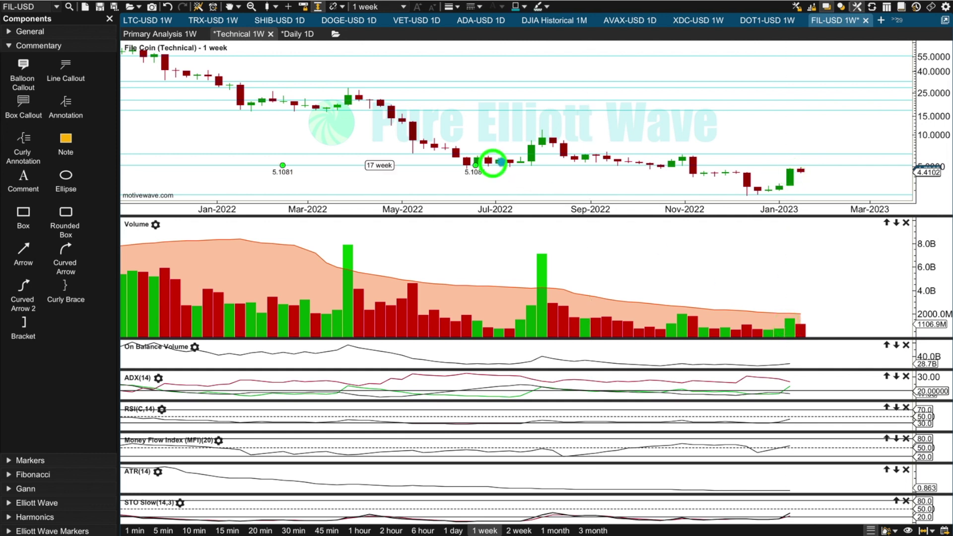
left_click(529, 151)
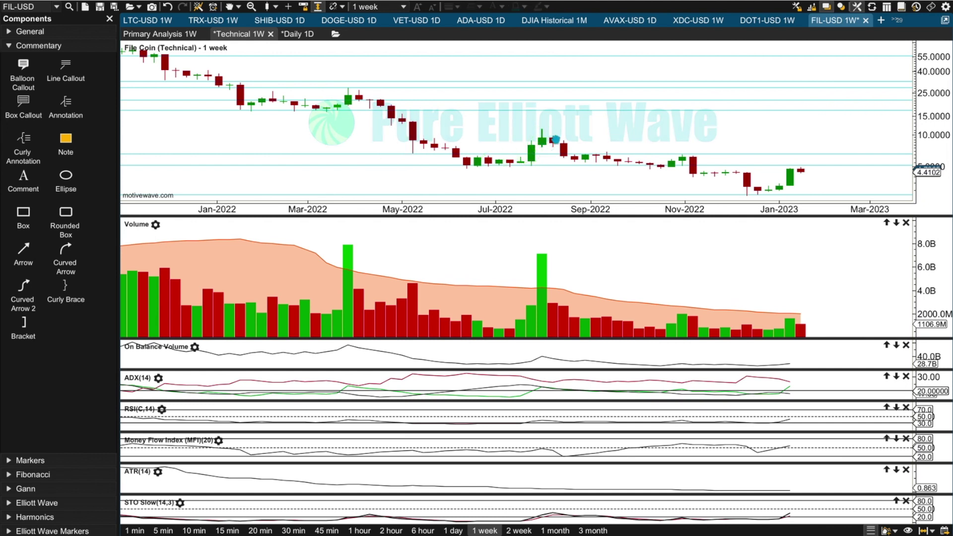
left_click(756, 199)
left_click_drag(763, 217, 762, 144)
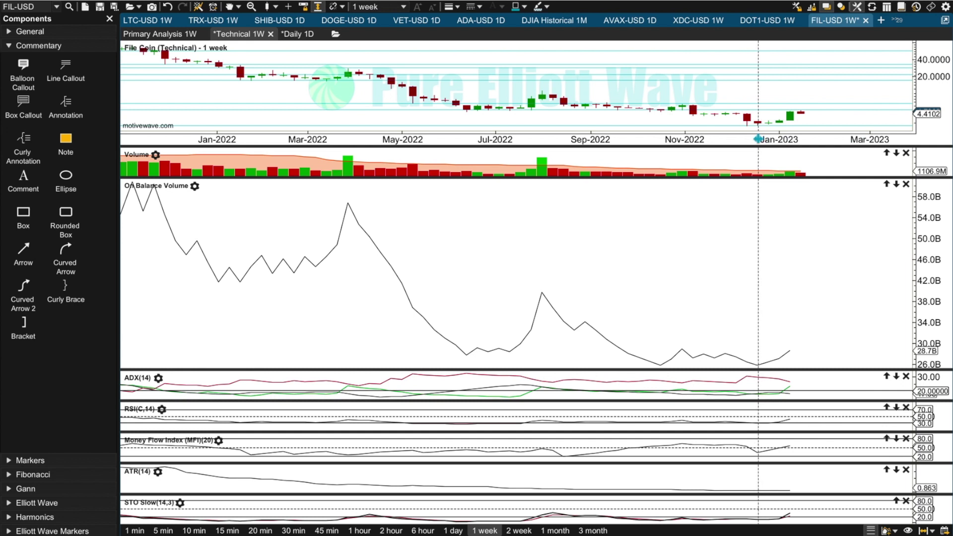
Draw a falling trend line across the late-2022 On Balance Volume highs and check its values.
left_click(776, 357)
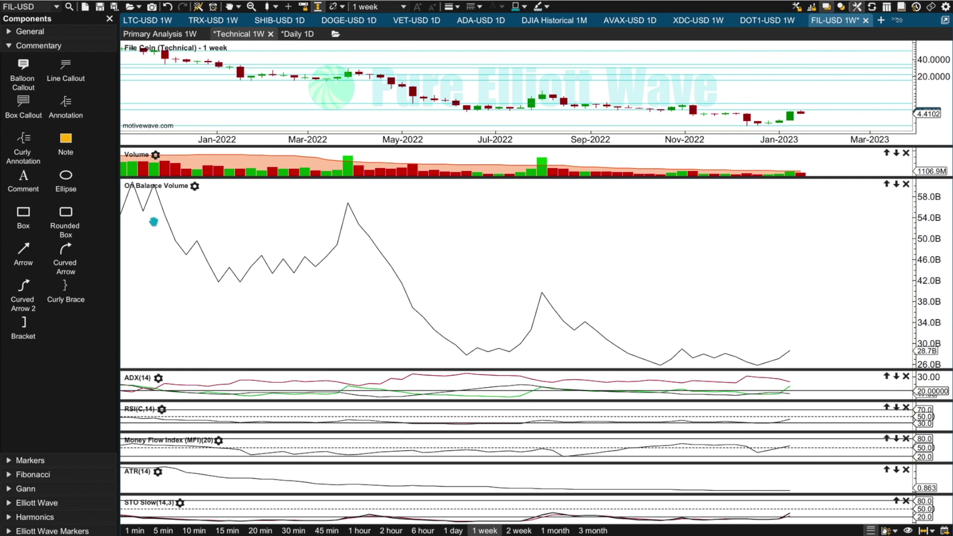
left_click(783, 358)
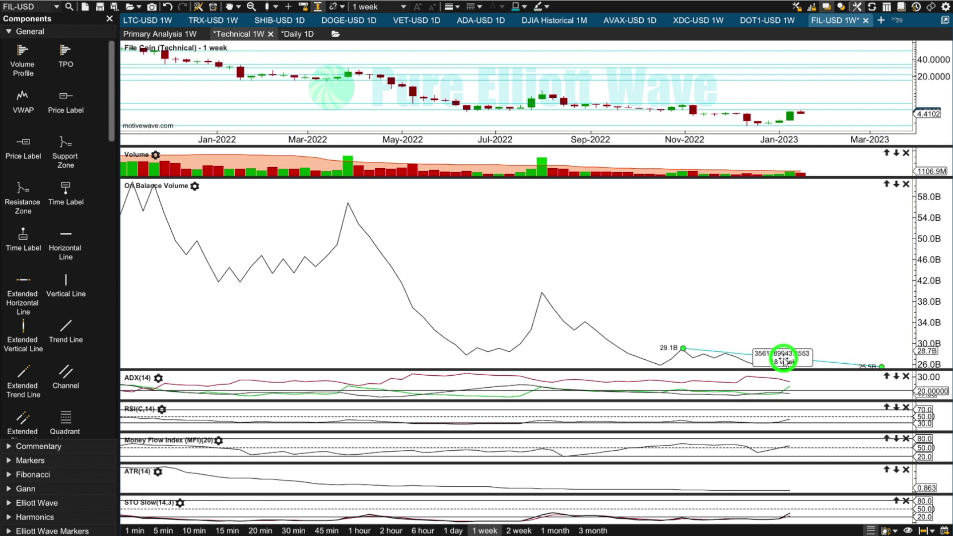
left_click(790, 318)
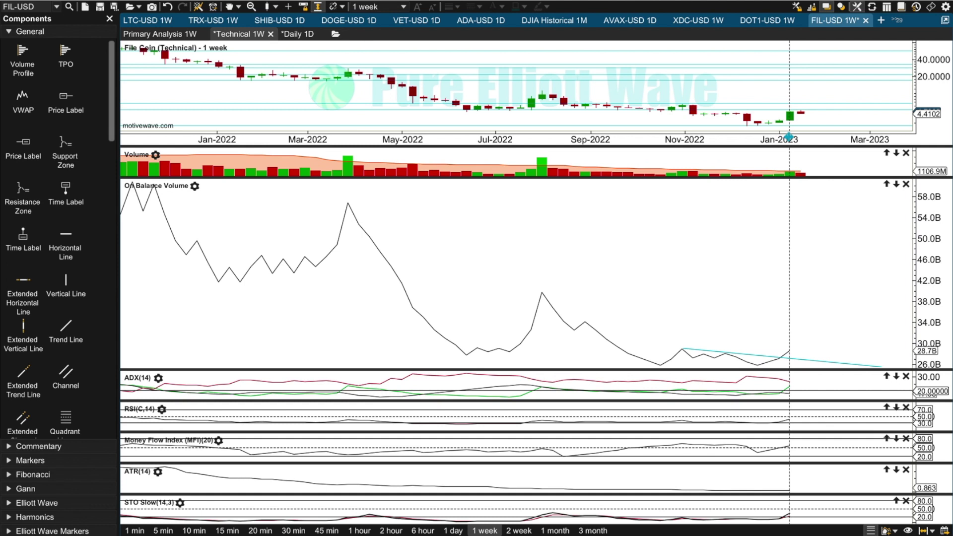
Measure 17 weeks between price bars (5.1081), then enlarge the ADX(14) pane to about 17–31.
left_click(261, 254)
left_click(305, 256)
left_click(332, 257)
left_click(341, 231)
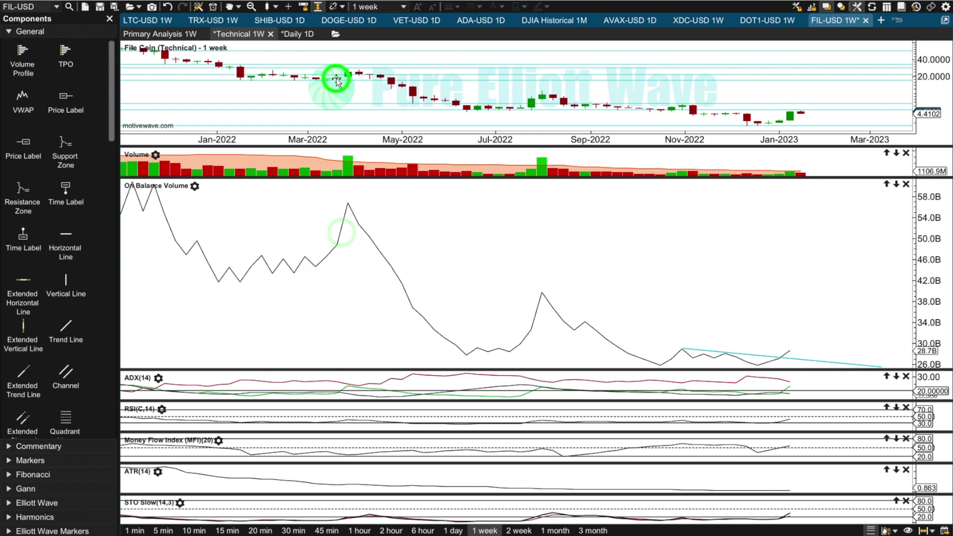
left_click(337, 81)
left_click(352, 73)
left_click(492, 114)
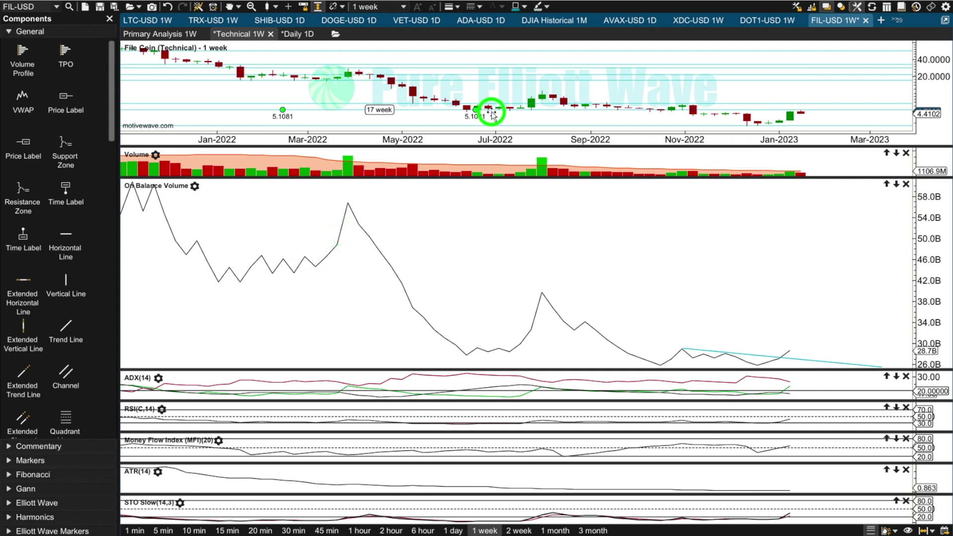
left_click(790, 347)
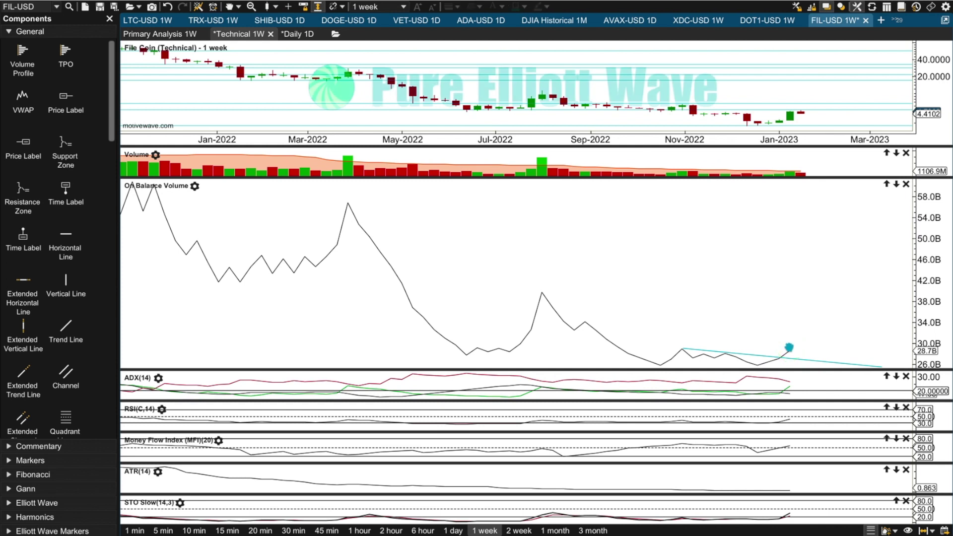
left_click(793, 131)
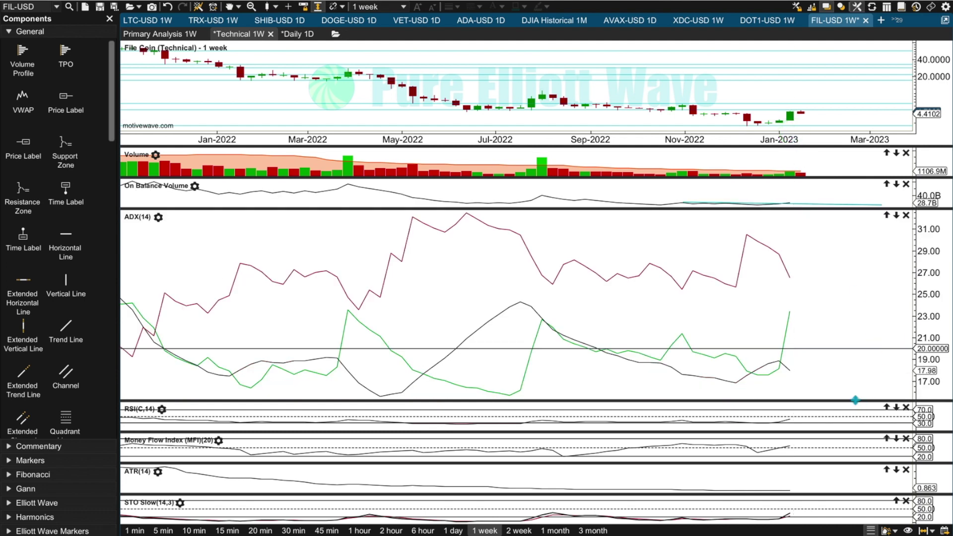
Enlarge the RSI pane and zoom the time axis to Mar 2021 through Mar 2023.
left_click_drag(855, 400, 857, 152)
left_click(468, 400)
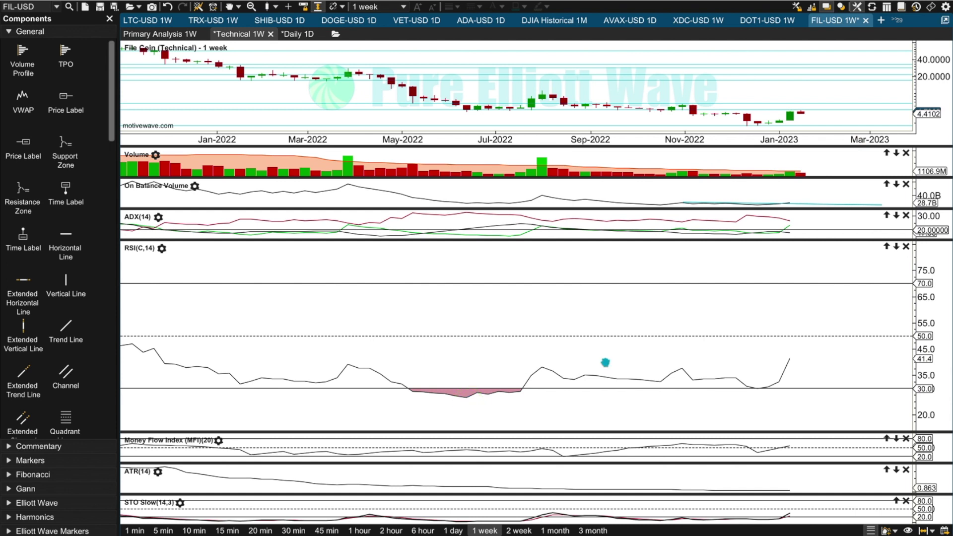
left_click(760, 387)
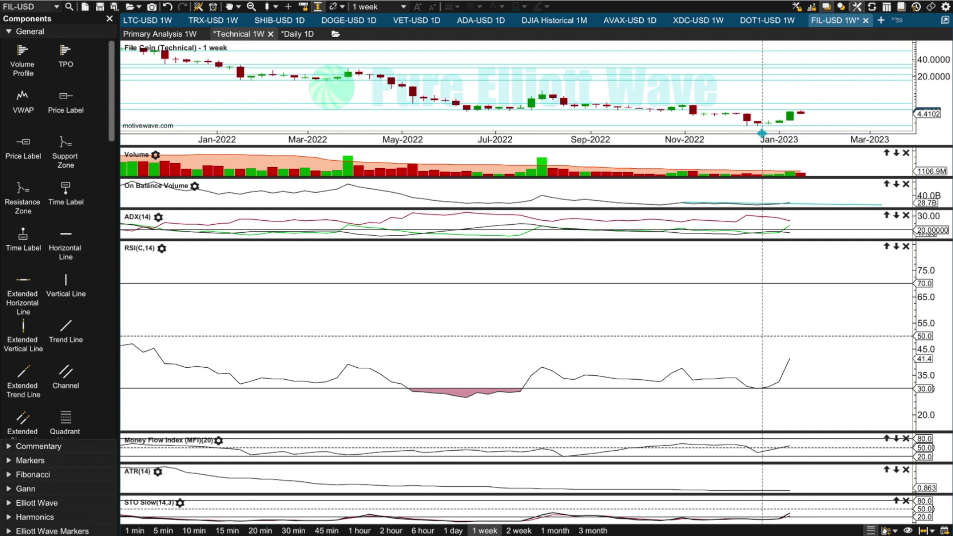
left_click_drag(614, 138, 661, 144)
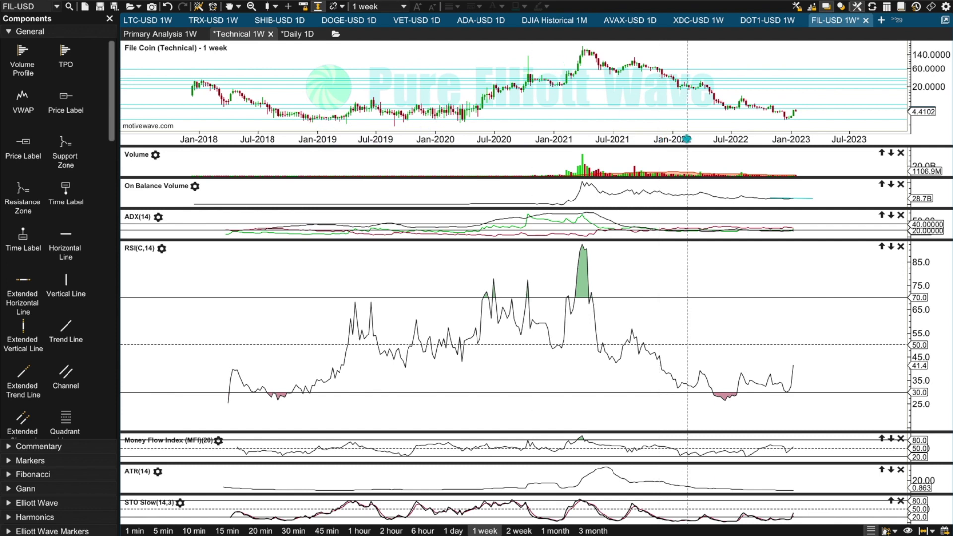
left_click_drag(686, 139, 659, 141)
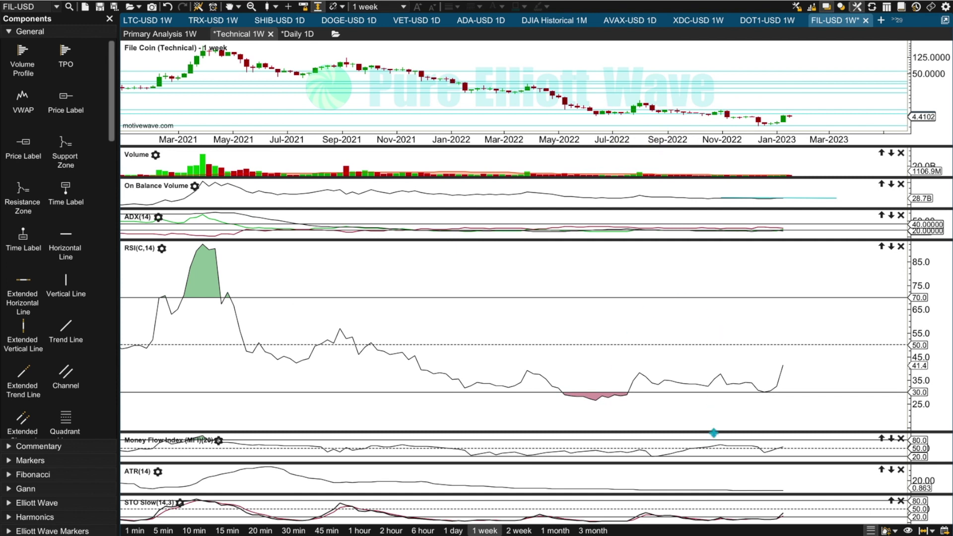
Enlarge the Money Flow Index, ATR and Stochastic panes in turn, then switch to 1-day bars.
left_click_drag(713, 433, 735, 271)
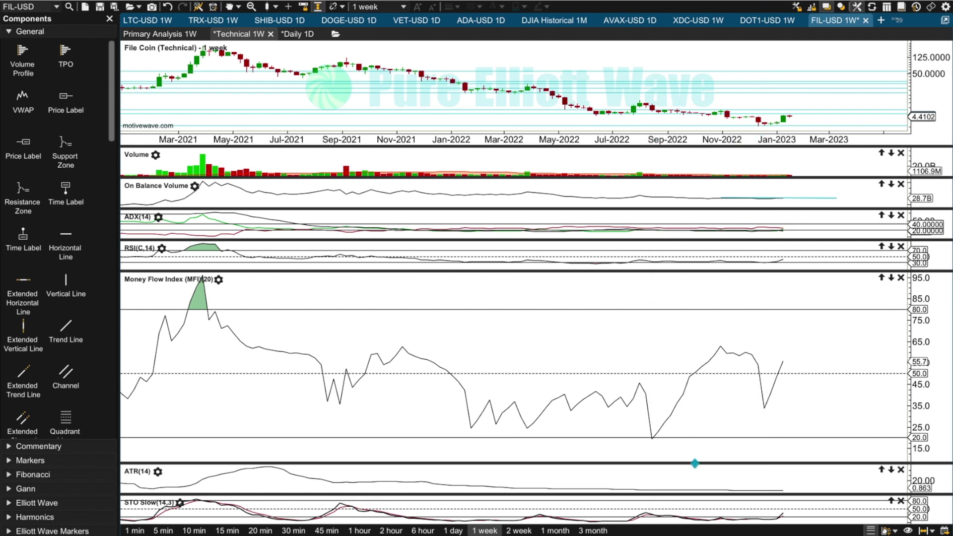
left_click_drag(695, 464, 700, 269)
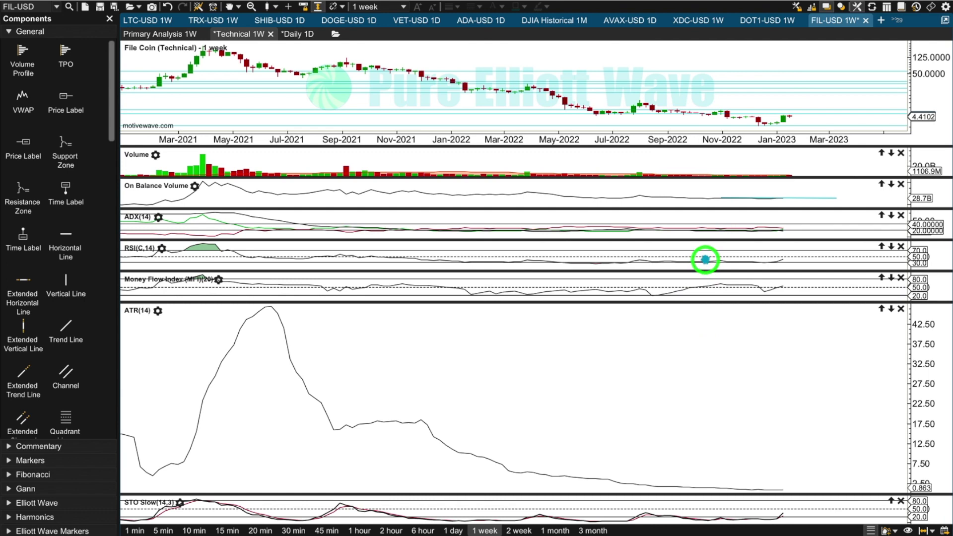
left_click_drag(499, 442, 753, 478)
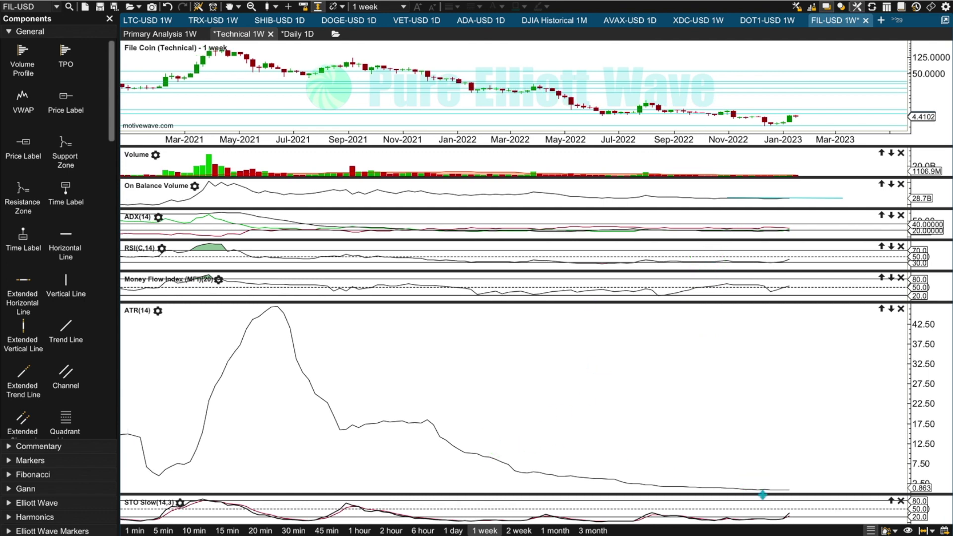
left_click_drag(763, 495, 773, 226)
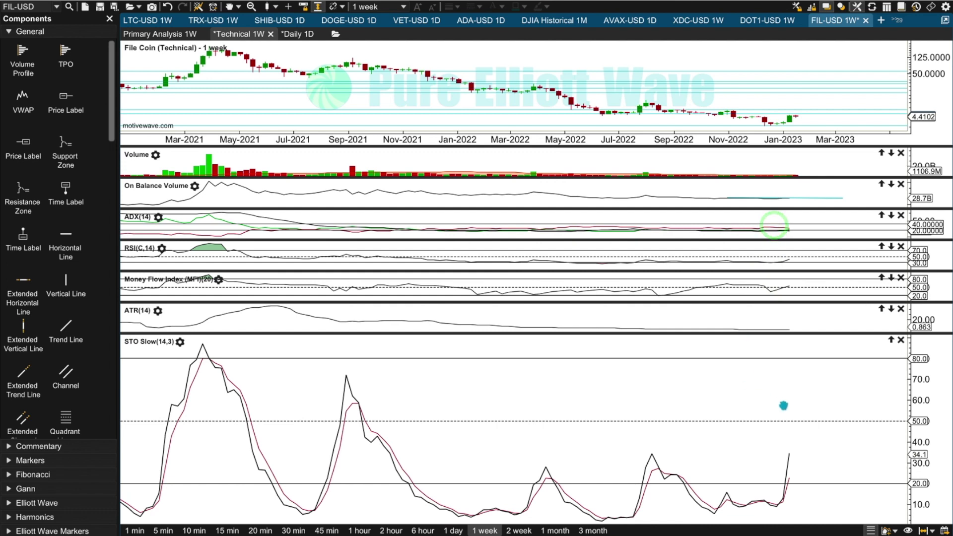
left_click(807, 460)
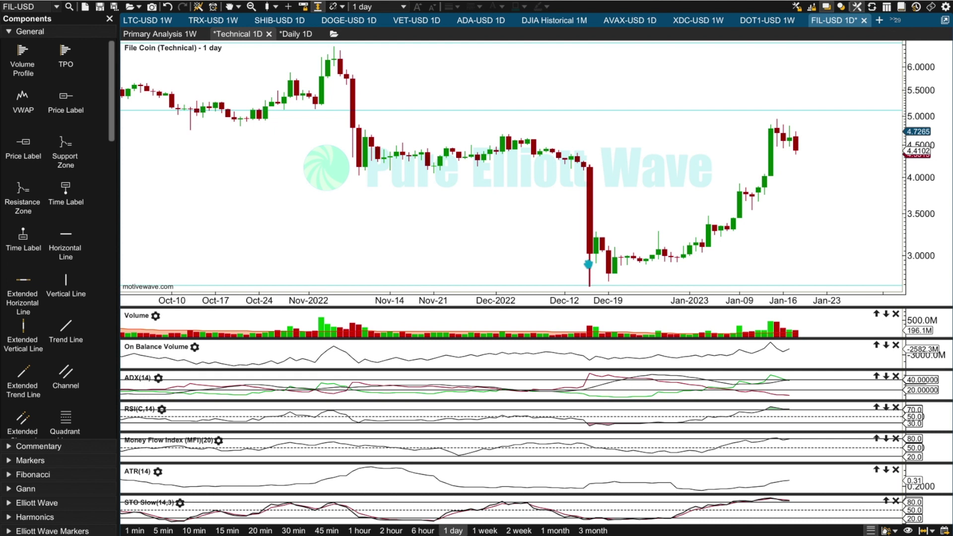
Mark Dec-19 across all panes and inspect the recent daily bars.
left_click(596, 250)
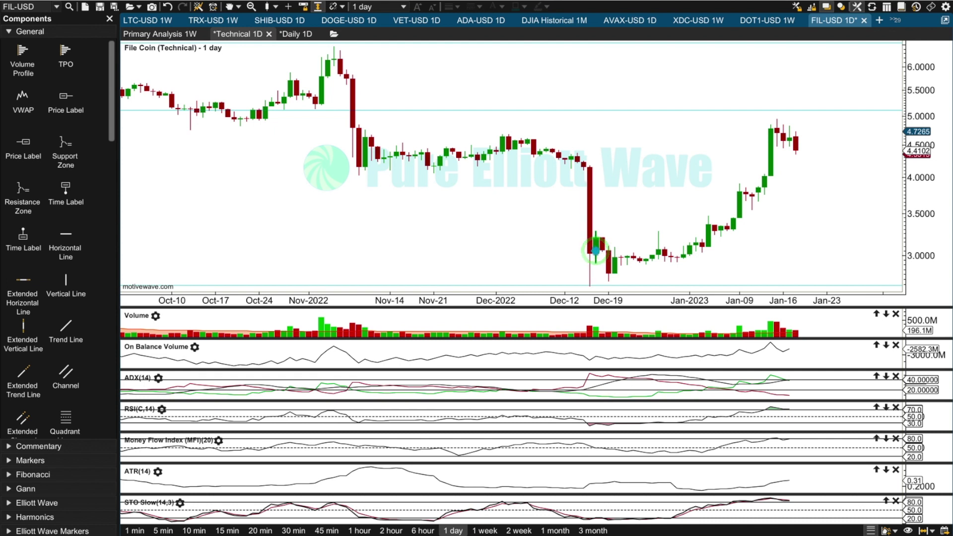
left_click(595, 274)
left_click(616, 268)
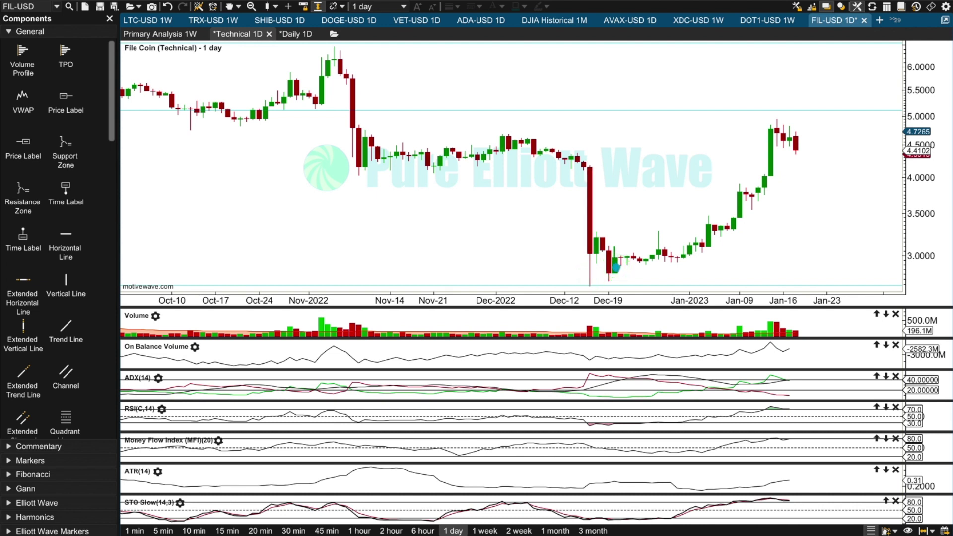
left_click(615, 297)
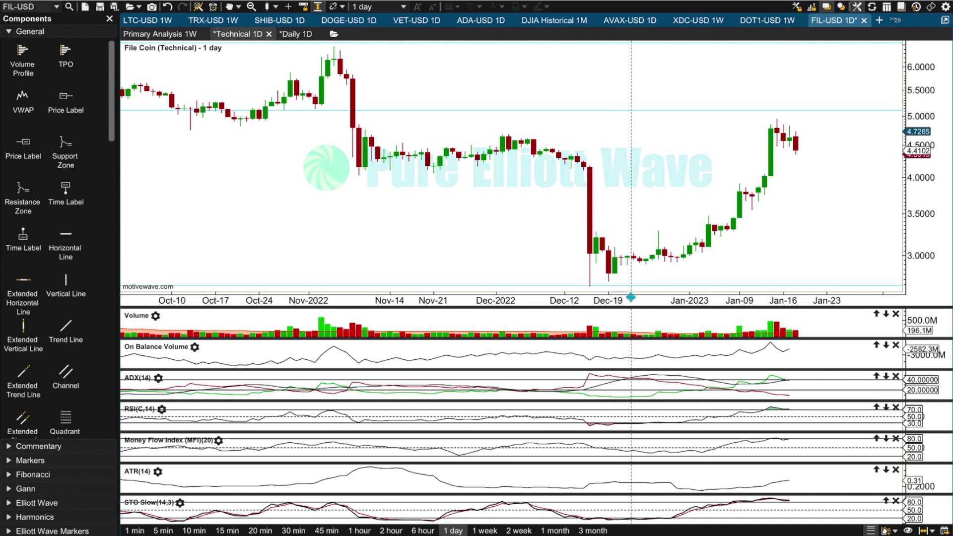
left_click(599, 251)
left_click(624, 253)
left_click(670, 255)
left_click(690, 250)
left_click(709, 229)
left_click(729, 226)
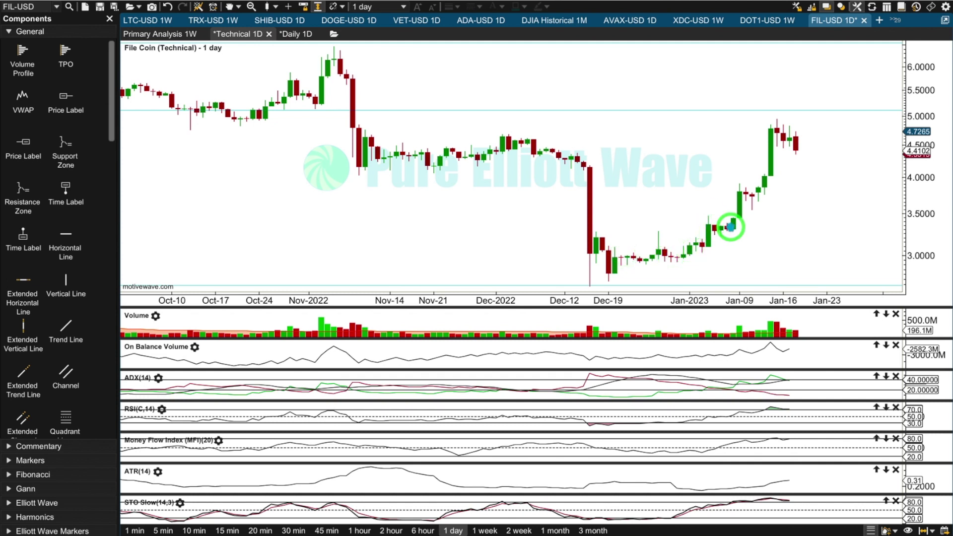
left_click(741, 199)
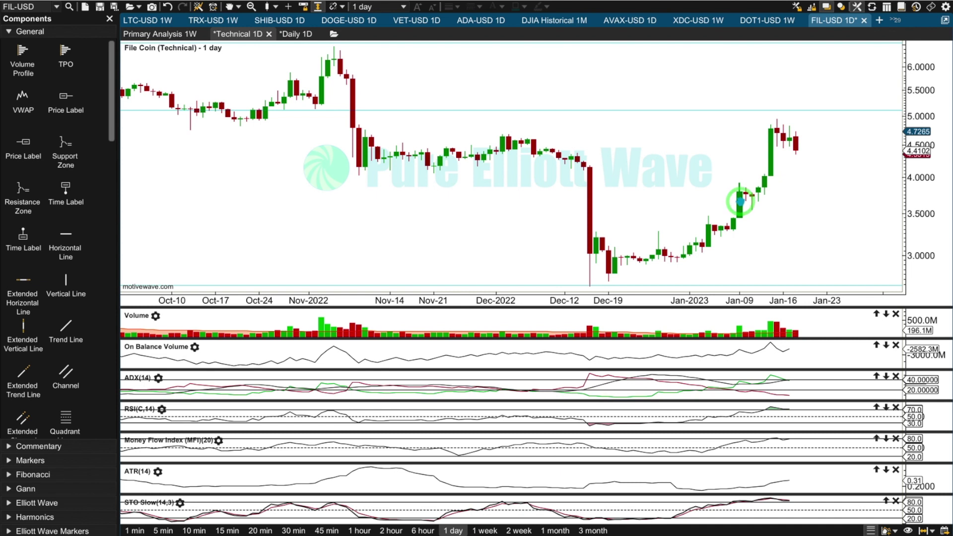
left_click(797, 147)
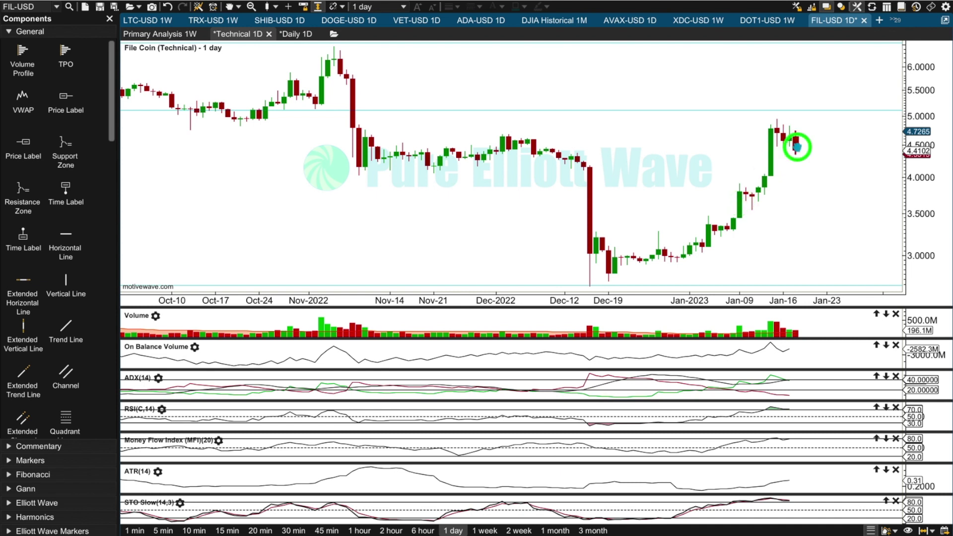
left_click(777, 132)
left_click(793, 145)
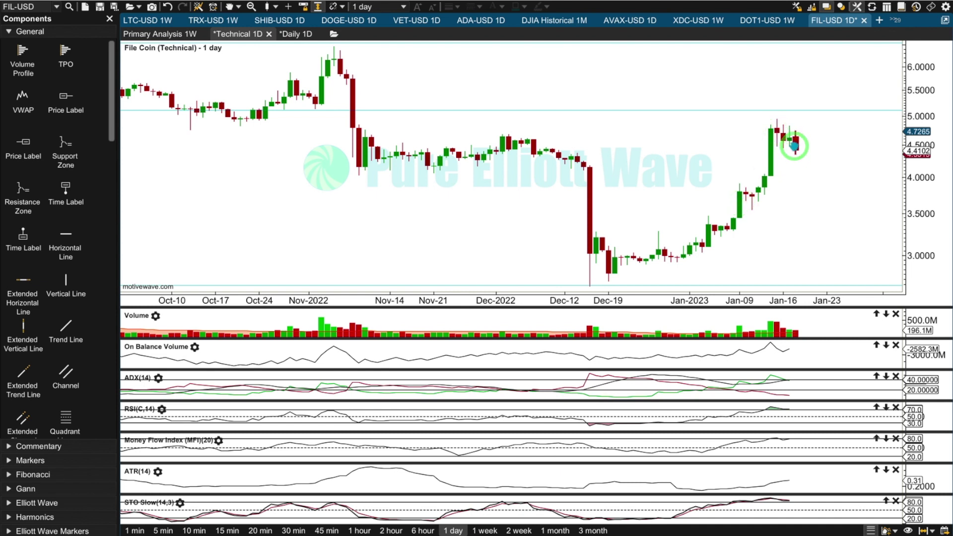
Check the cyan horizontal price line, then enlarge the Volume pane to about 700M.
left_click(795, 111)
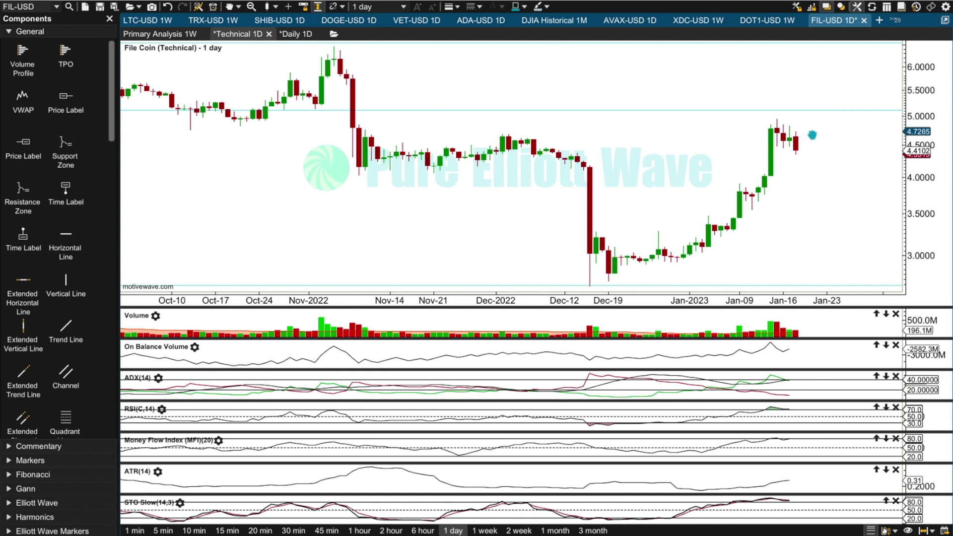
left_click(832, 112)
left_click(851, 85)
left_click_drag(768, 307, 754, 270)
left_click(769, 197)
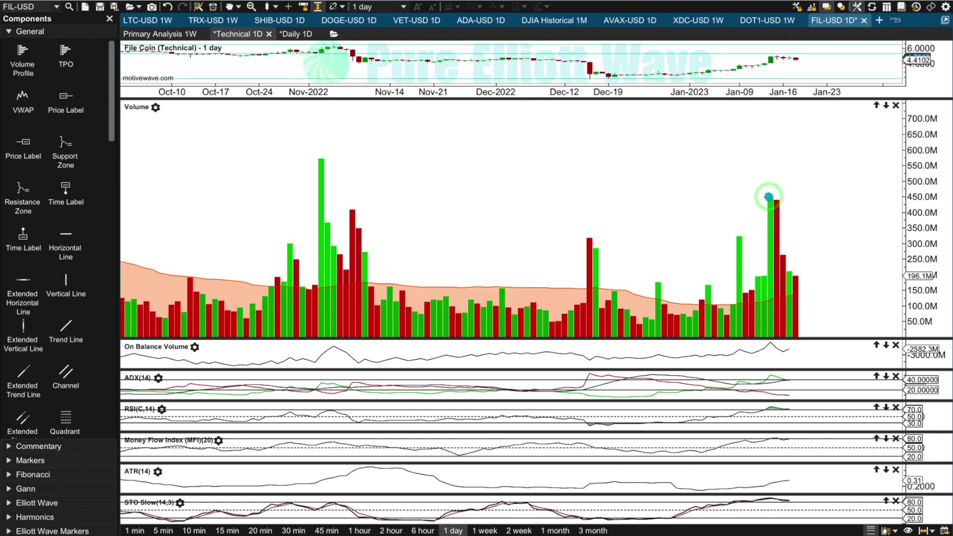
Expand the On Balance Volume pane, shrinking Volume to a thin strip.
left_click(243, 295)
left_click(283, 240)
left_click(315, 142)
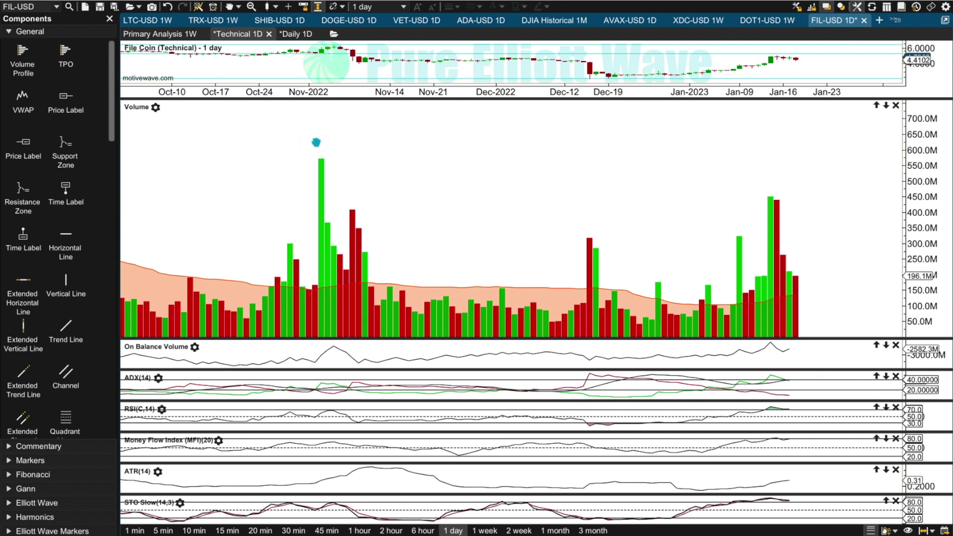
left_click(472, 55)
left_click(614, 84)
left_click(676, 291)
left_click(735, 249)
left_click(769, 200)
left_click_drag(791, 340, 795, 60)
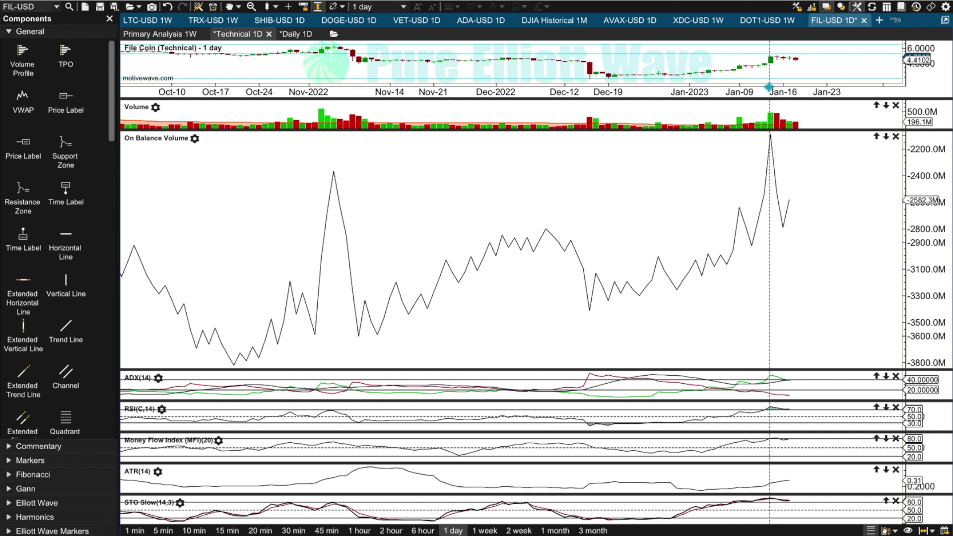
Expand the ADX(14) pane to about 6–50, reducing On Balance Volume to a strip.
left_click(770, 139)
left_click(334, 170)
left_click(334, 43)
left_click(769, 60)
left_click(771, 137)
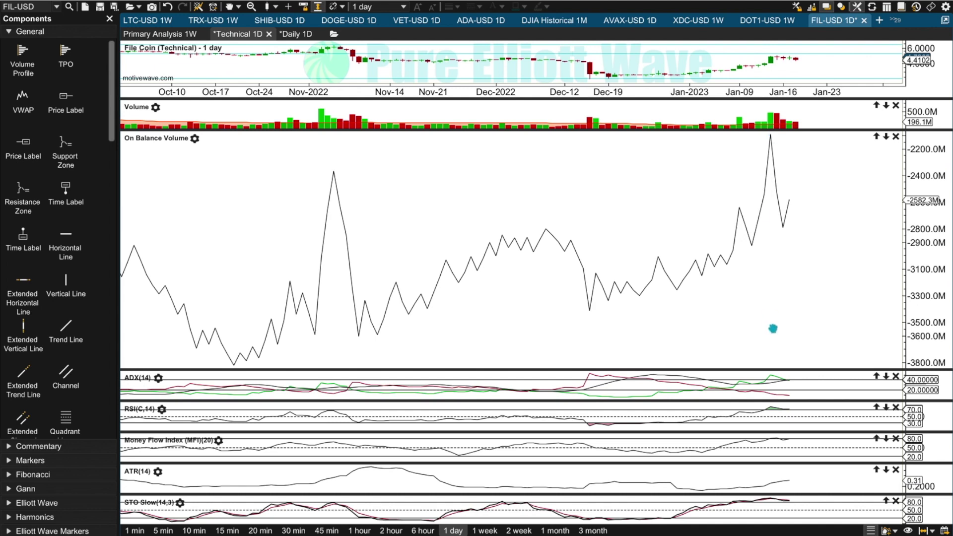
left_click_drag(778, 371, 779, 161)
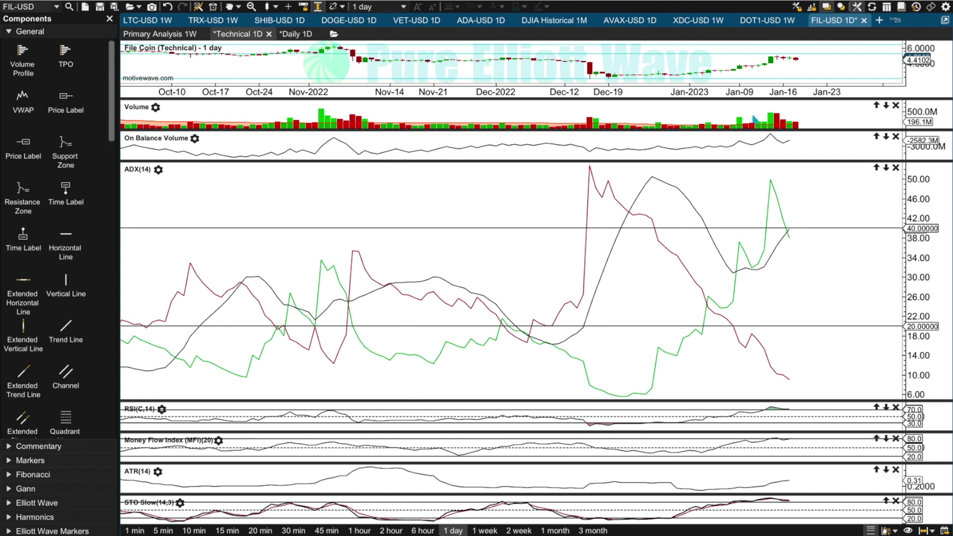
Zoom out over the whole FIL price history, then zoom back in to early-2021 daily bars.
left_click(780, 244)
left_click_drag(599, 92, 630, 97)
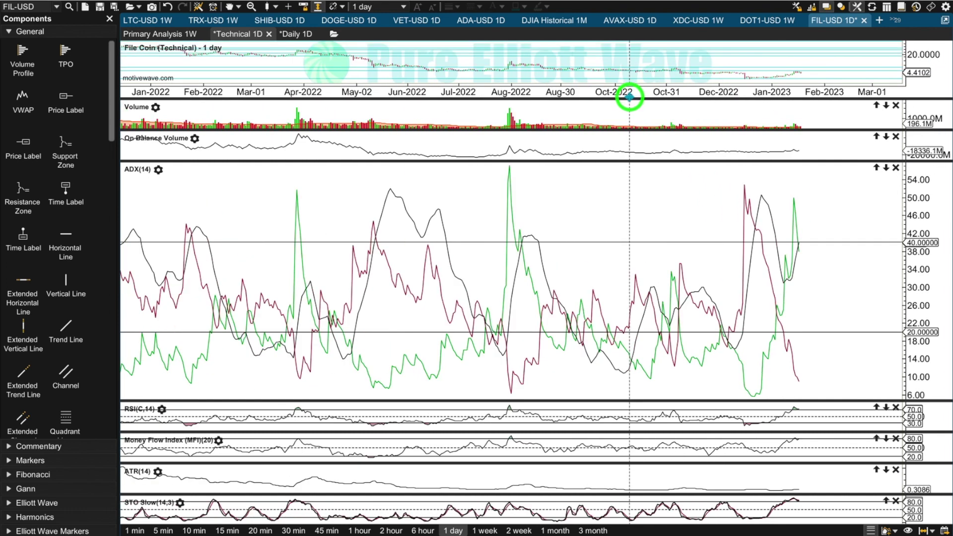
left_click(393, 190)
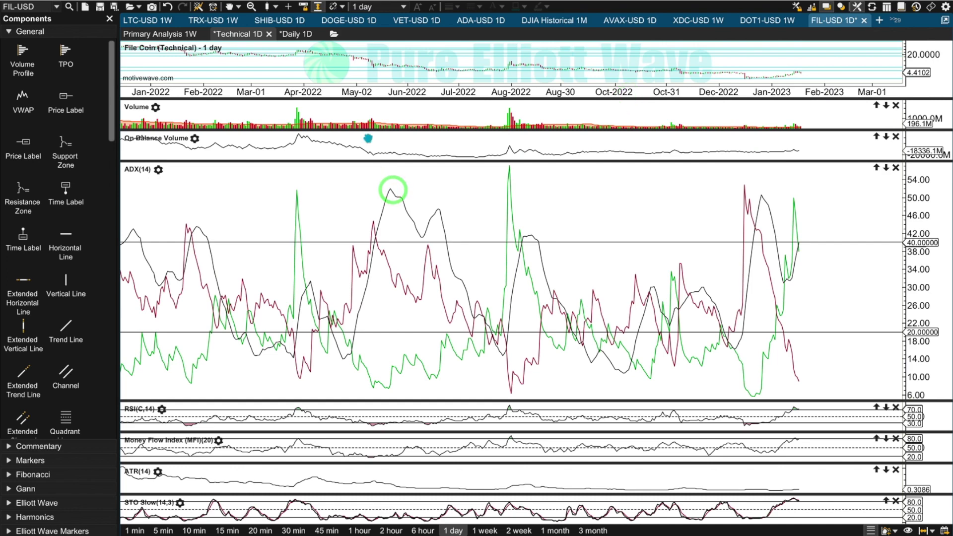
left_click_drag(362, 90, 483, 93)
left_click(922, 182)
left_click_drag(565, 223, 720, 218)
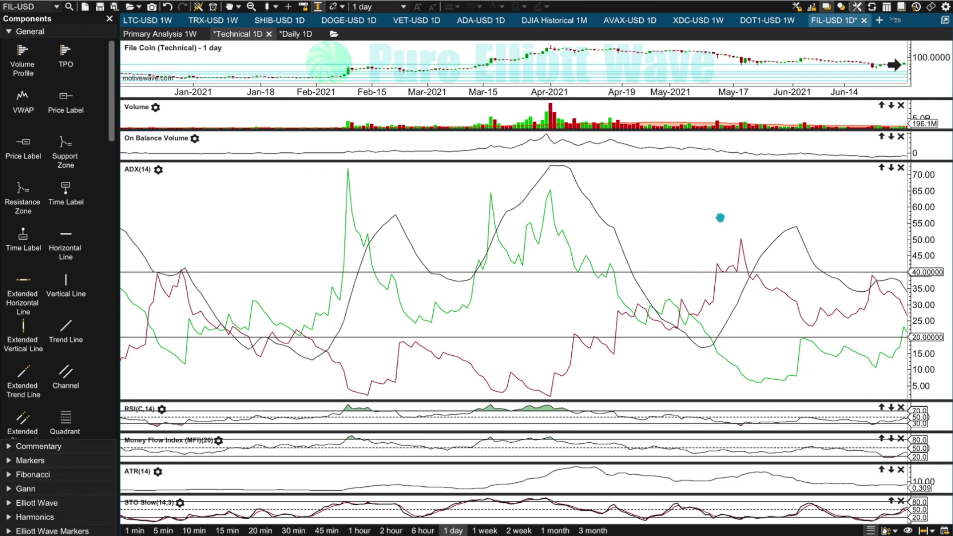
Return to the latest bars and expand the RSI(C,14) pane to about 20–80.
left_click(894, 65)
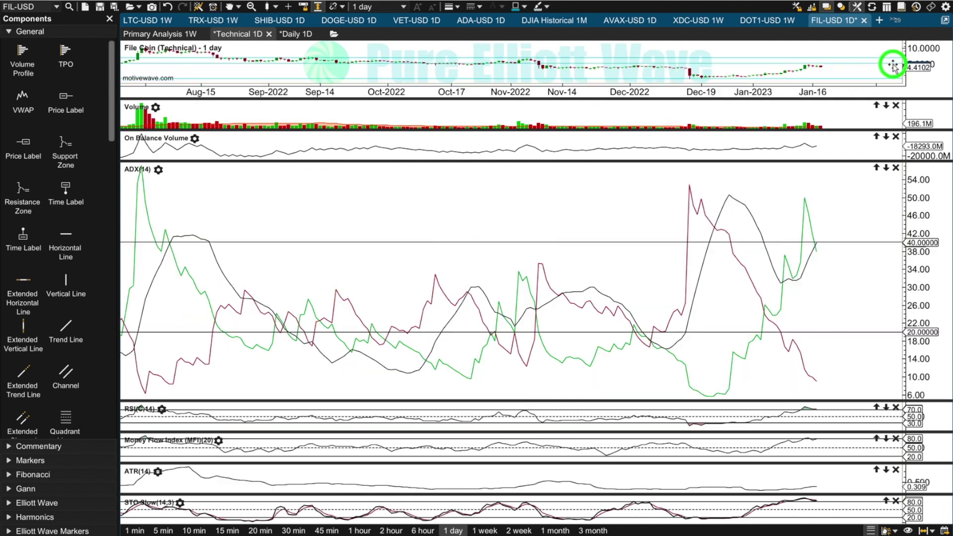
left_click(821, 262)
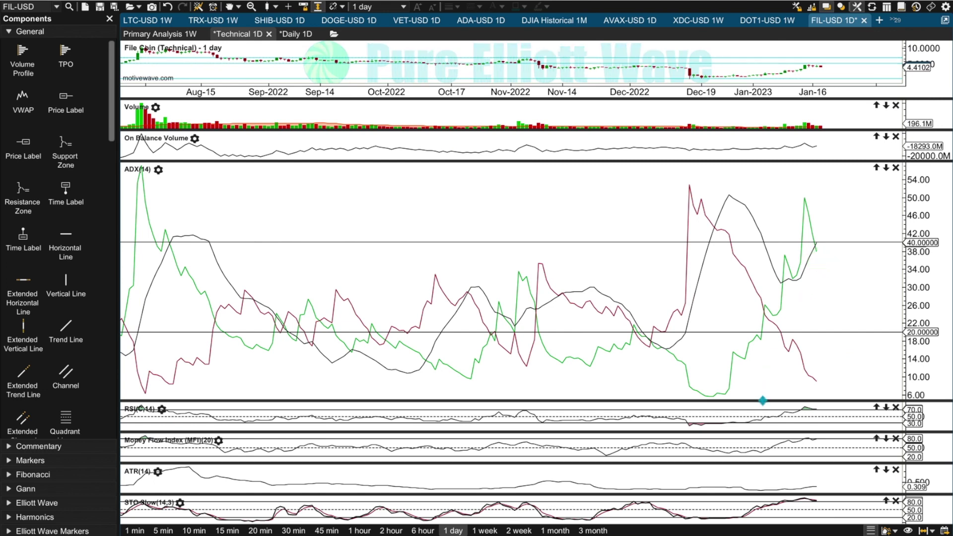
left_click_drag(763, 401, 765, 170)
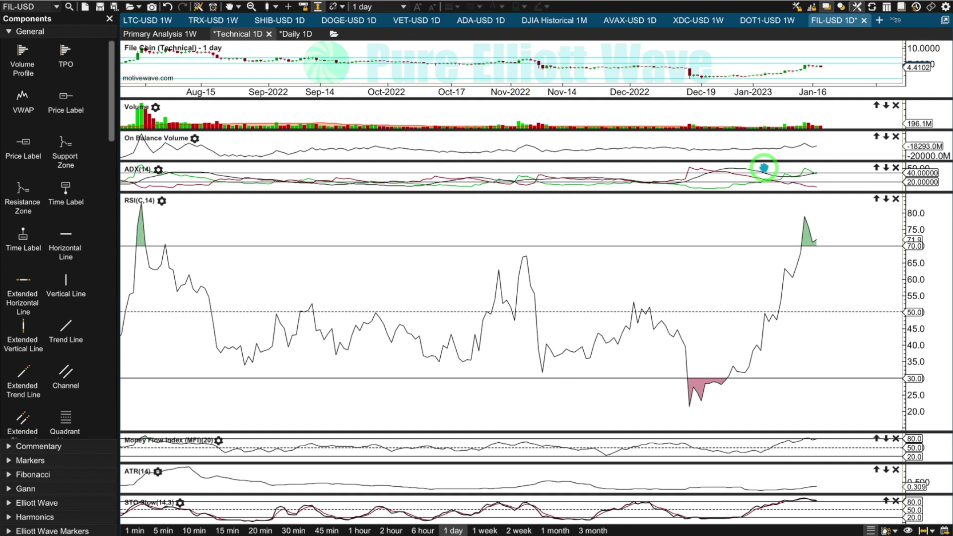
Expand the Money Flow Index pane on the daily chart.
left_click(807, 224)
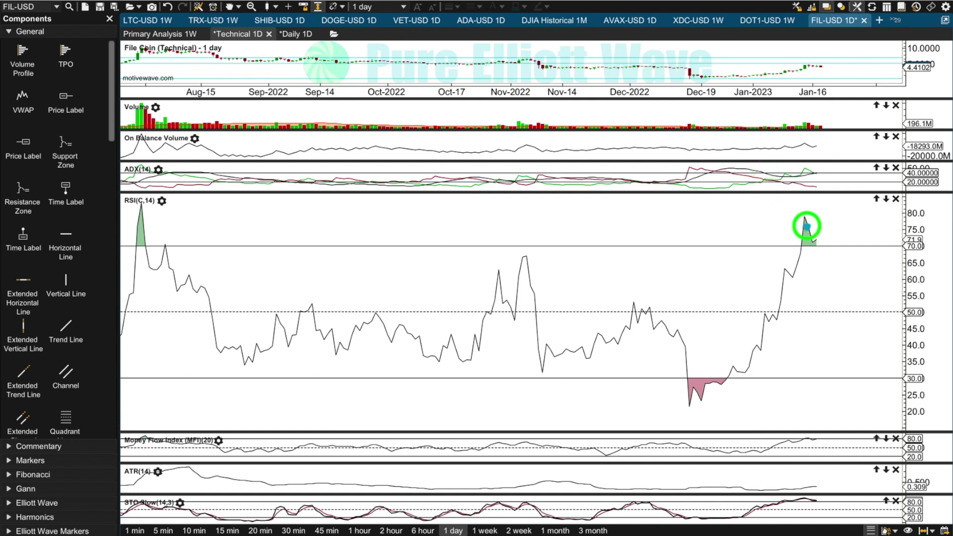
left_click(813, 62)
left_click(821, 69)
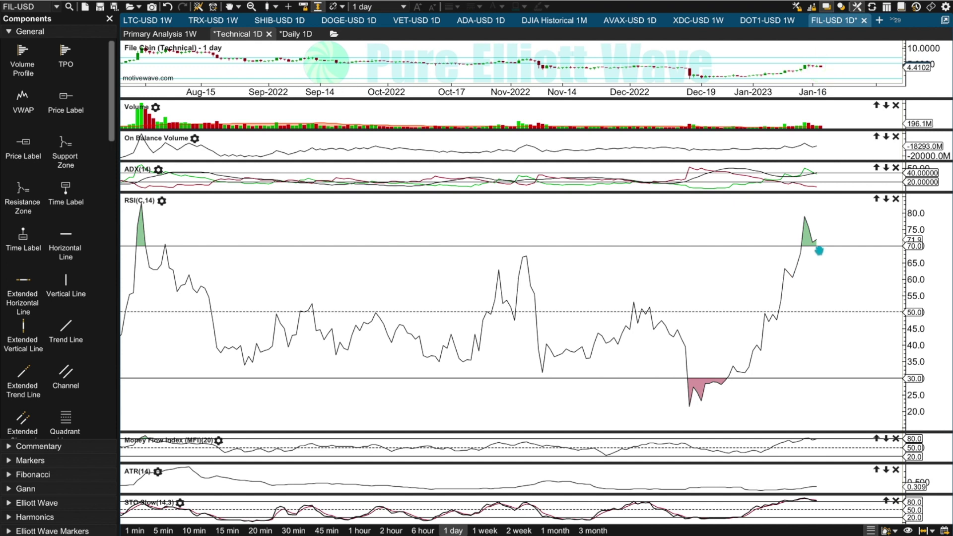
left_click(802, 224)
left_click(804, 230)
left_click(777, 432)
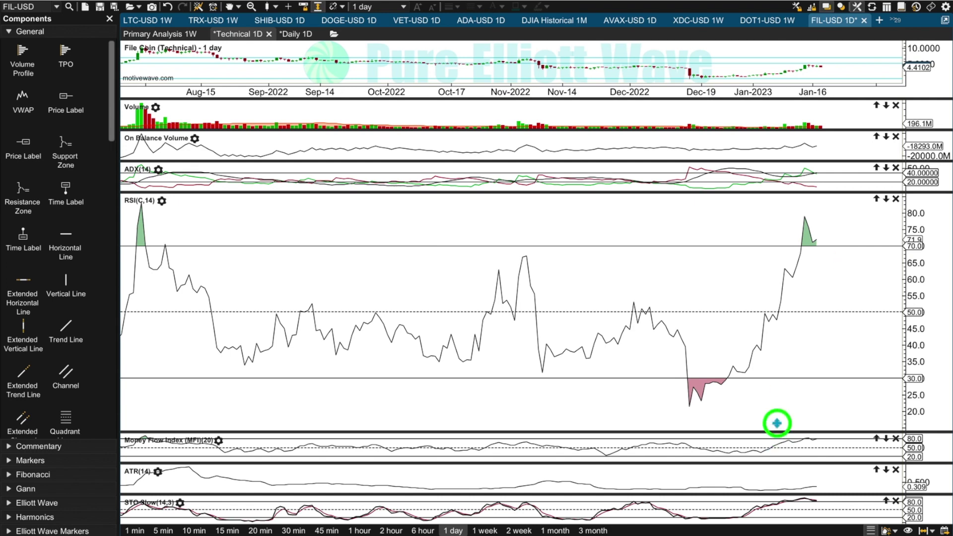
Expand the ATR(14) pane to about 0.15–1.15, shrinking RSI and Money Flow Index.
left_click(803, 172)
left_click(810, 245)
left_click(772, 422)
left_click(797, 185)
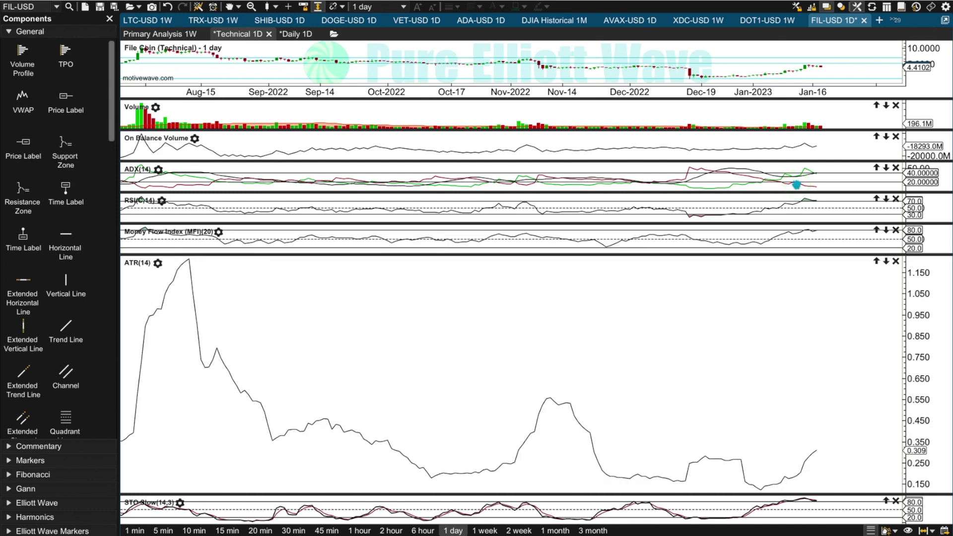
Expand the STO Slow pane at the expense of ATR on the daily technical chart.
left_click(762, 485)
left_click(816, 447)
left_click(488, 454)
left_click(548, 390)
left_click(474, 62)
left_click(532, 63)
left_click_drag(820, 494, 832, 257)
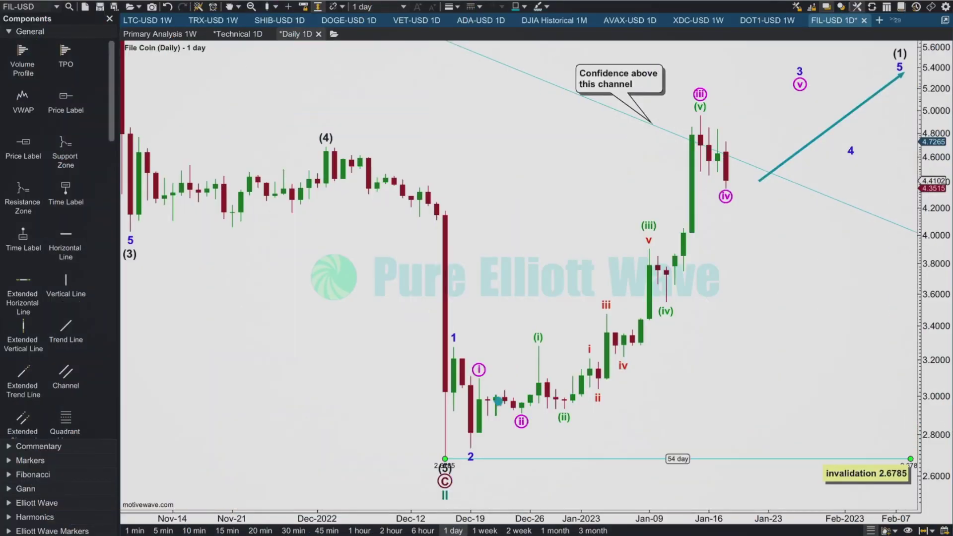
Pan the daily wave chart back to Aug–Nov 2022, checking the wave 3 marker.
left_click(494, 400)
left_click(578, 389)
left_click(677, 250)
left_click(698, 147)
left_click_drag(338, 329, 730, 351)
left_click_drag(387, 337, 669, 348)
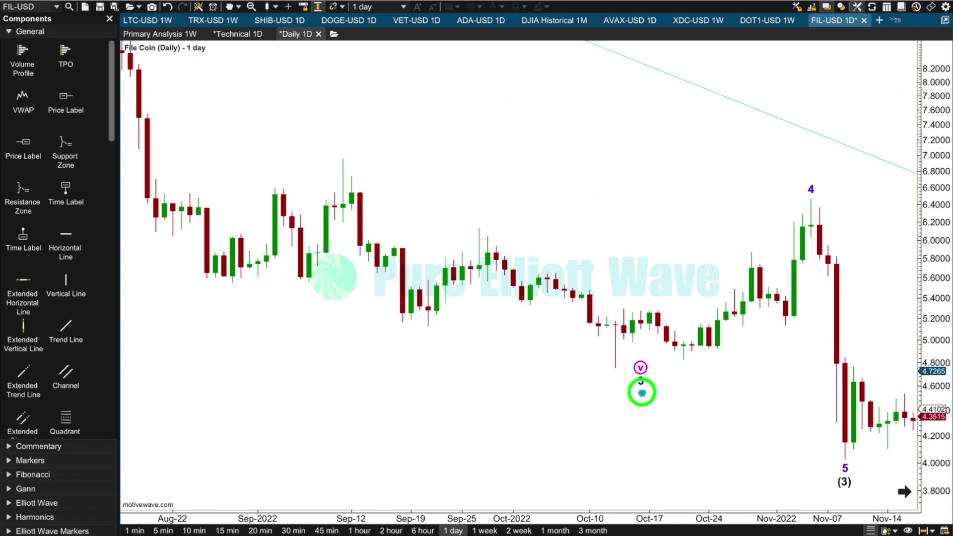
left_click(615, 367)
left_click(745, 308)
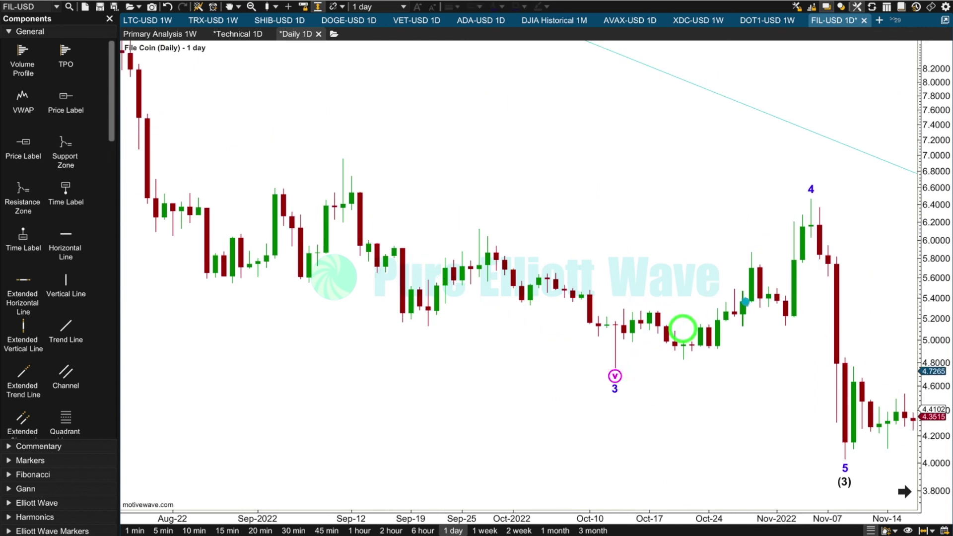
Pan further back to Jun–Aug 2022 and inspect the wave (iii) marker.
left_click(792, 247)
left_click_drag(310, 394, 658, 445)
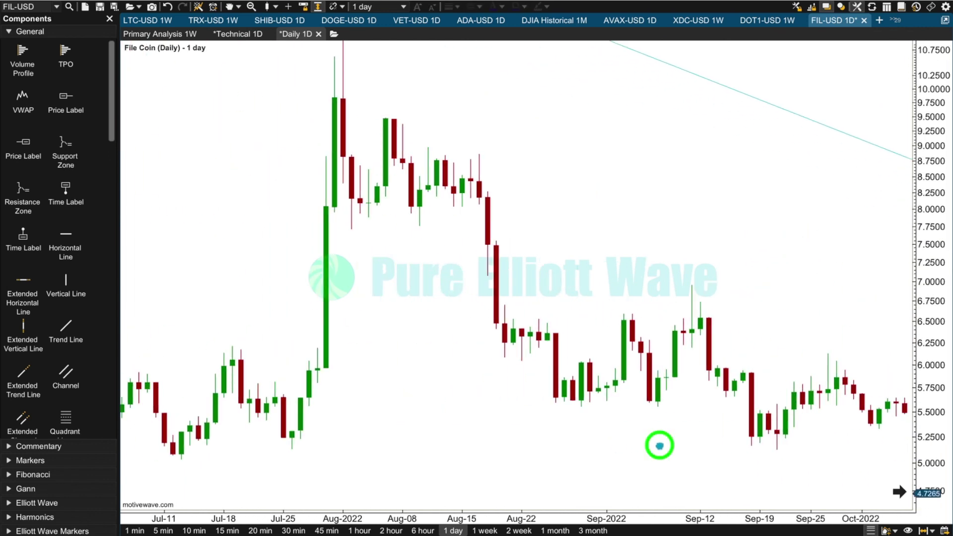
left_click_drag(475, 379, 885, 382)
left_click(360, 456)
left_click(402, 359)
left_click(531, 371)
left_click(617, 373)
left_click(715, 155)
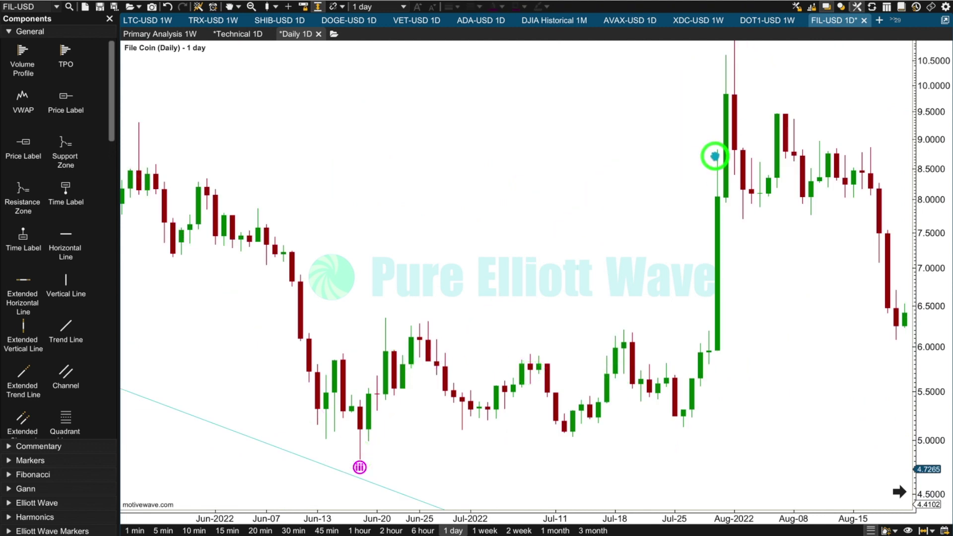
Pan back through Apr–Jul and Feb–May 2022 to show Jan–Apr 2022.
left_click_drag(347, 228, 742, 248)
left_click_drag(241, 268, 754, 298)
left_click_drag(381, 364, 548, 375)
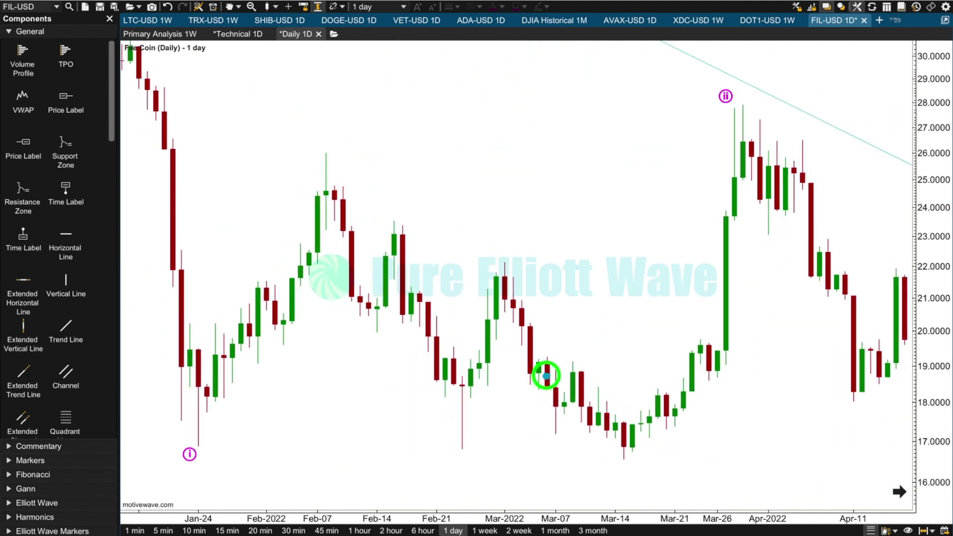
left_click(660, 407)
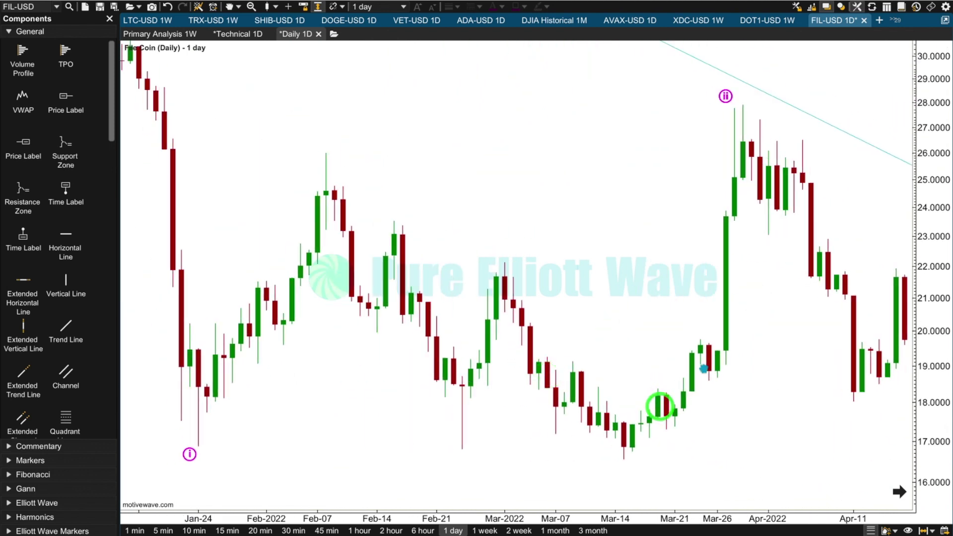
left_click(732, 230)
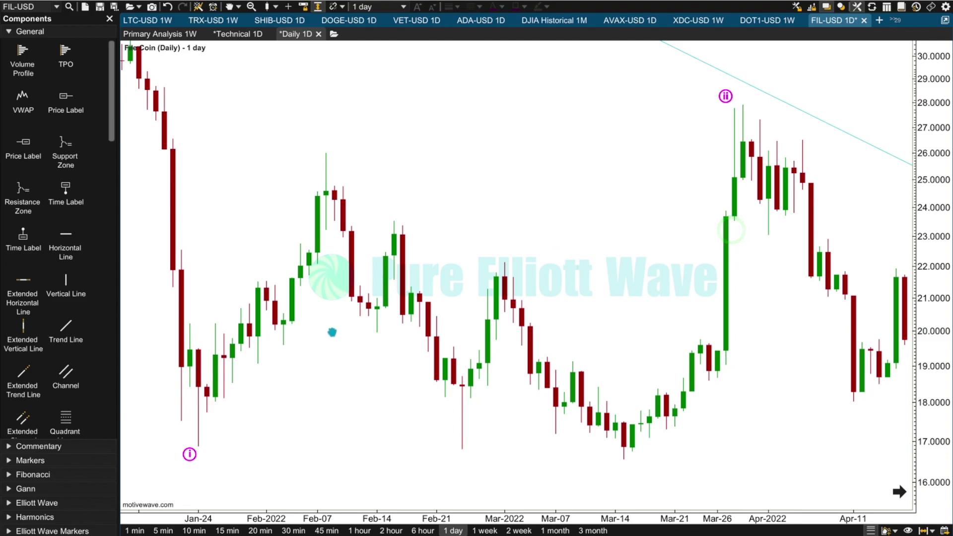